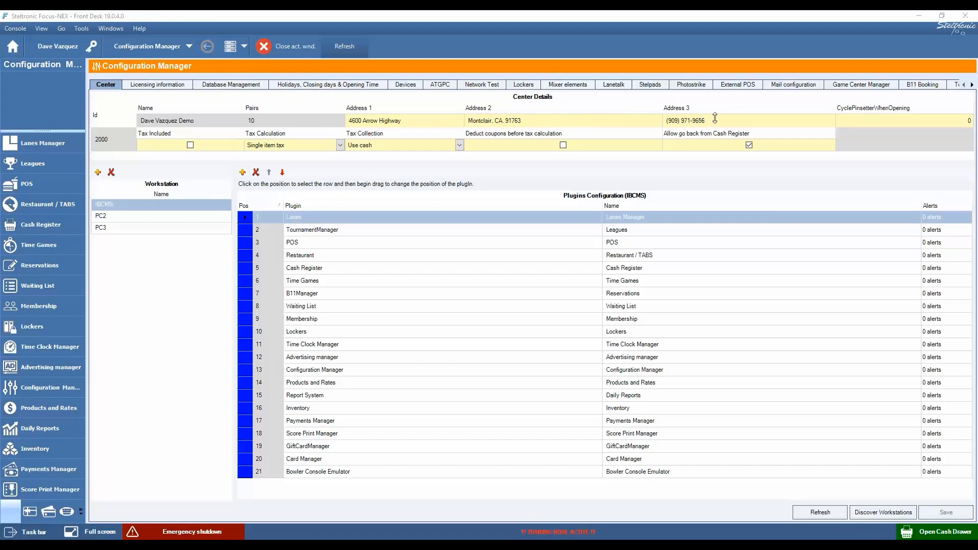
# Step: Review the available tax calculation options in the center details
pyautogui.click(856, 122)
pyautogui.click(340, 145)
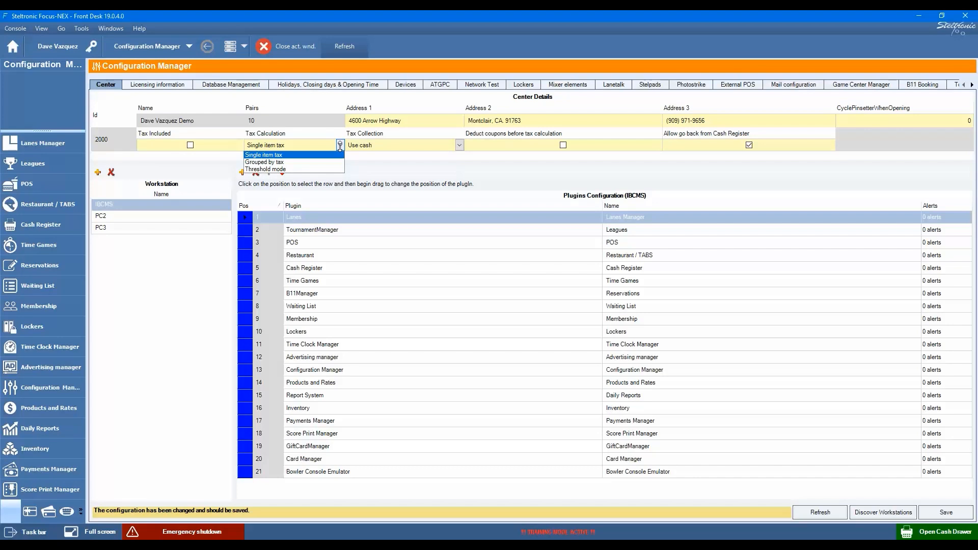
pyautogui.click(340, 145)
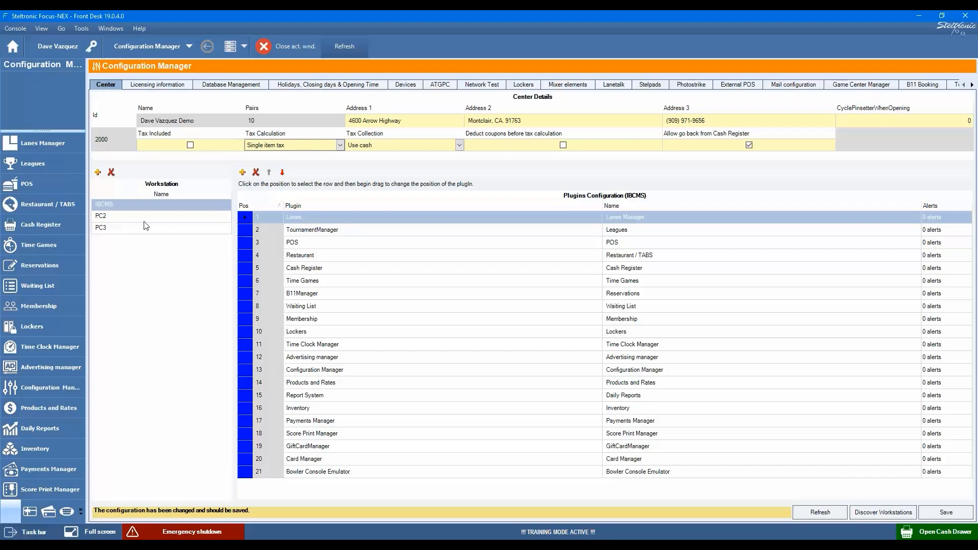
# Step: Examine the plugin lists configured for the IBCMS, PC2 and PC3 workstations
pyautogui.click(299, 219)
pyautogui.click(314, 218)
pyautogui.click(148, 216)
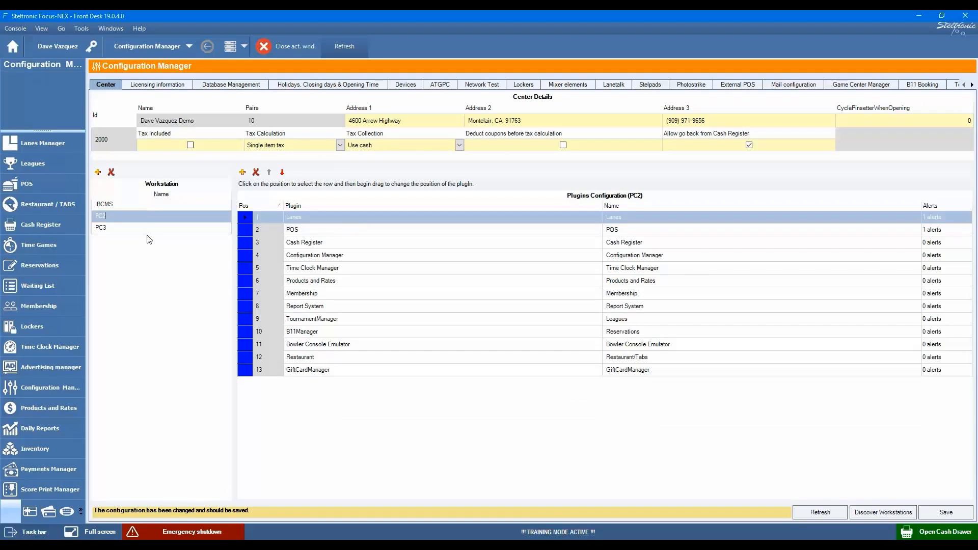
pyautogui.click(149, 229)
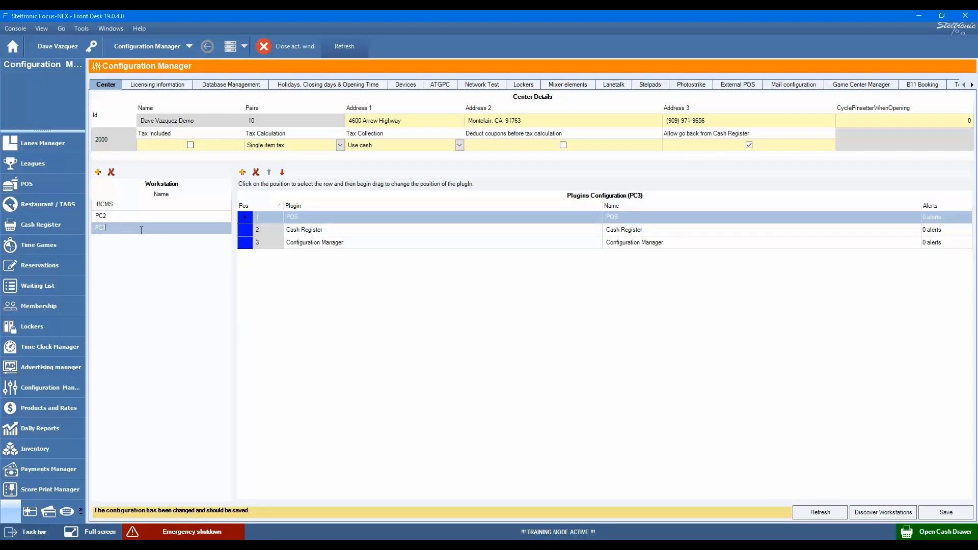
pyautogui.click(301, 218)
pyautogui.click(331, 244)
# Step: Add the Restaurant plugin to workstation PC3 and move it up to position 2, directly below POS
pyautogui.click(243, 174)
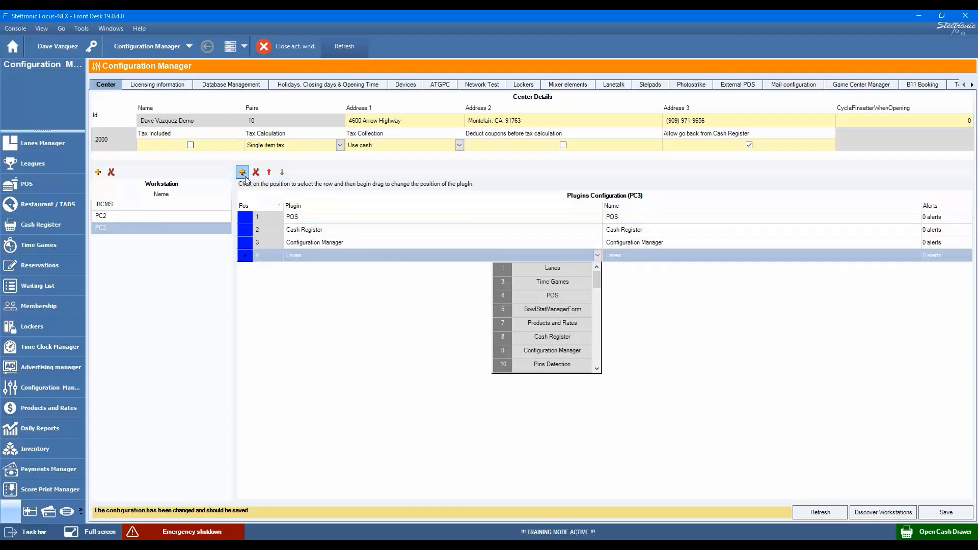
pyautogui.click(597, 352)
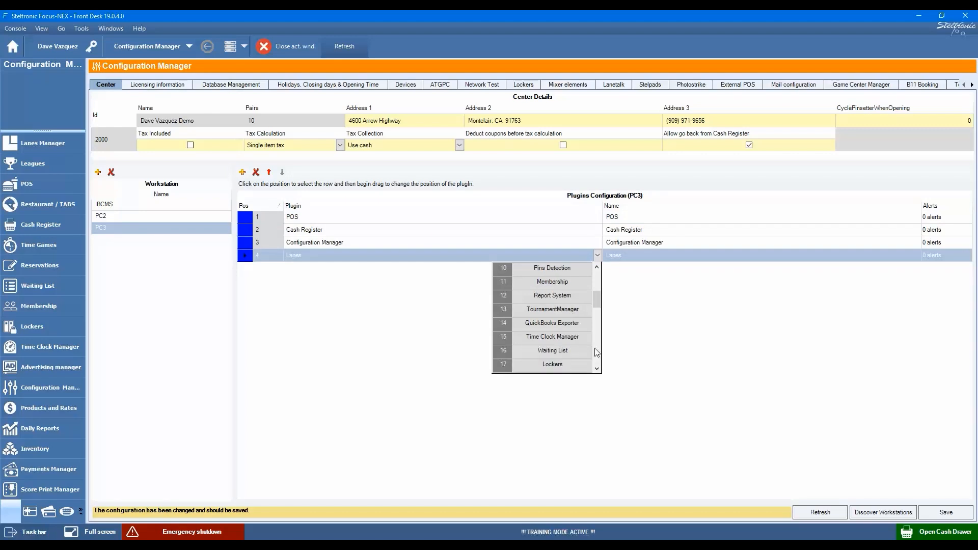
pyautogui.click(597, 353)
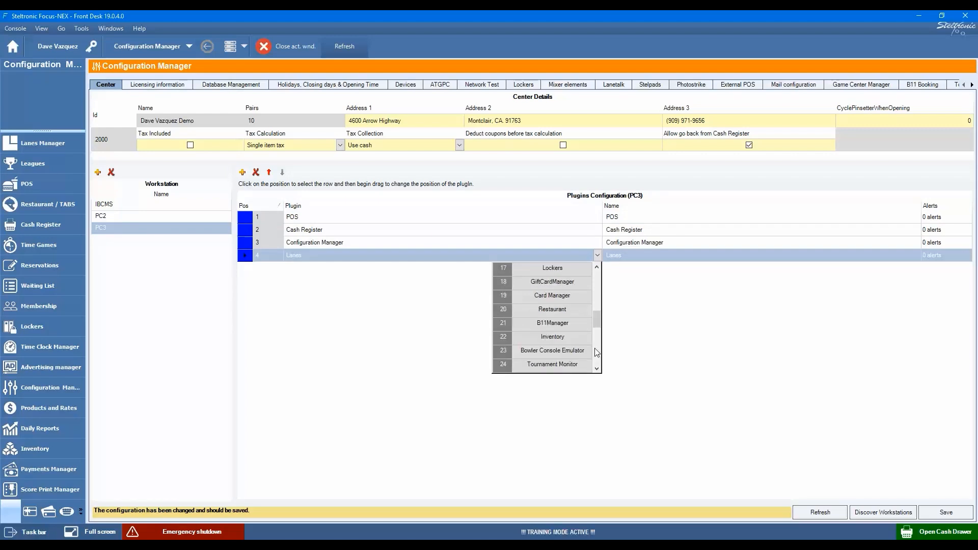
pyautogui.click(552, 309)
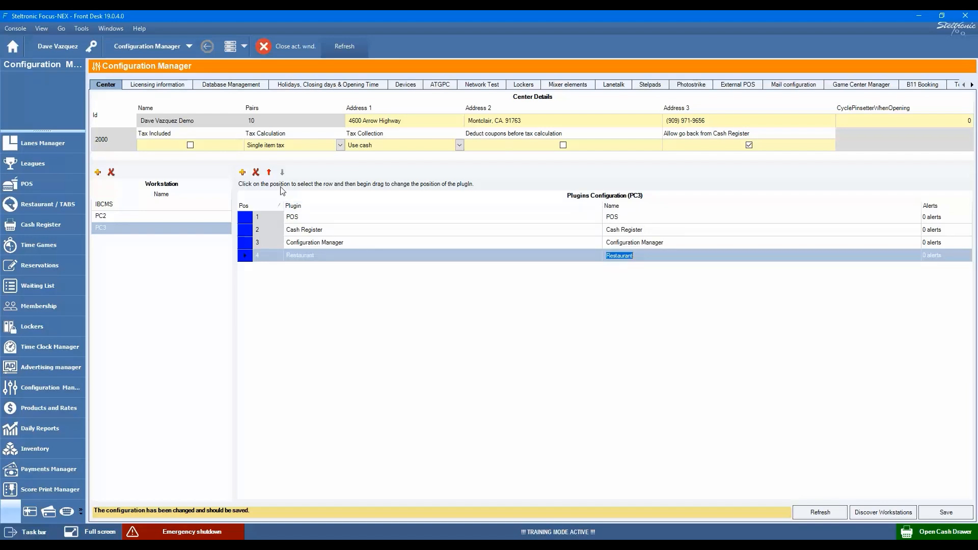
pyautogui.click(269, 173)
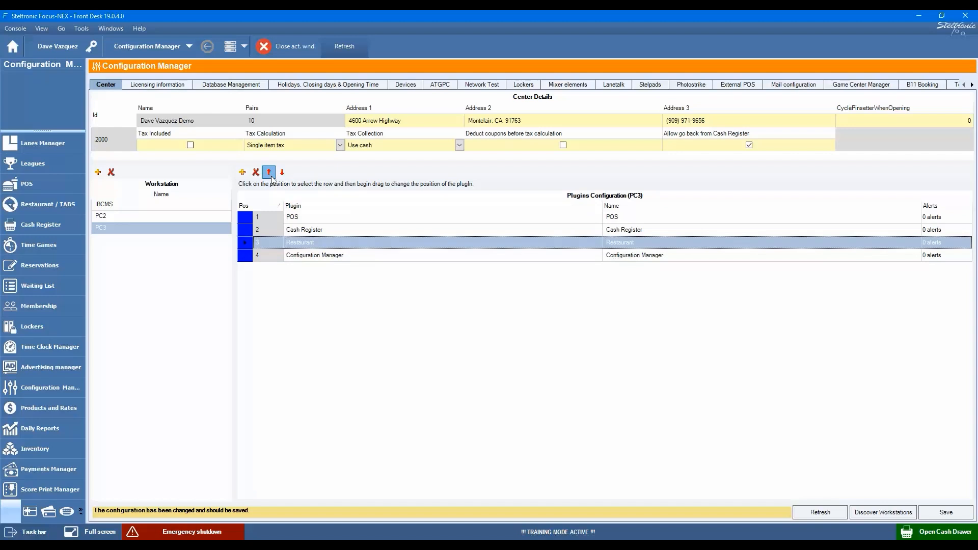
pyautogui.click(269, 173)
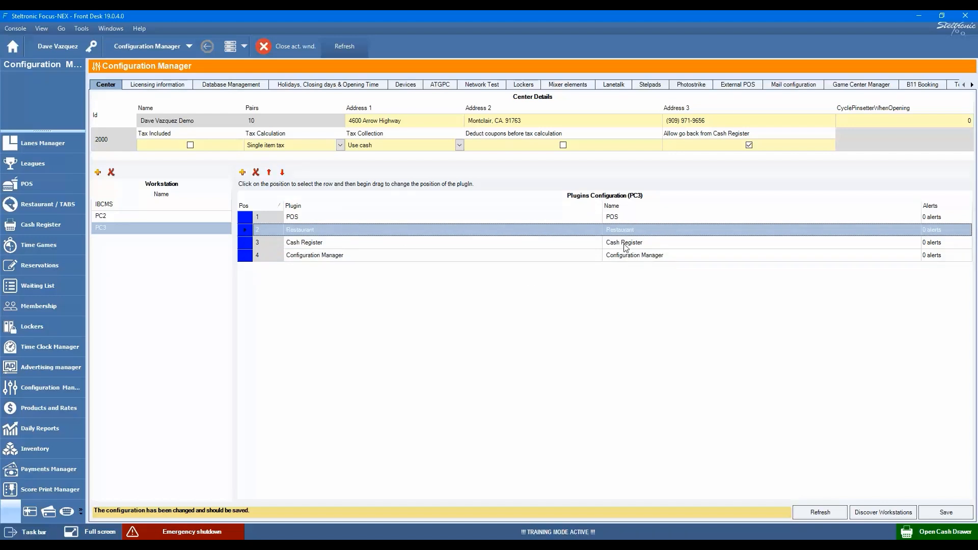
# Step: Change the display name of PC3's Restaurant plugin to "Restaurant /Tabs" and save the configuration
pyautogui.click(634, 231)
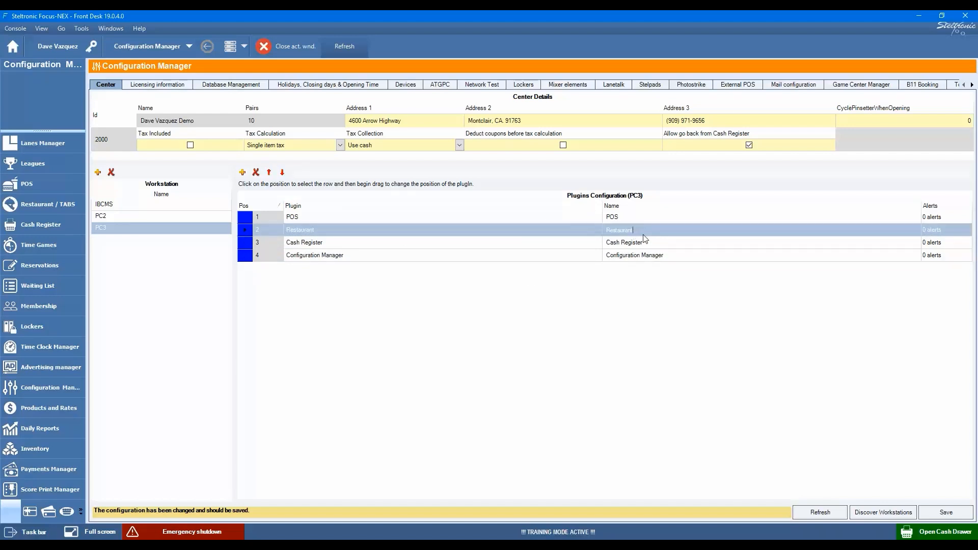
pyautogui.write('/Tabs')
pyautogui.click(935, 515)
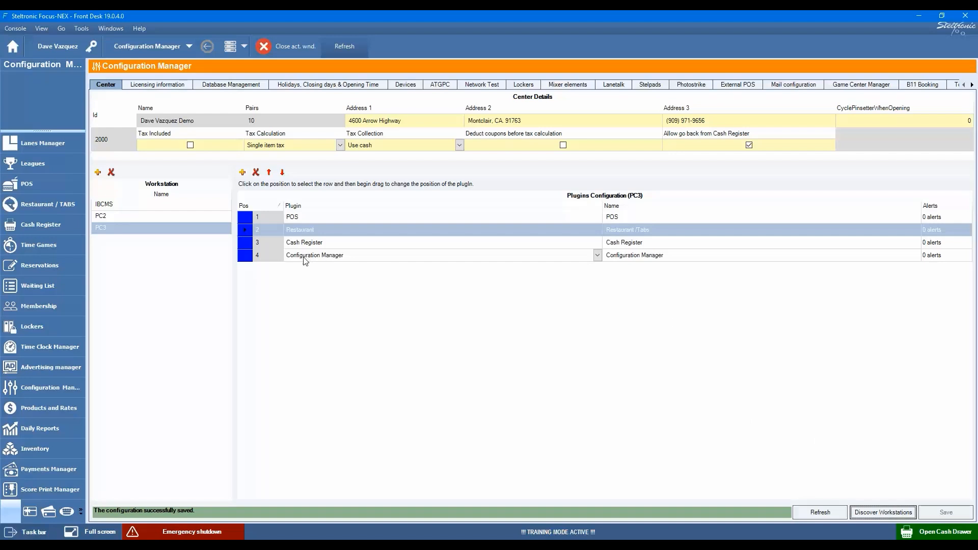
# Step: Show the IBCMS workstation's plugins again and try to open the licensing information
pyautogui.click(200, 204)
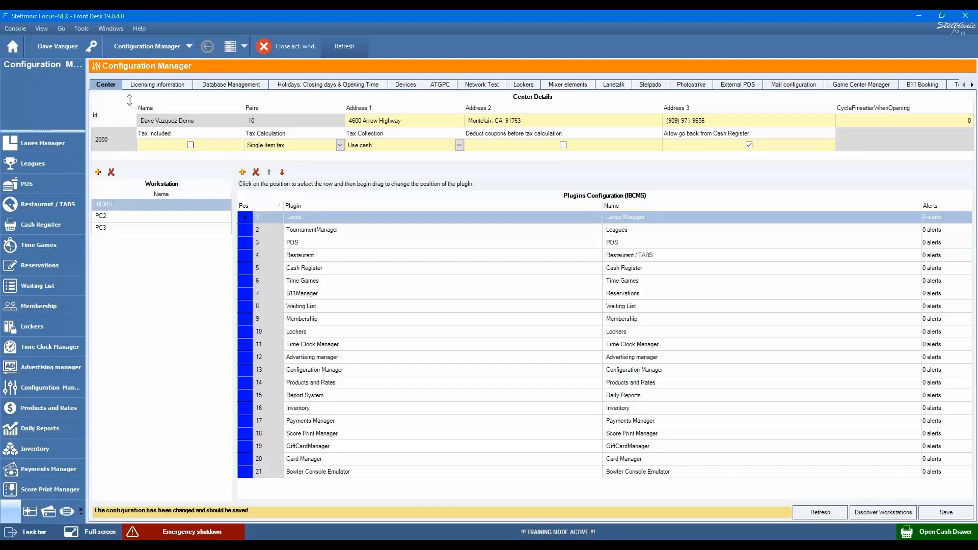
pyautogui.click(168, 88)
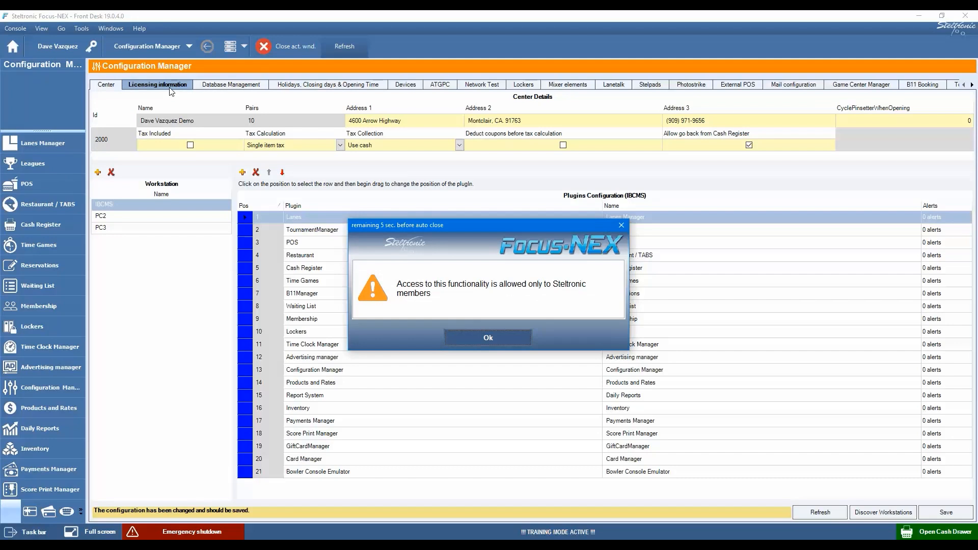
pyautogui.click(485, 336)
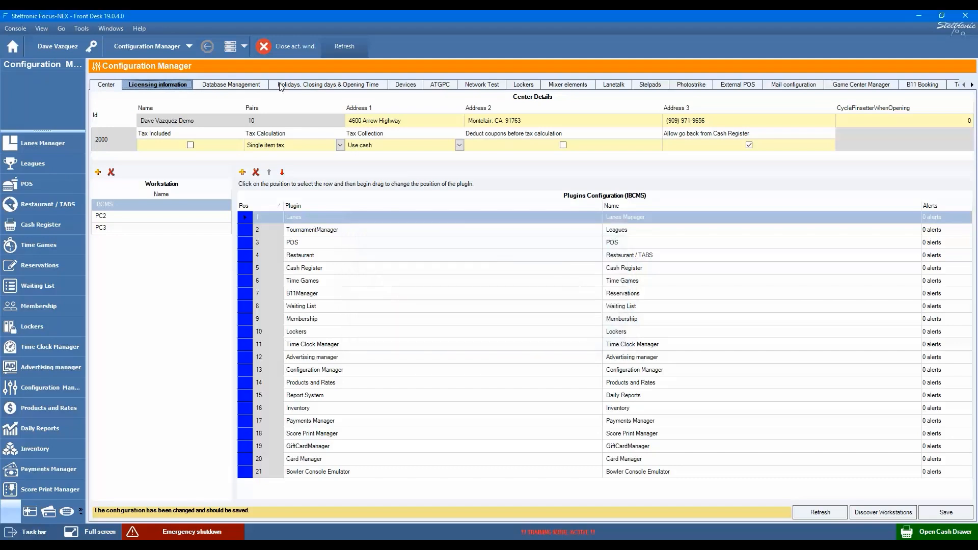
# Step: Open the database management settings and browse the drives and folders available for the backup copy without choosing one
pyautogui.click(246, 89)
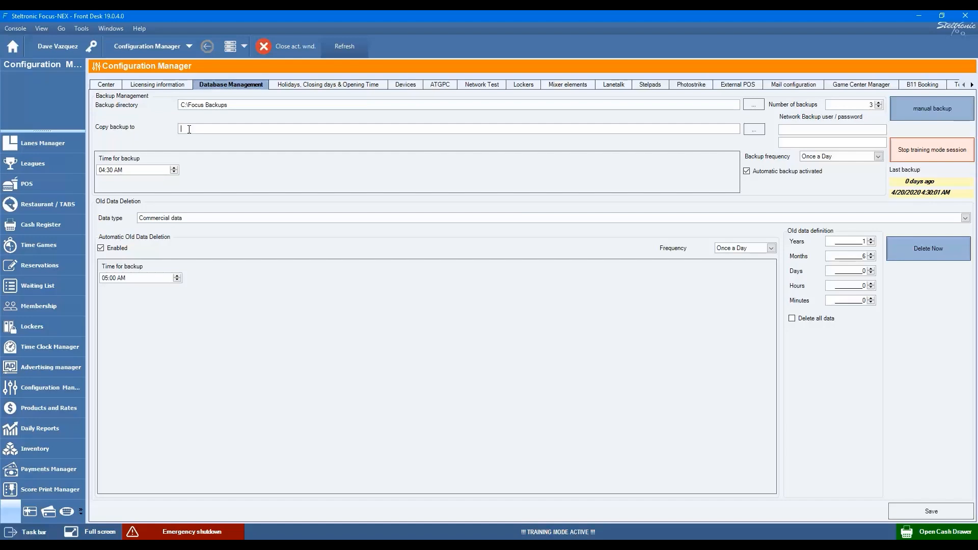
pyautogui.click(755, 131)
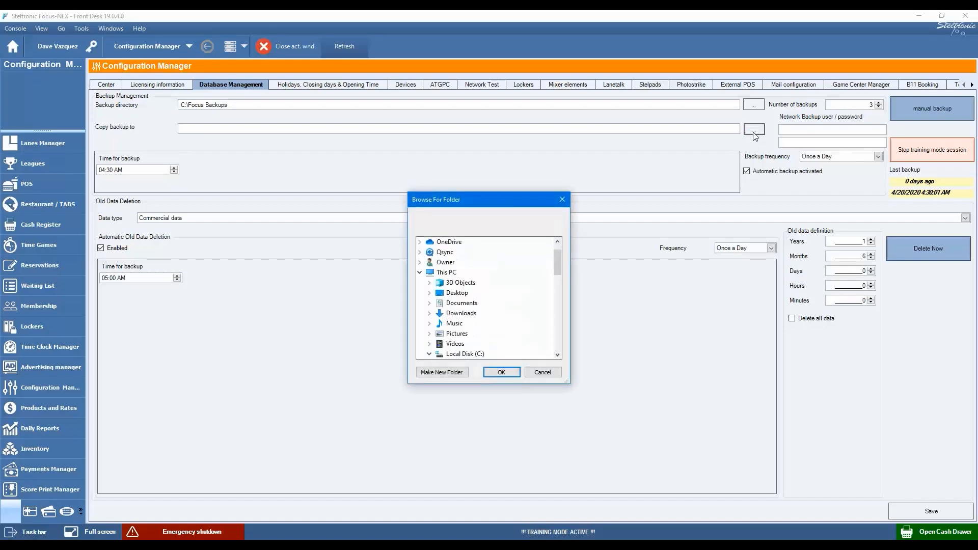
pyautogui.scroll(-1, 535, 317)
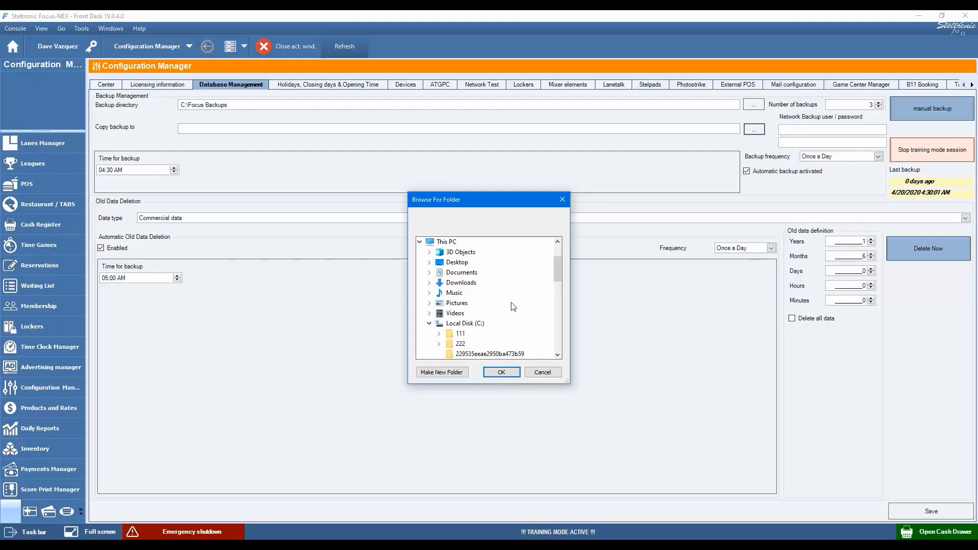
pyautogui.scroll(-3, 513, 306)
pyautogui.scroll(1, 513, 306)
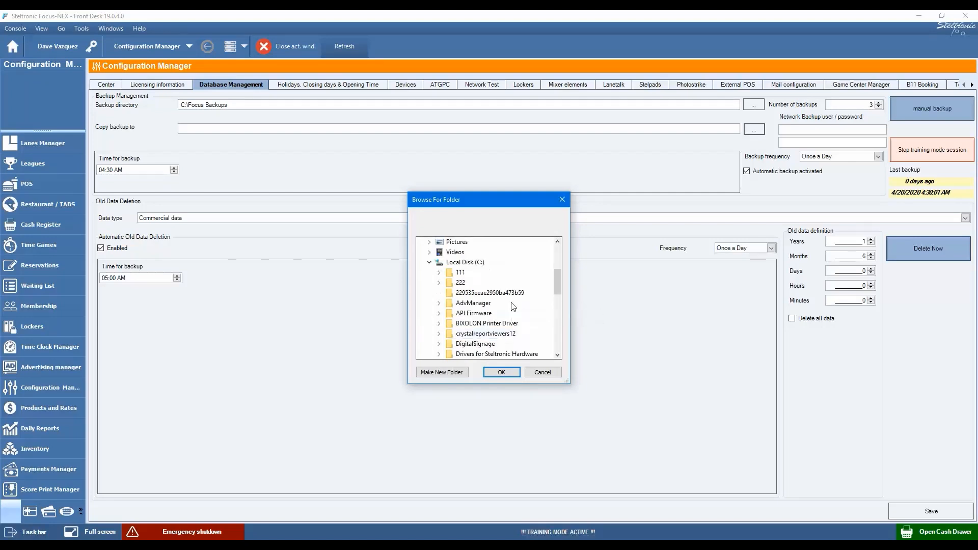
pyautogui.scroll(1, 513, 306)
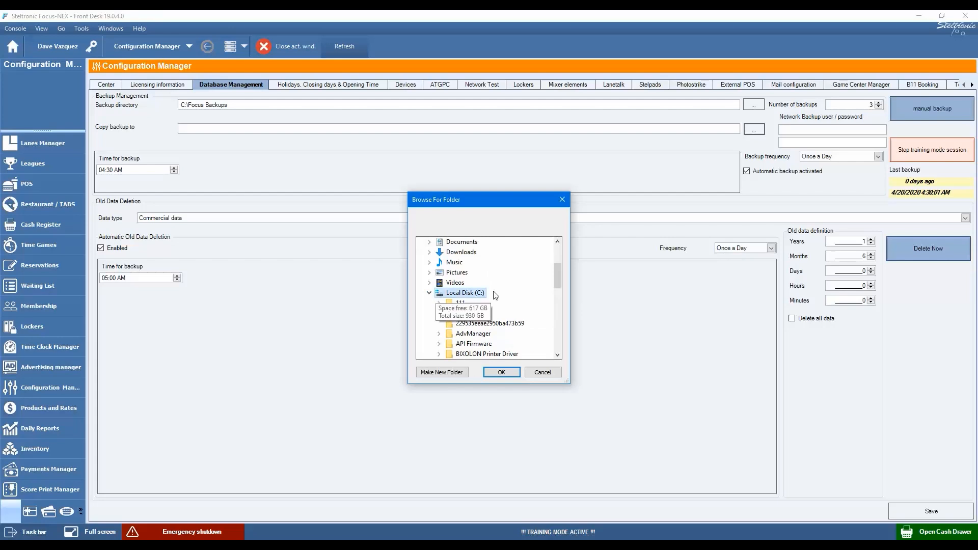
pyautogui.click(429, 293)
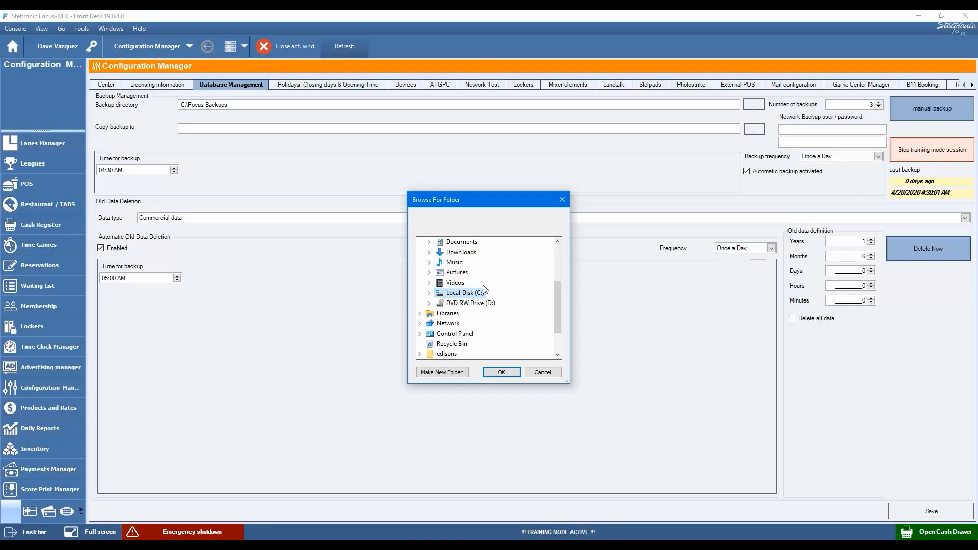
pyautogui.click(558, 203)
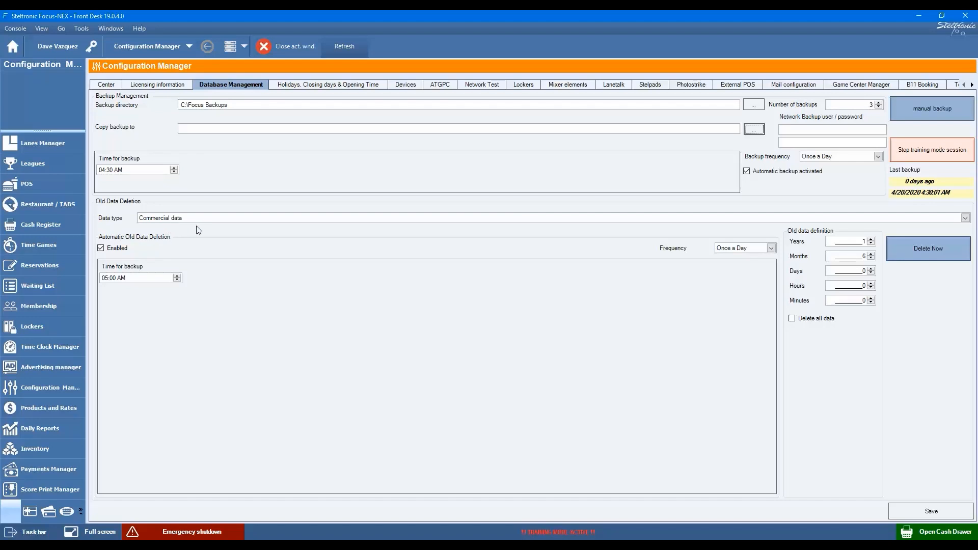
# Step: Review the old data deletion settings for Commercial data, Game data and Other data in turn
pyautogui.click(185, 219)
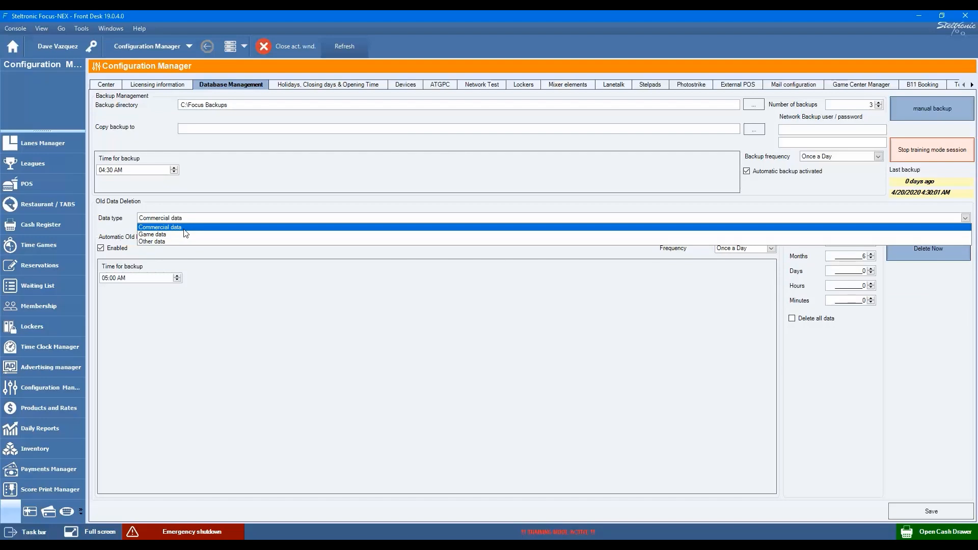
pyautogui.click(185, 230)
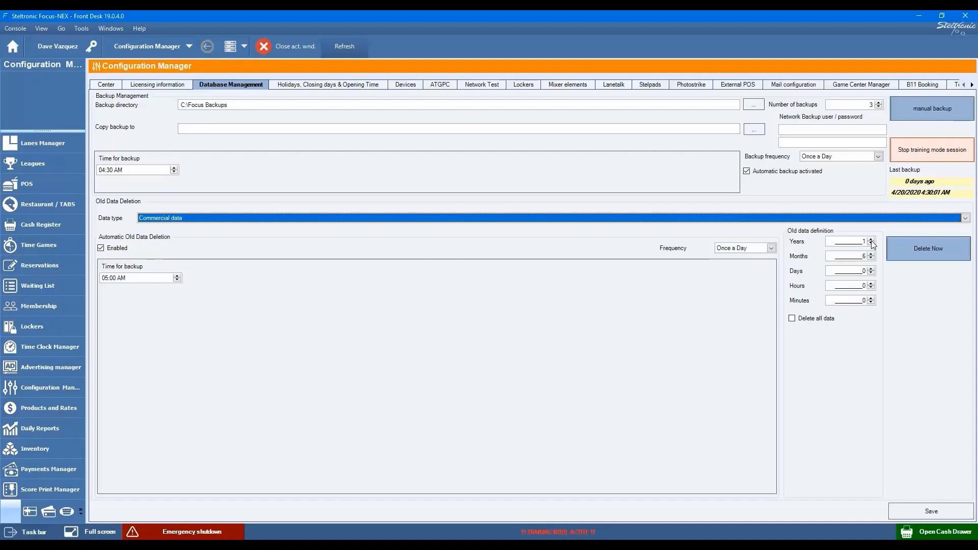
pyautogui.click(822, 258)
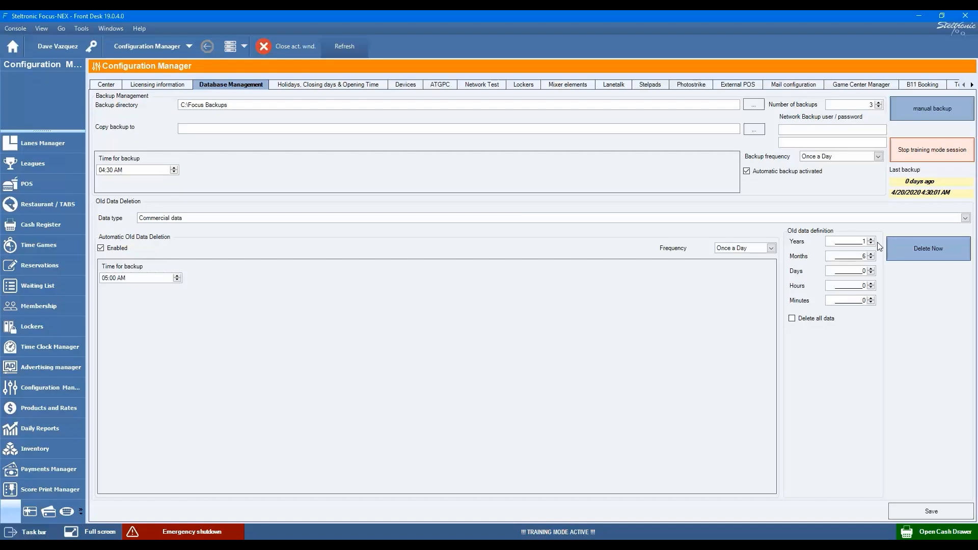
pyautogui.click(736, 219)
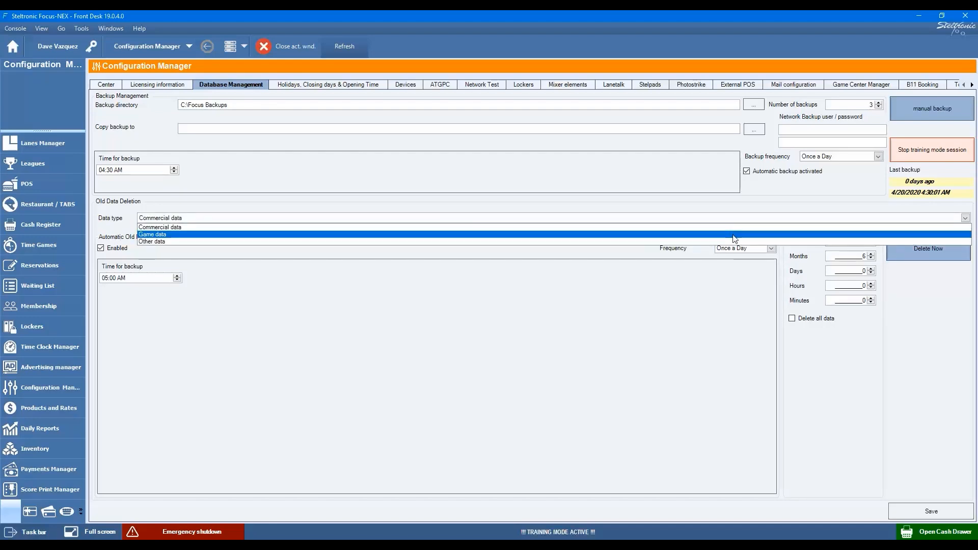
pyautogui.click(733, 234)
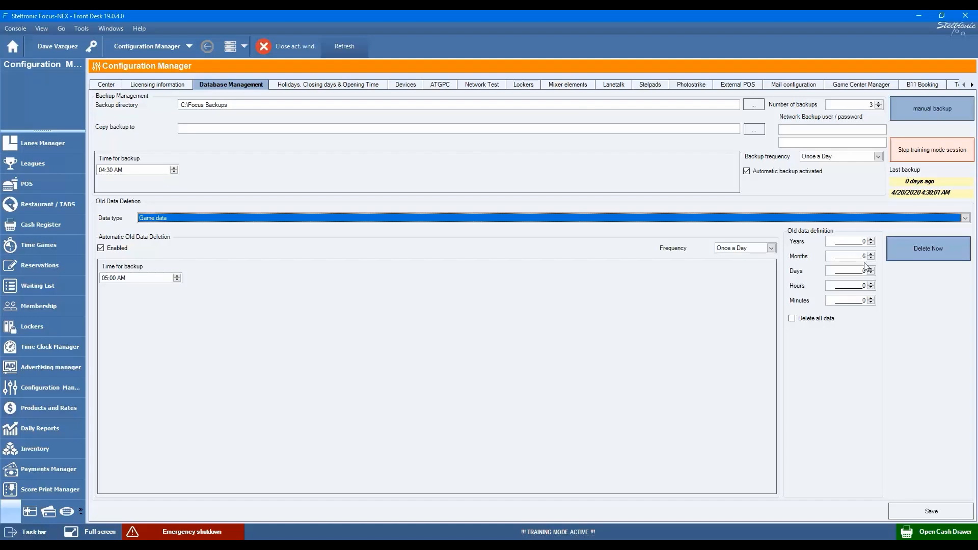
pyautogui.click(859, 219)
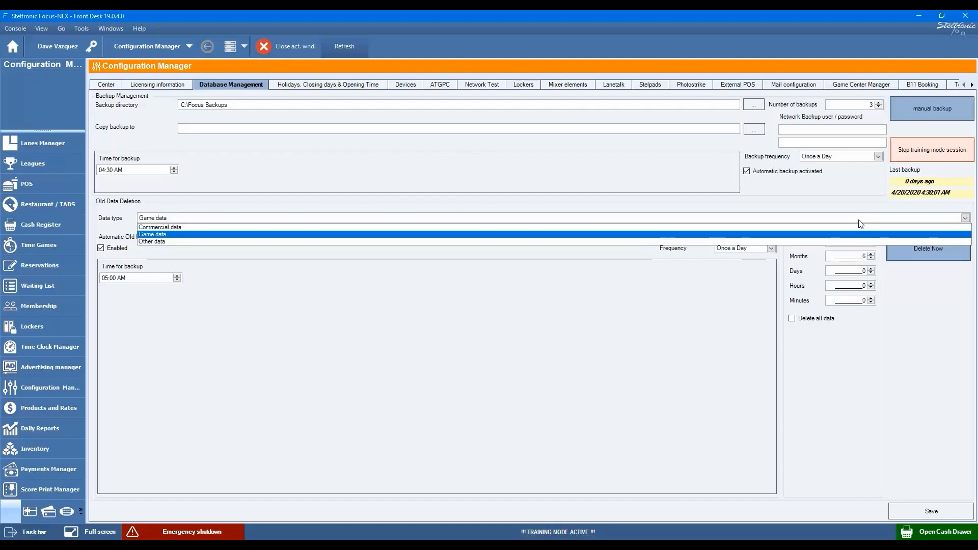
pyautogui.click(859, 241)
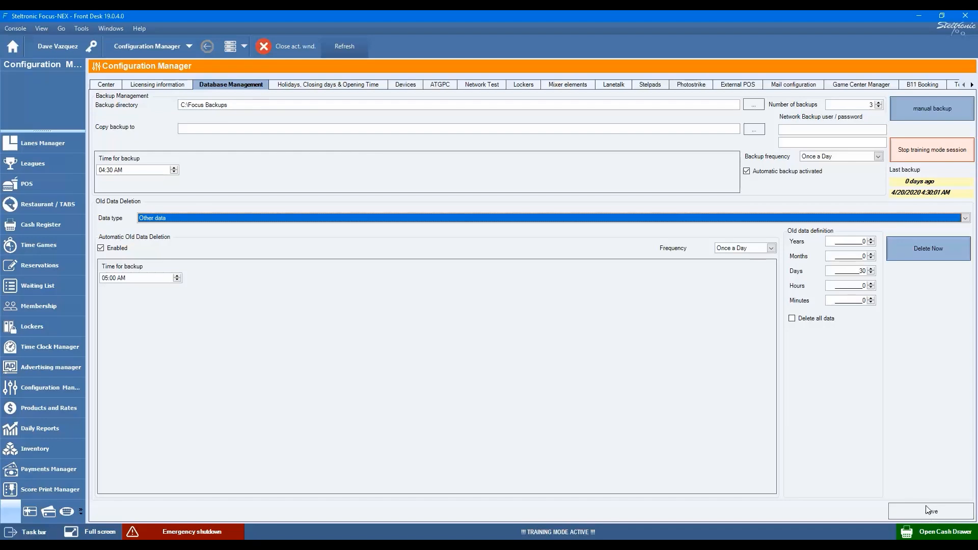
# Step: Open the holidays, closing days and opening time settings and try marking July 4, 2020 as a holiday
pyautogui.click(319, 89)
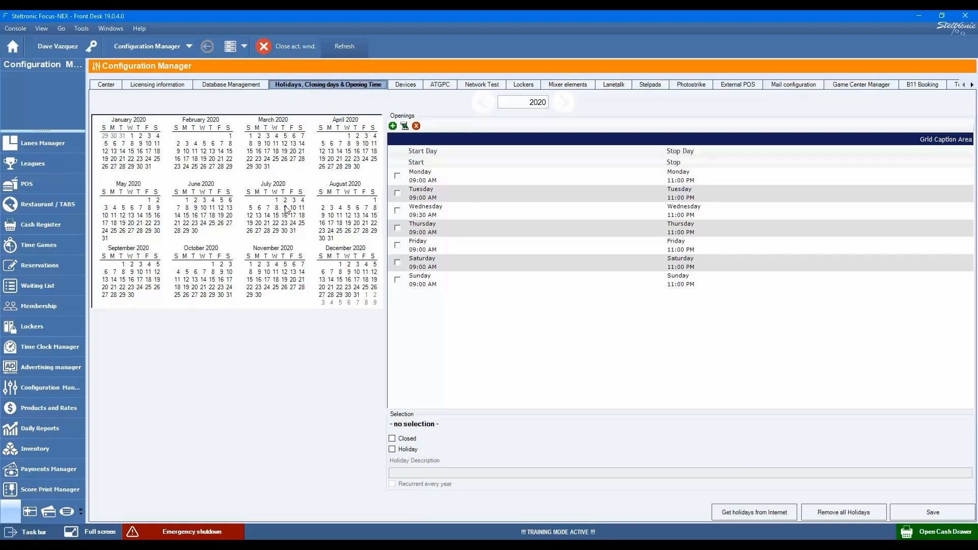
pyautogui.click(302, 201)
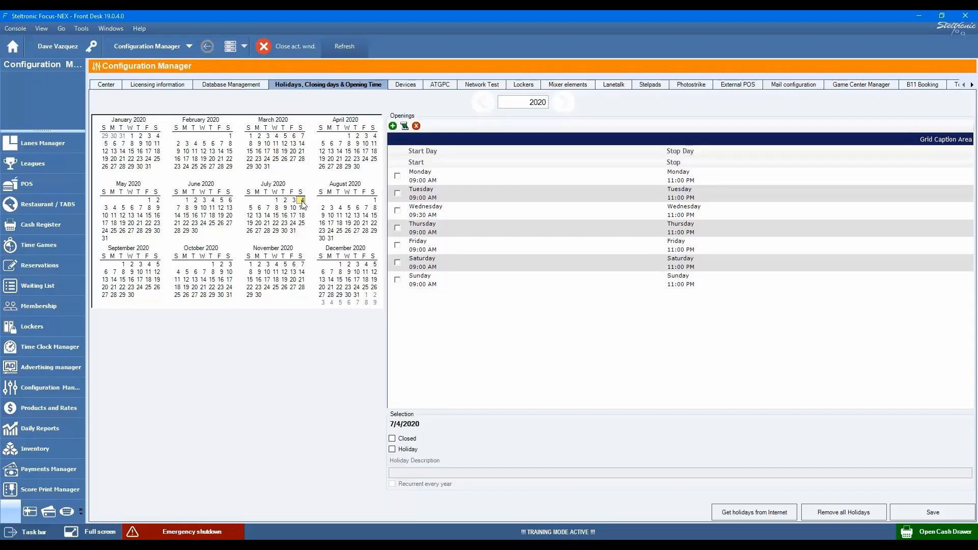
pyautogui.click(392, 449)
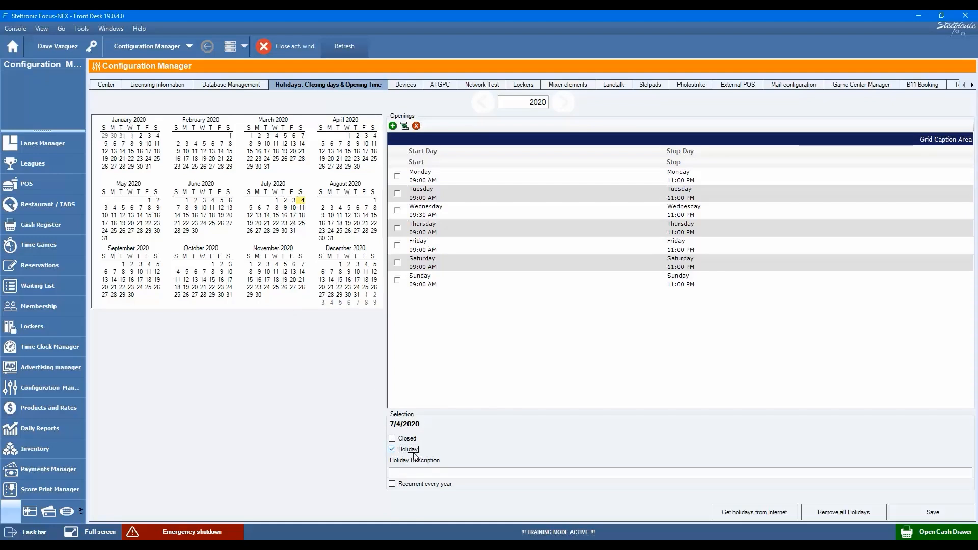
pyautogui.click(392, 450)
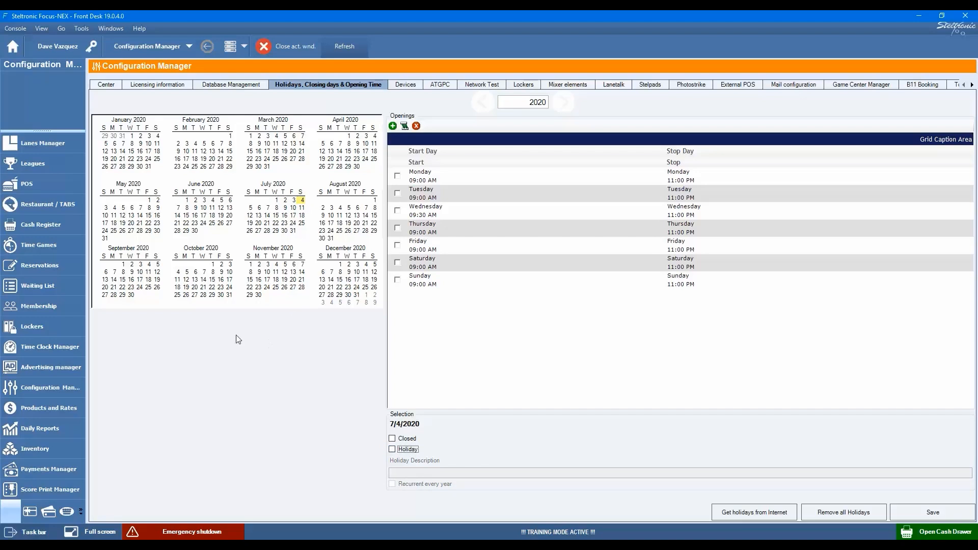
# Step: Select May 25, 2020 in the calendar and mark it as a holiday
pyautogui.click(114, 232)
pyautogui.click(114, 272)
pyautogui.click(114, 231)
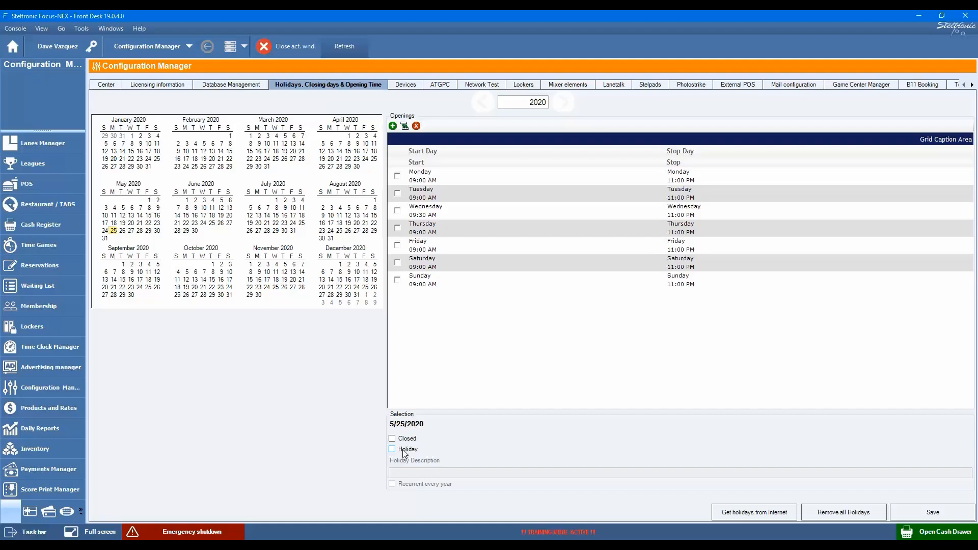
pyautogui.click(405, 452)
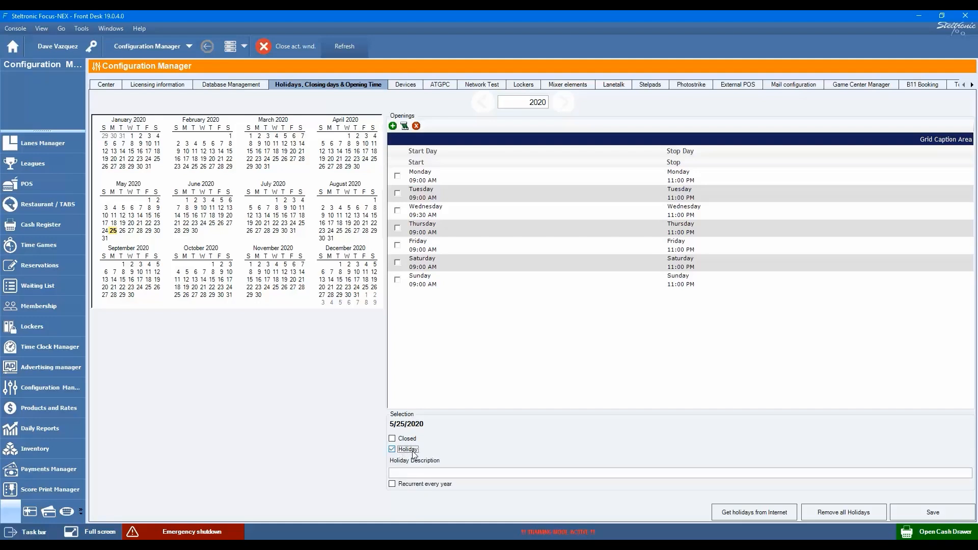
# Step: Remove the holiday mark from May 25, 2020 and mark December 25, 2020 as closed
pyautogui.click(410, 473)
pyautogui.click(392, 450)
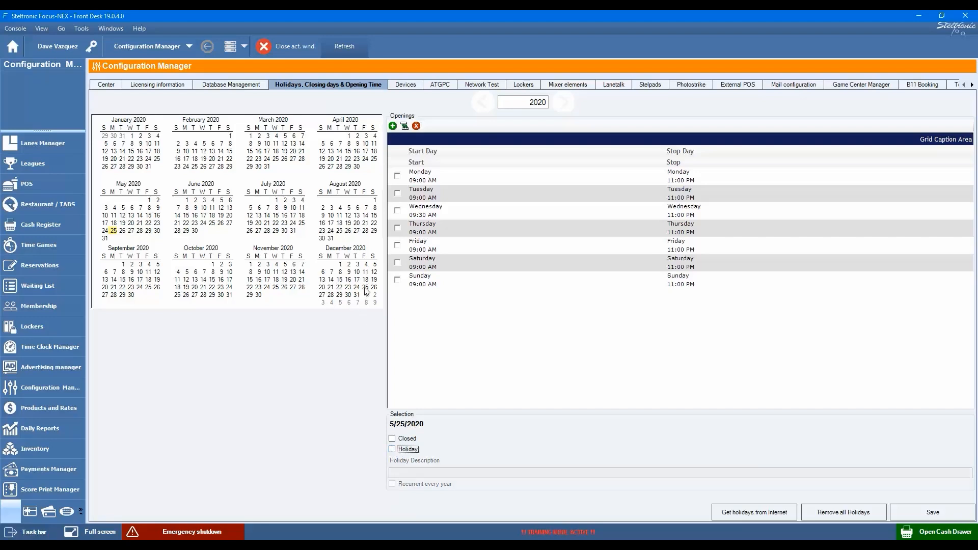
pyautogui.click(365, 287)
pyautogui.click(392, 439)
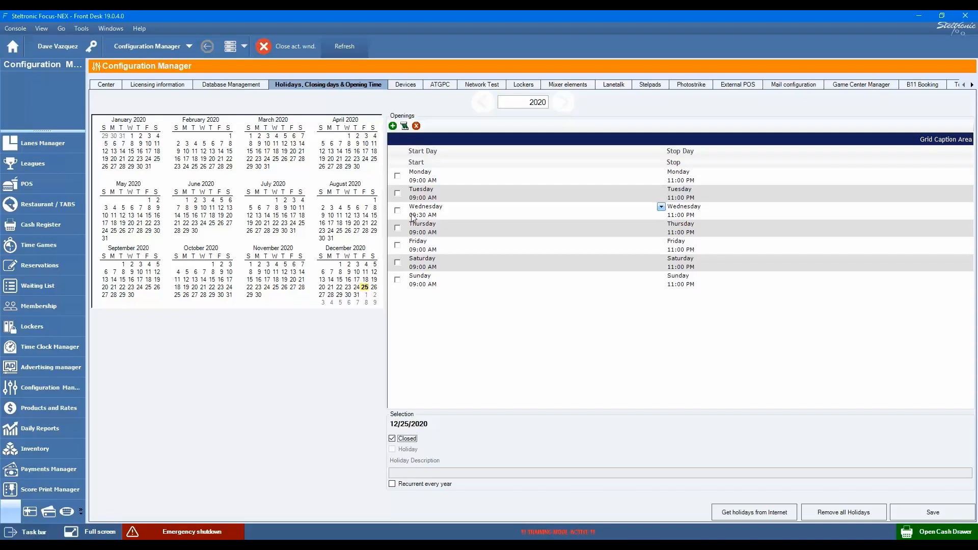
# Step: Set Friday's opening hours to stop on Saturday at 1 AM
pyautogui.click(418, 173)
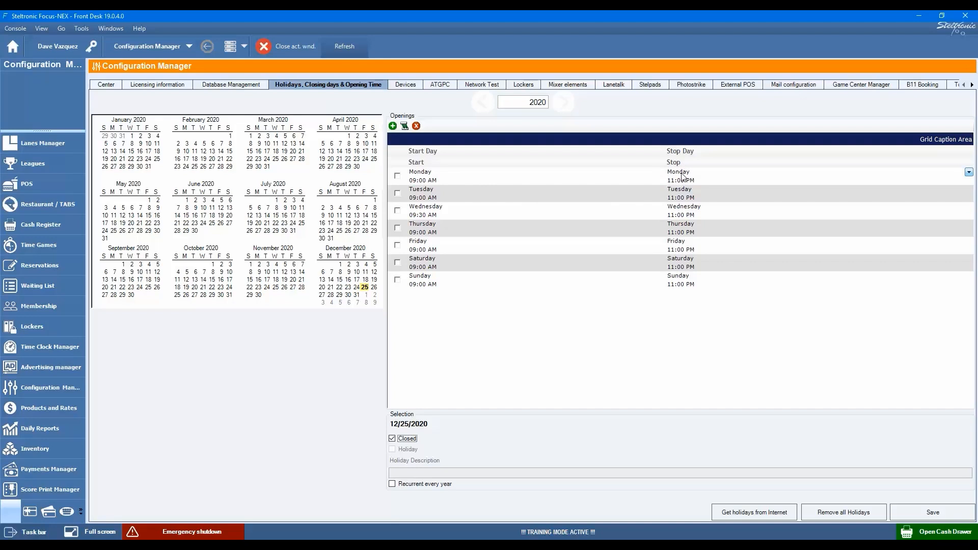
pyautogui.click(680, 244)
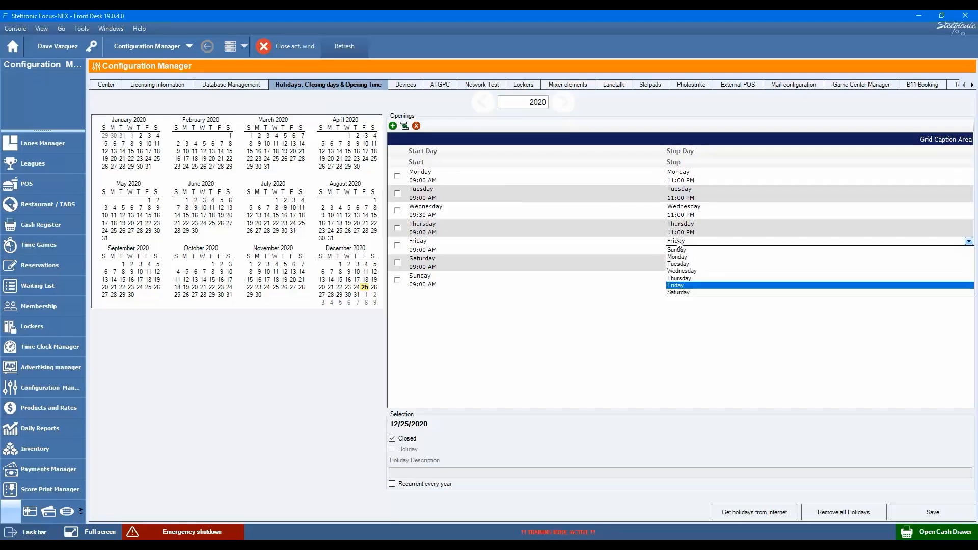
pyautogui.click(682, 292)
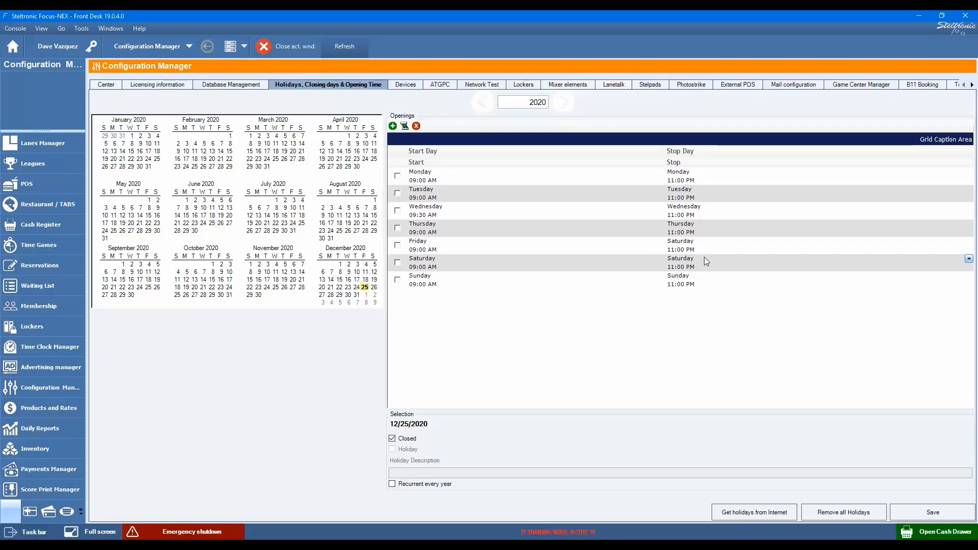
pyautogui.click(665, 250)
pyautogui.write('1a')
pyautogui.click(509, 242)
# Step: Open the device settings for workstation IBCMS and review the receipt printer's cut options and the customer display setup
pyautogui.click(403, 86)
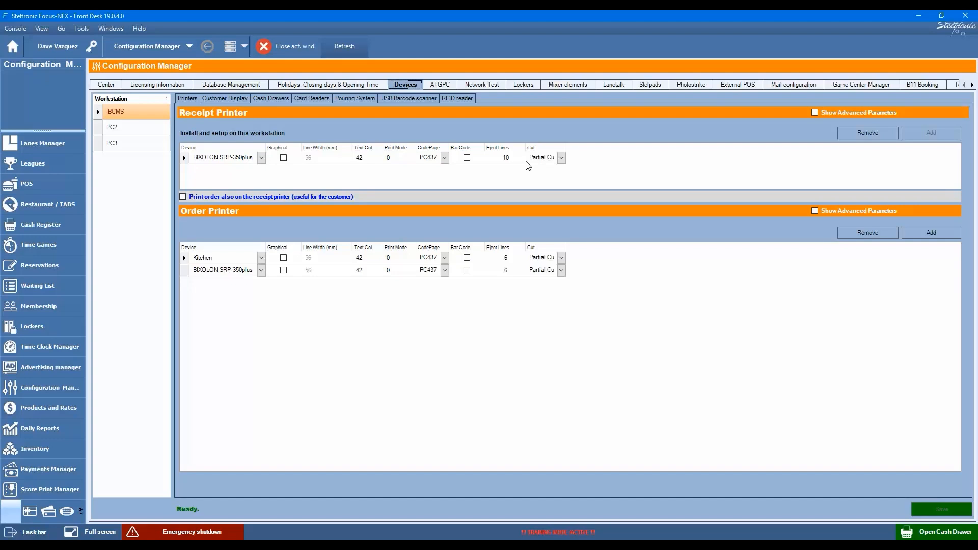
pyautogui.click(561, 158)
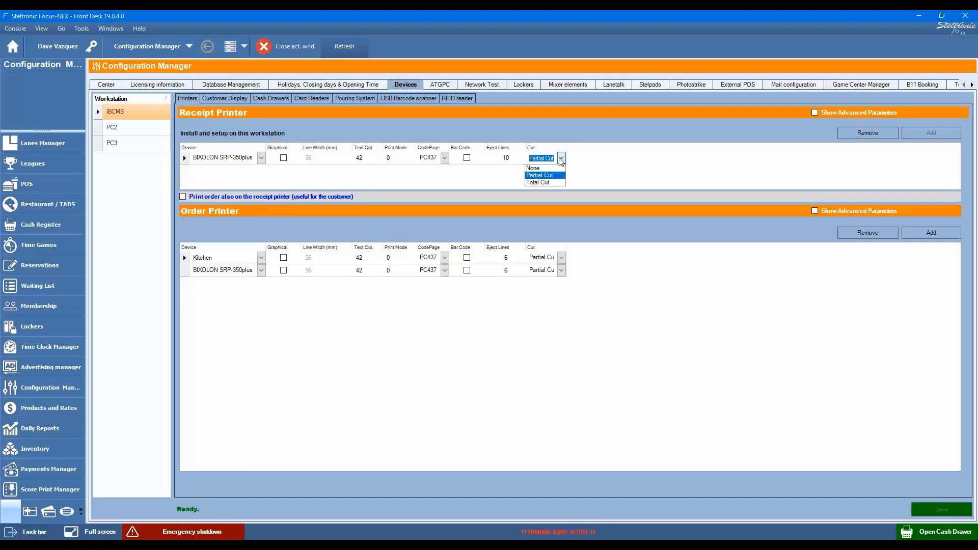
pyautogui.click(561, 159)
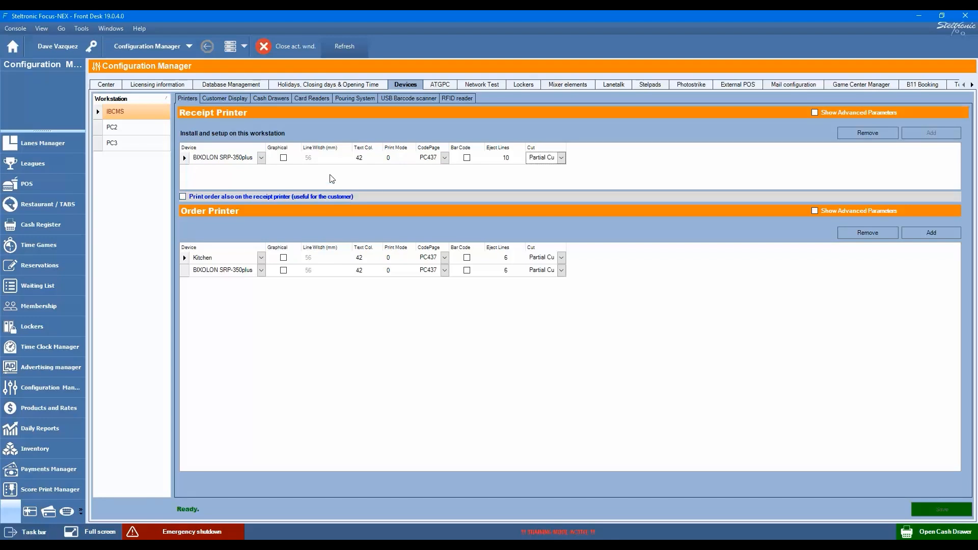
pyautogui.click(243, 101)
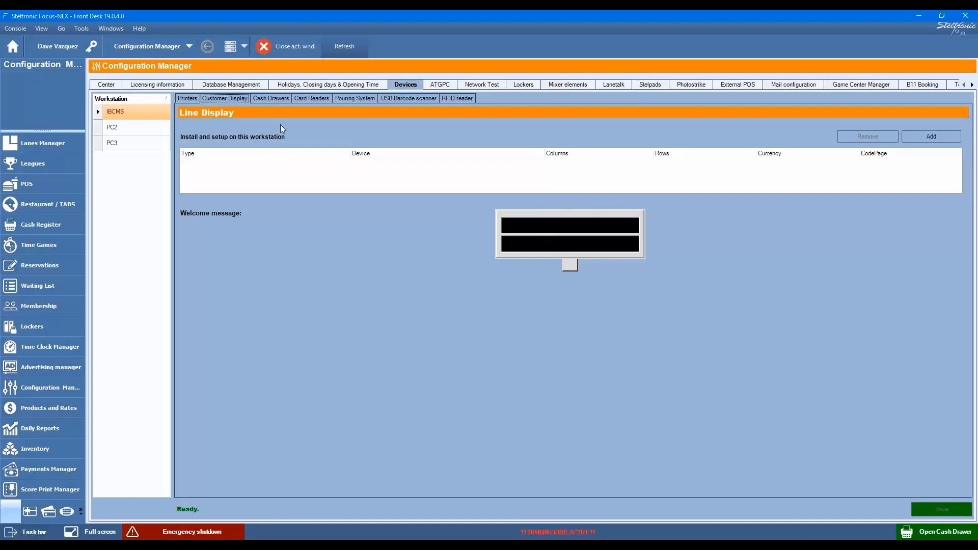
# Step: Open the cash drawer settings for IBCMS and view the drawer names available for the installed drawer
pyautogui.click(280, 100)
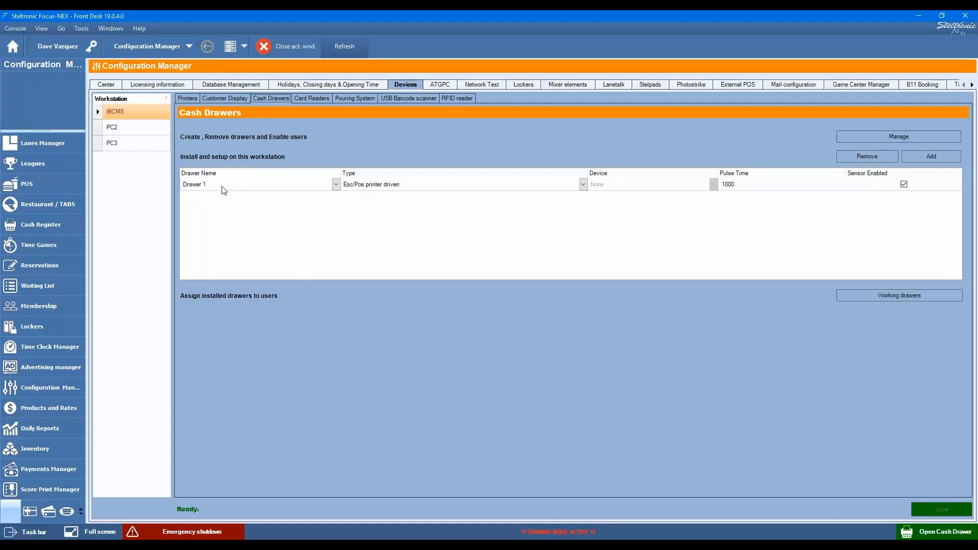
pyautogui.click(336, 185)
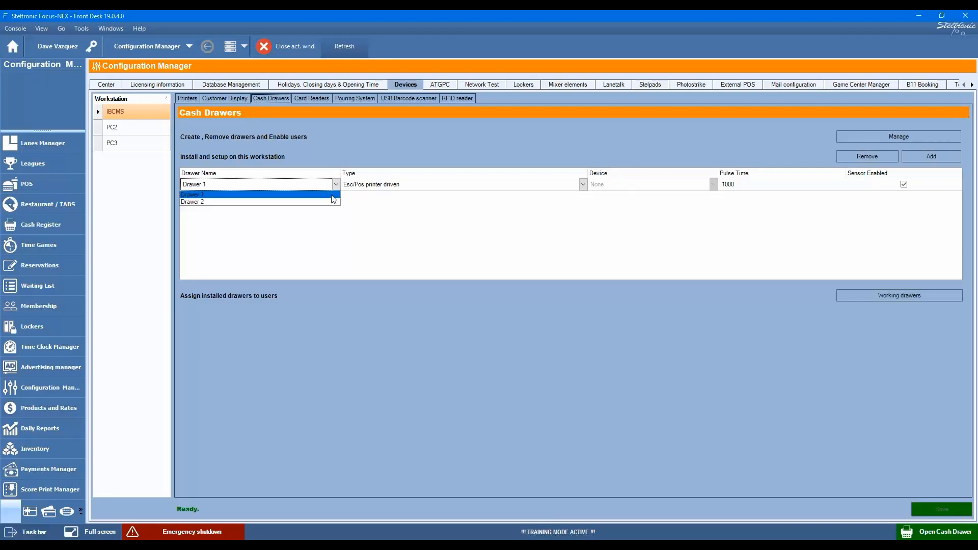
pyautogui.click(355, 149)
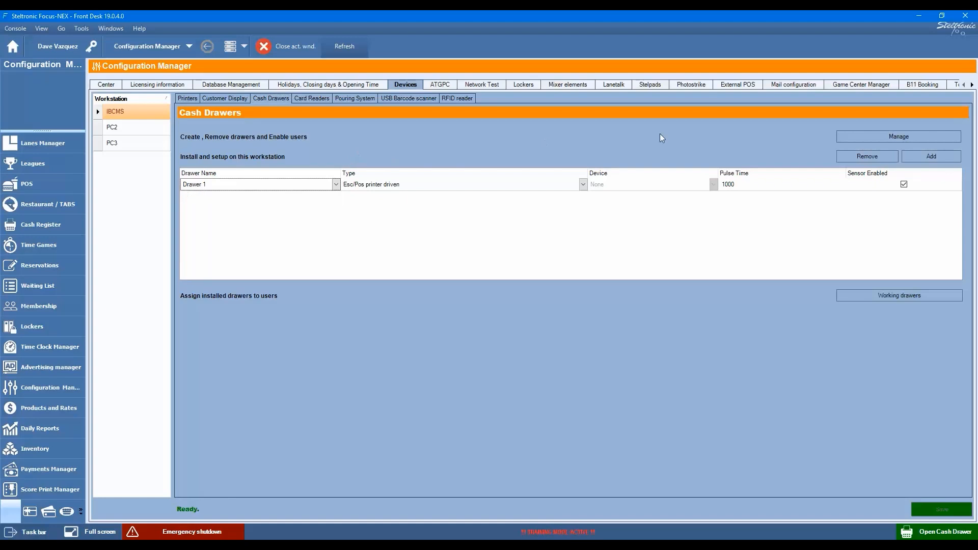
# Step: Open cash drawer management, try marking Drawer 1 as a wallet, browse its possible owners, and clear the wallet option again
pyautogui.click(900, 139)
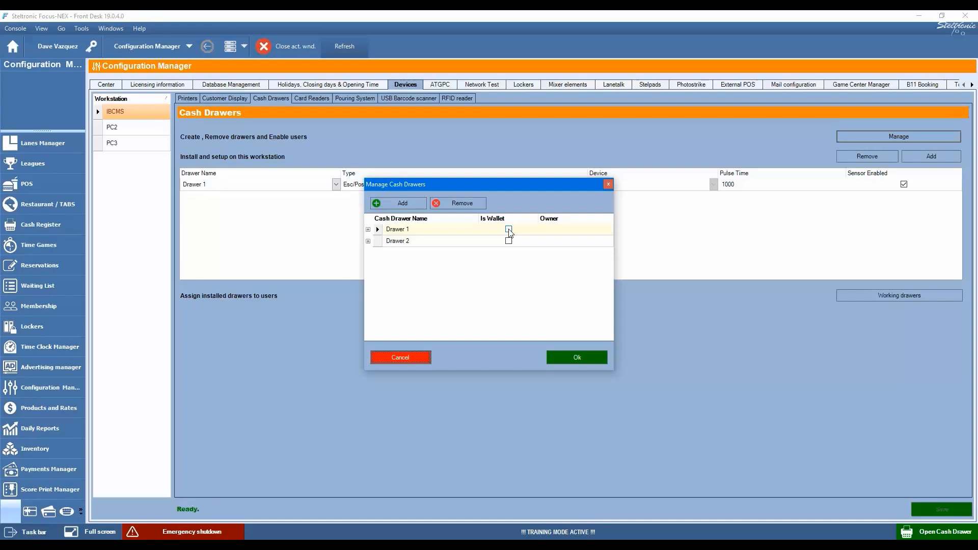
pyautogui.click(559, 235)
pyautogui.click(509, 229)
pyautogui.click(556, 235)
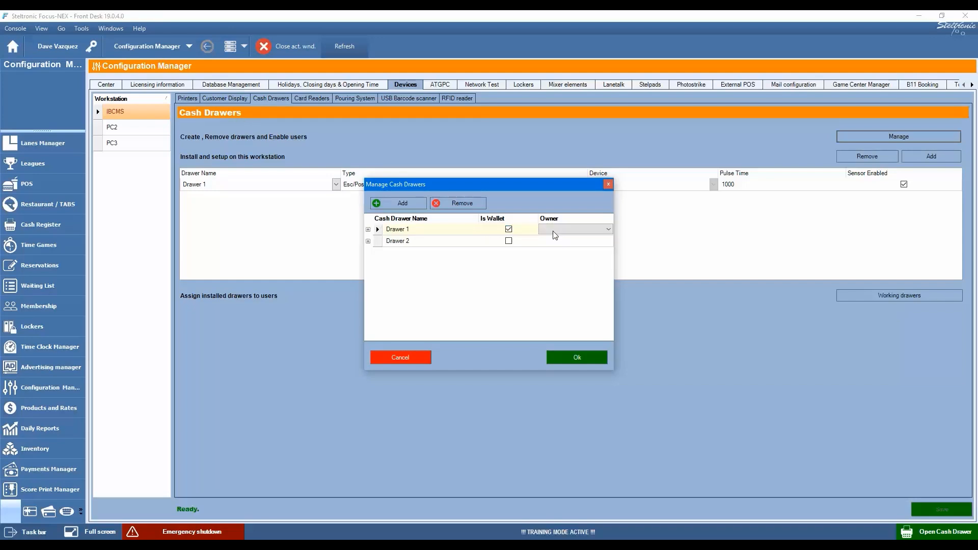
pyautogui.click(606, 232)
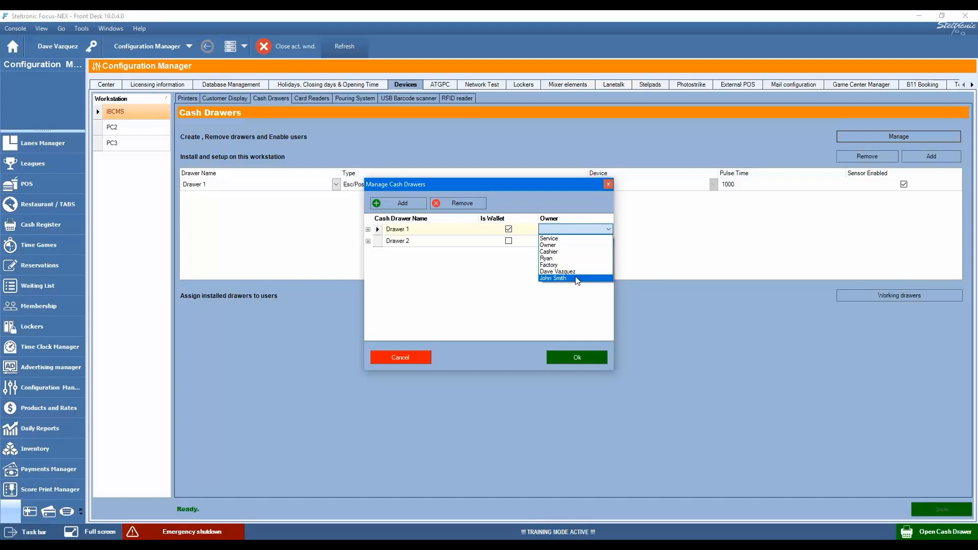
pyautogui.click(525, 278)
pyautogui.click(510, 230)
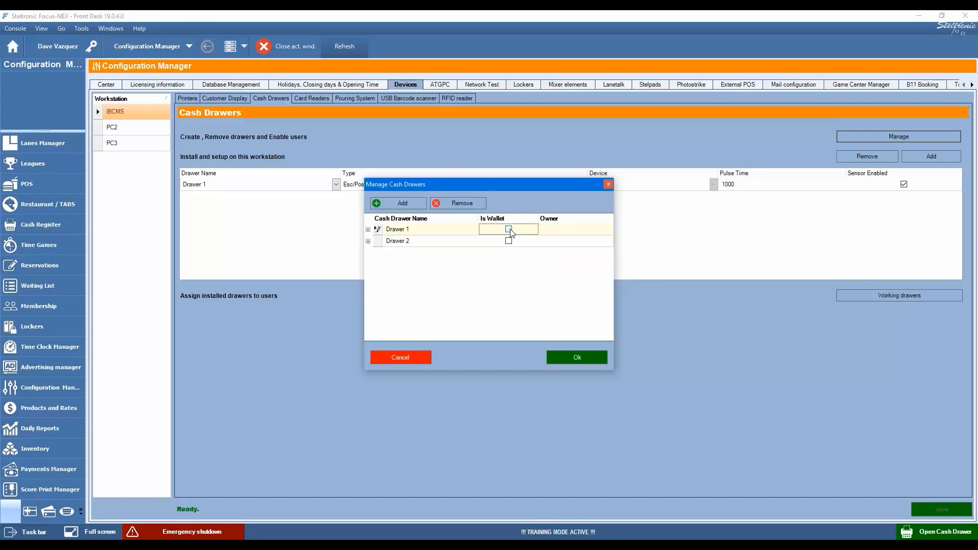
# Step: Review and confirm the users enabled for Drawer 1, and select Esc/Pos printer driven as its type
pyautogui.click(368, 229)
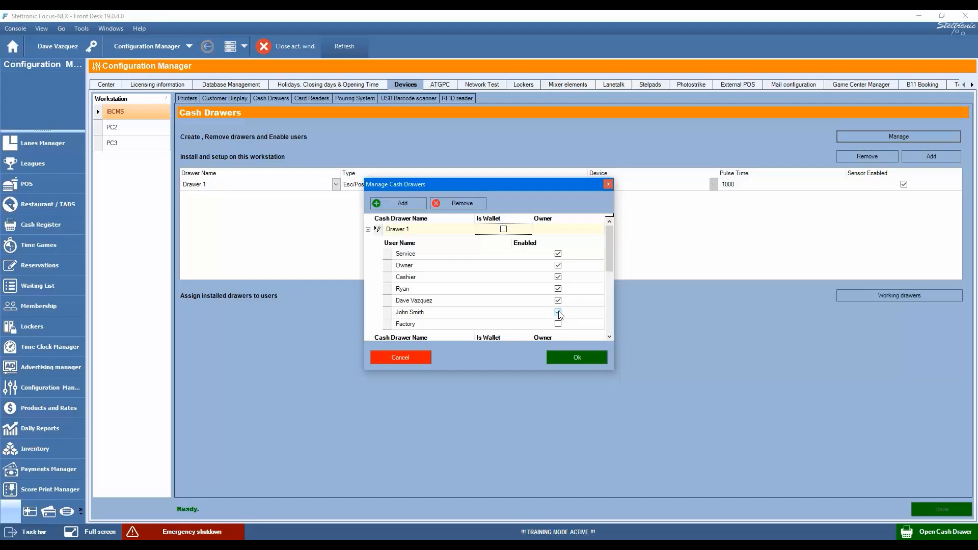
pyautogui.click(567, 358)
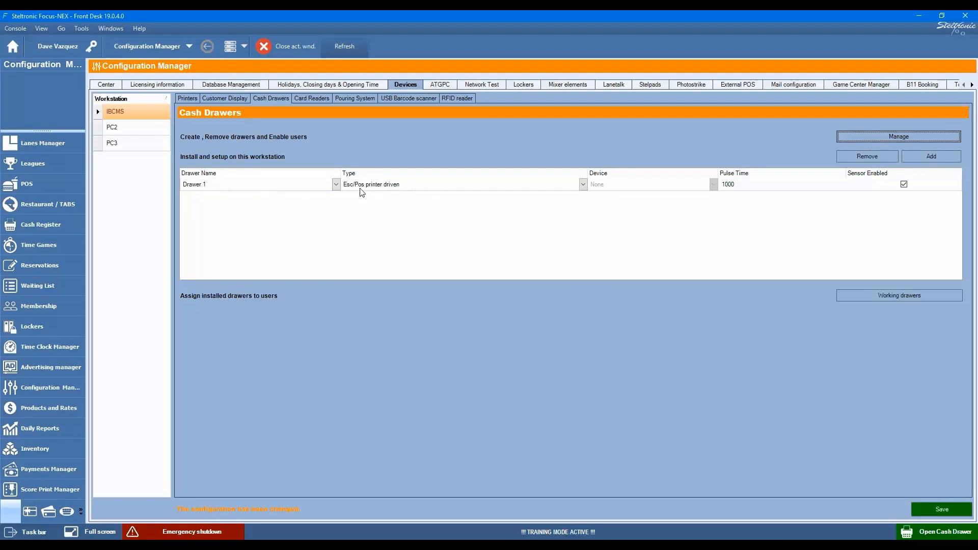
pyautogui.click(583, 185)
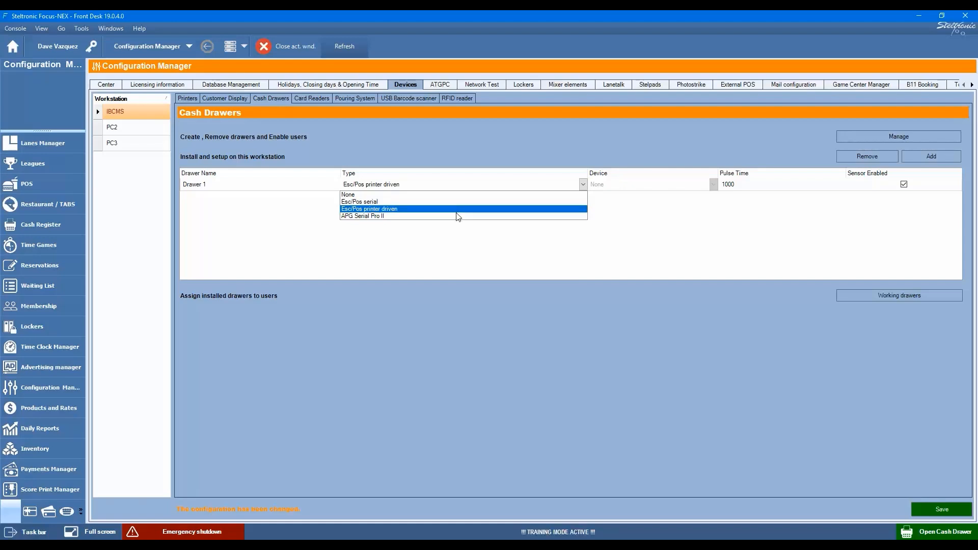
pyautogui.click(410, 210)
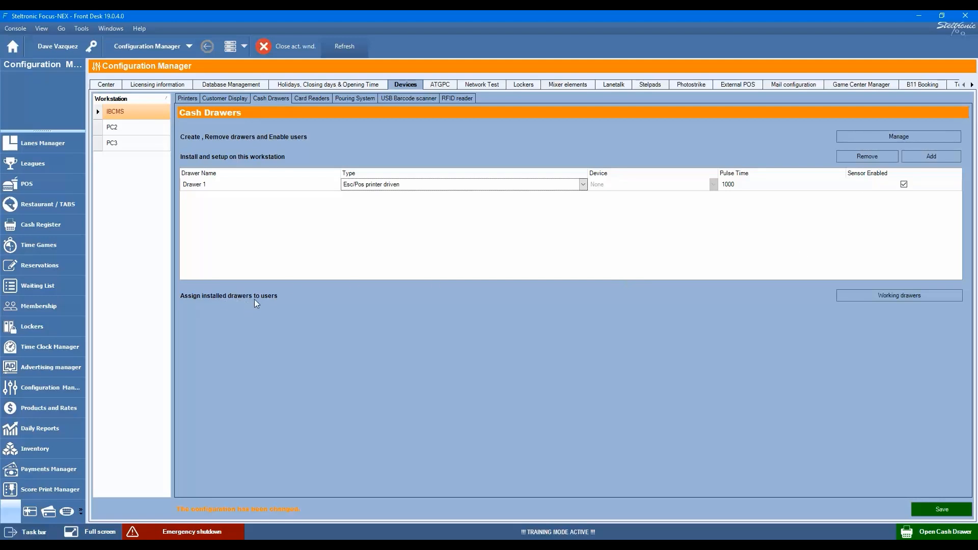
# Step: Examine the working drawer assignments for Drawer 1 on IBCMS and Drawer 2 on PC3, discarding any changes
pyautogui.click(864, 297)
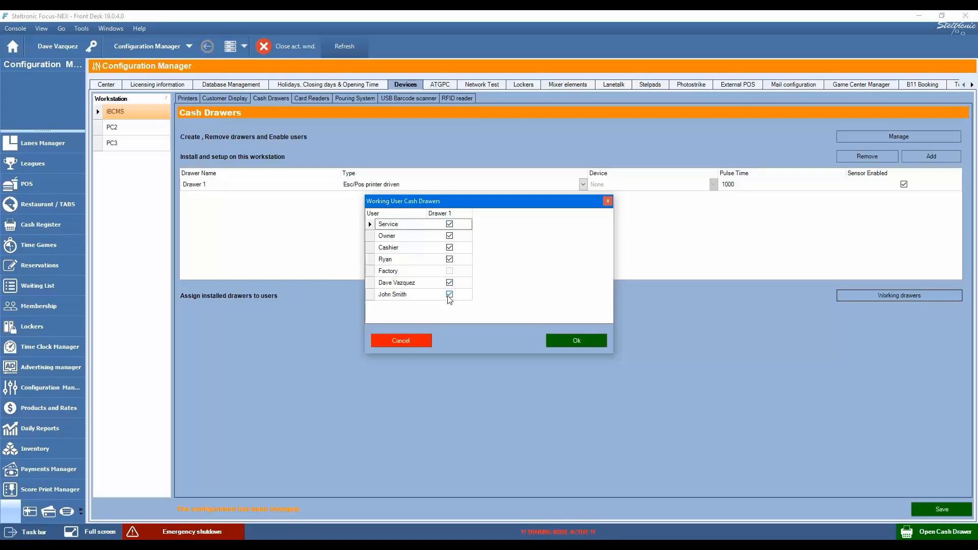
pyautogui.click(422, 342)
pyautogui.click(141, 147)
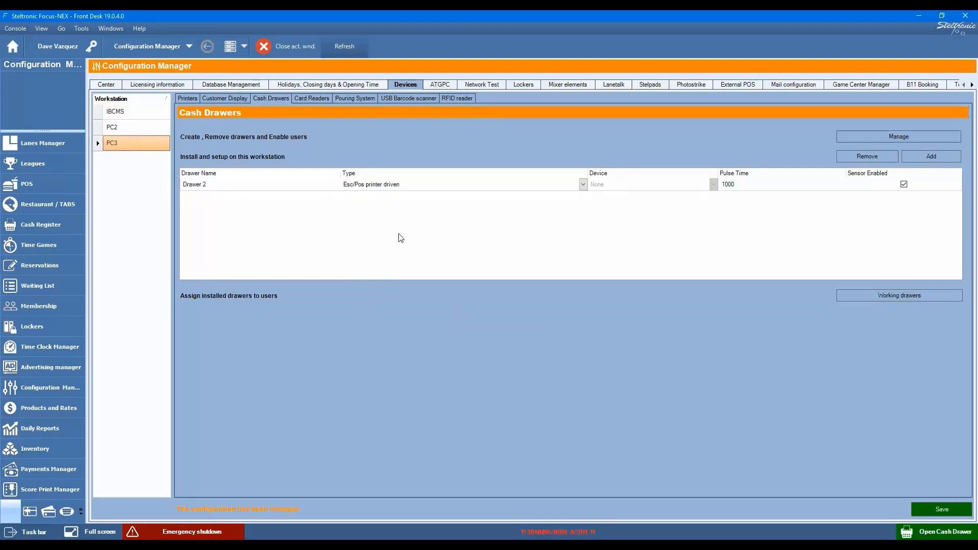
pyautogui.click(897, 299)
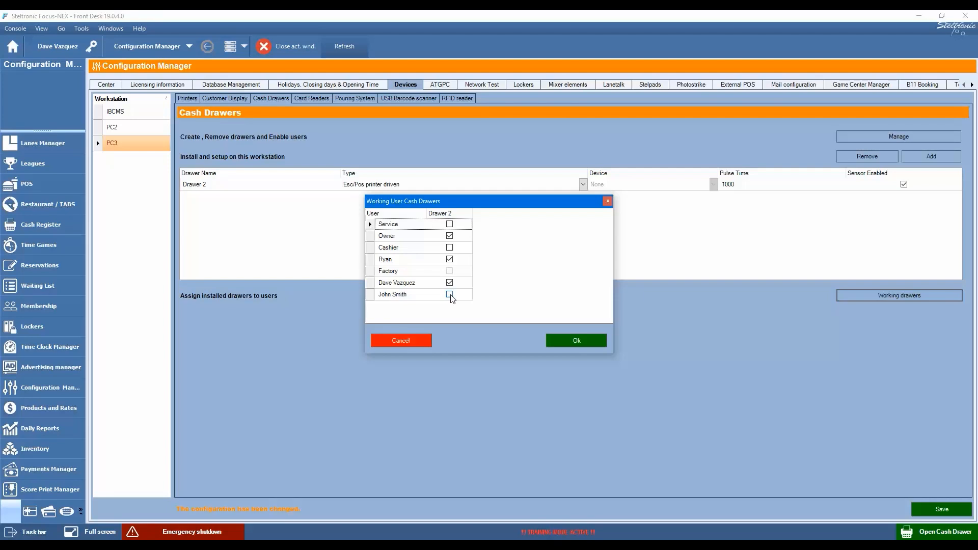
pyautogui.click(424, 346)
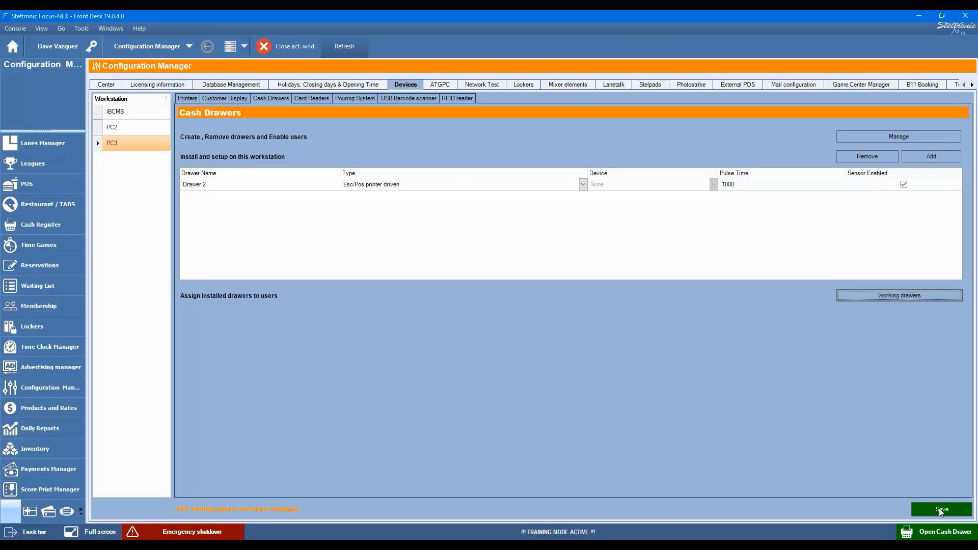
# Step: Select USB as PC3's magnetic card reader type and view its device setting options, keeping HID#VID_0801PID_0002 (USB Swipe Reader)
pyautogui.click(323, 99)
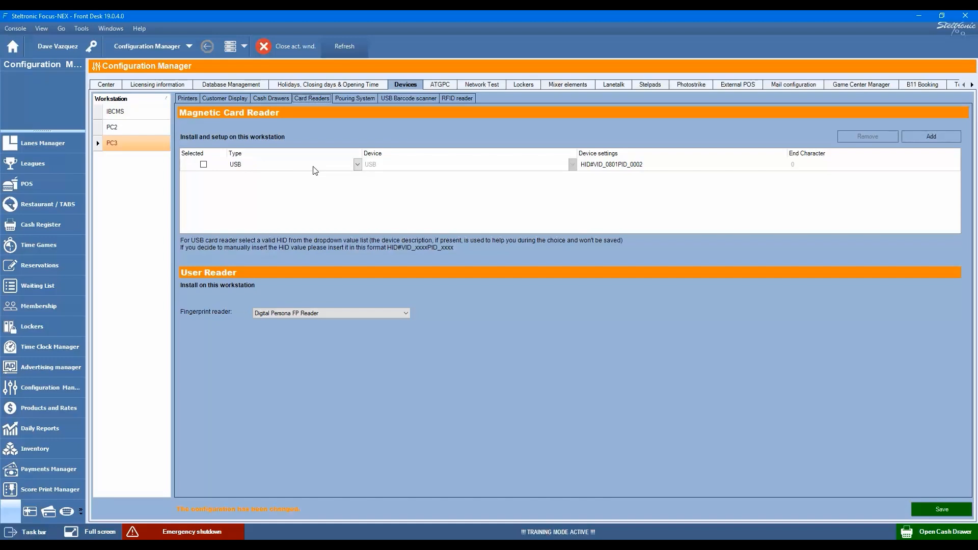
pyautogui.click(358, 164)
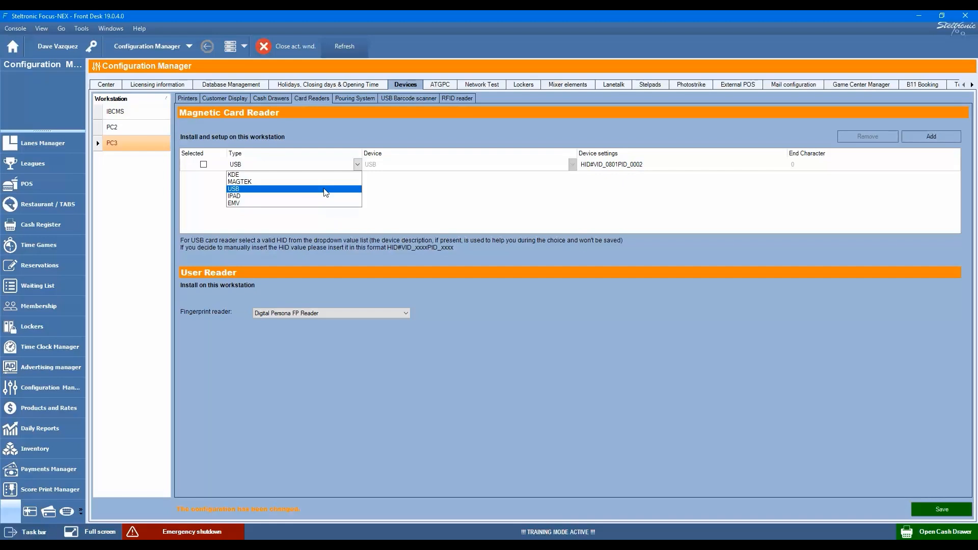
pyautogui.click(325, 189)
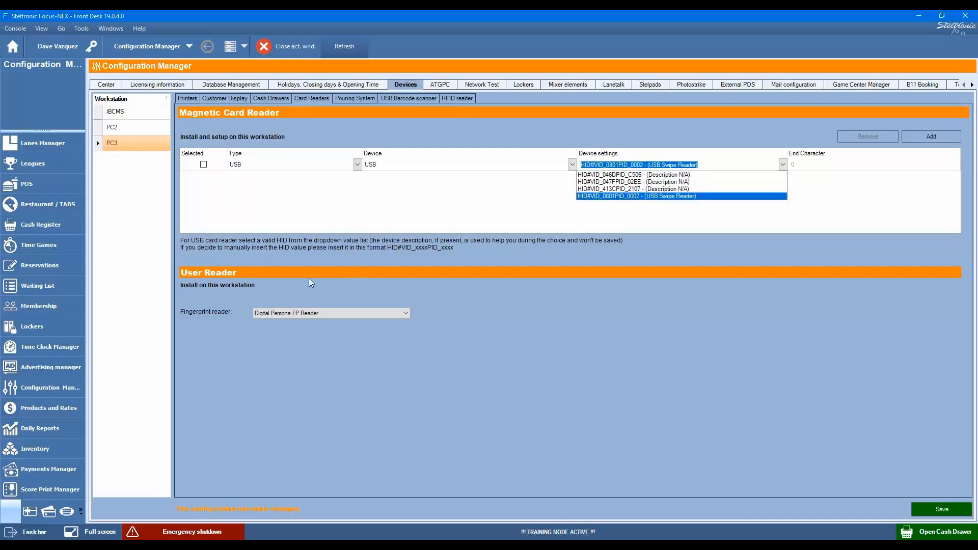
pyautogui.click(301, 306)
pyautogui.click(296, 333)
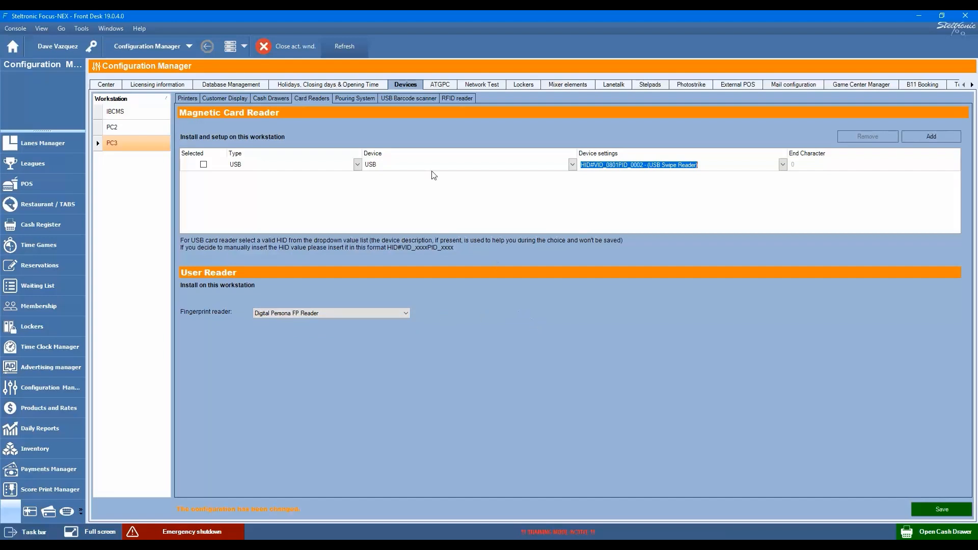
# Step: Review PC3's pouring system, USB barcode scanner and RFID reader settings, and save the device configuration
pyautogui.click(358, 100)
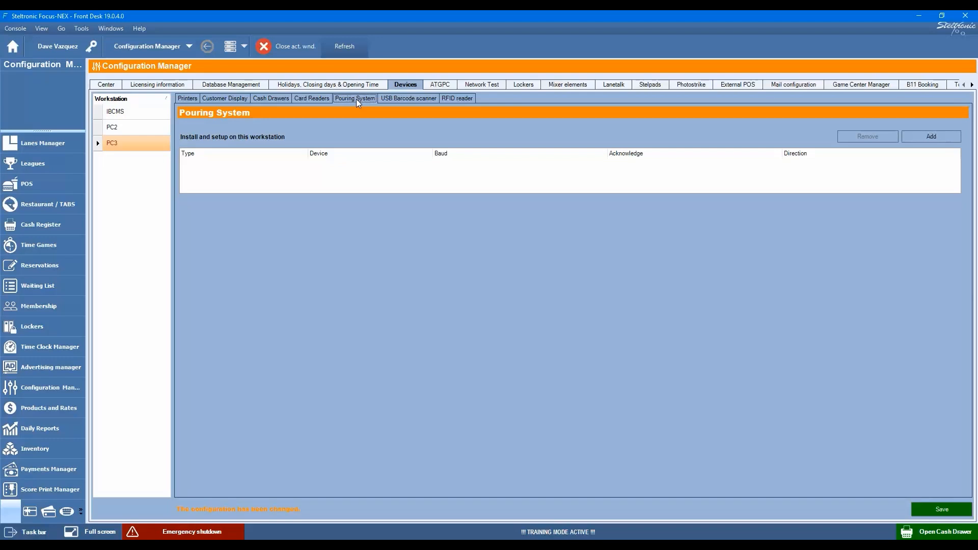
pyautogui.click(389, 101)
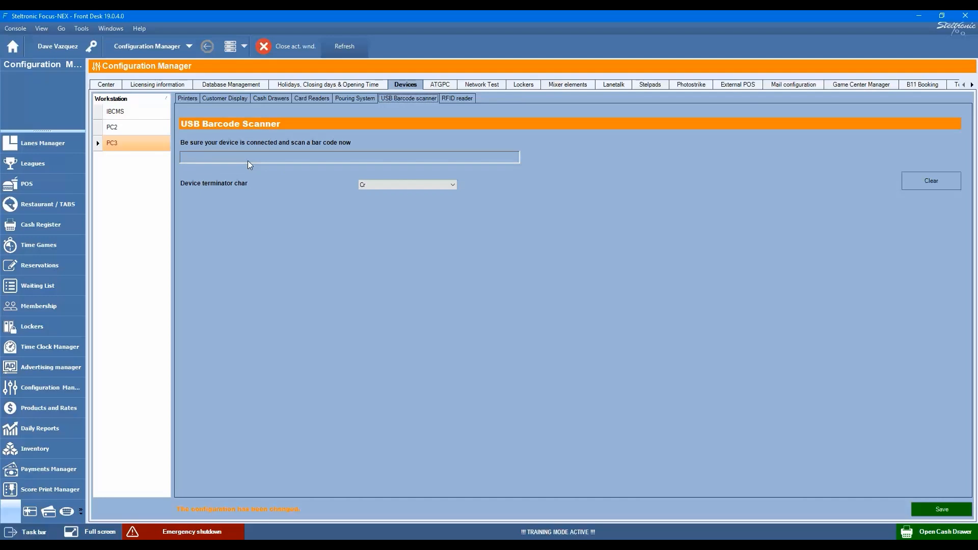
pyautogui.click(451, 99)
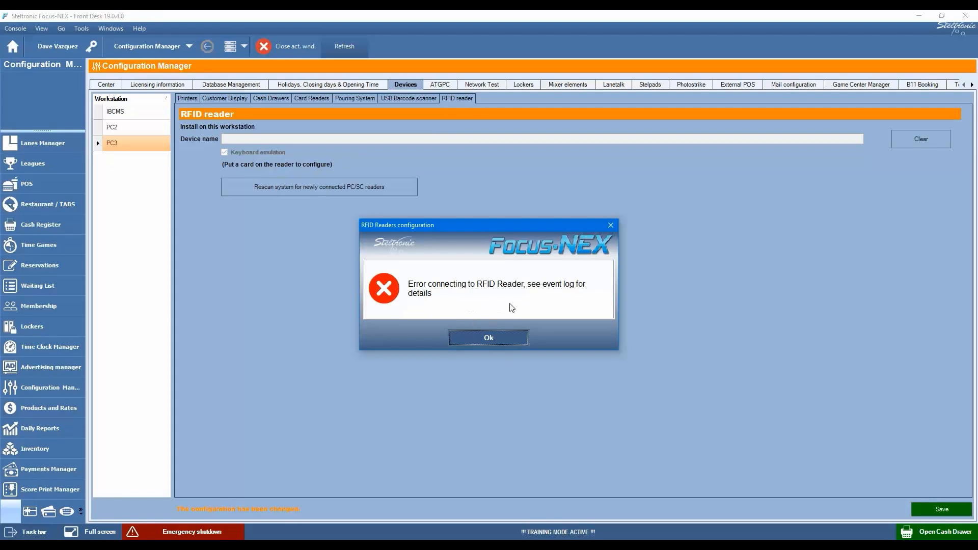
pyautogui.click(501, 337)
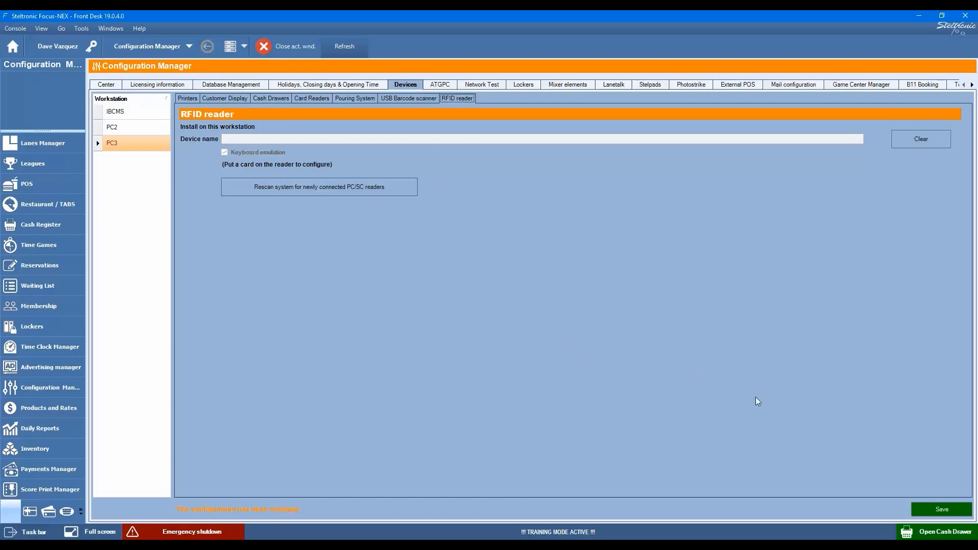
pyautogui.click(935, 509)
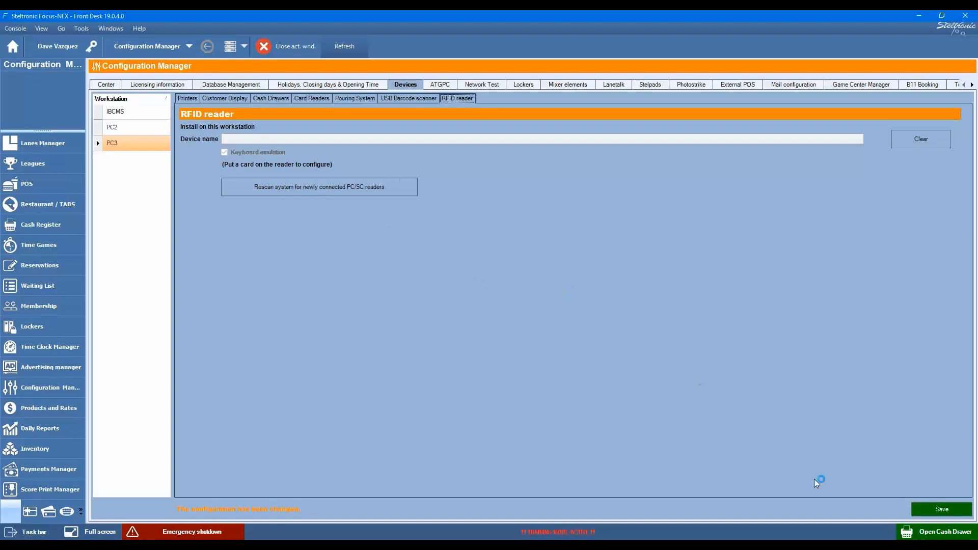
# Step: View the ATGPC device list and open the network test for the VLCs
pyautogui.click(444, 87)
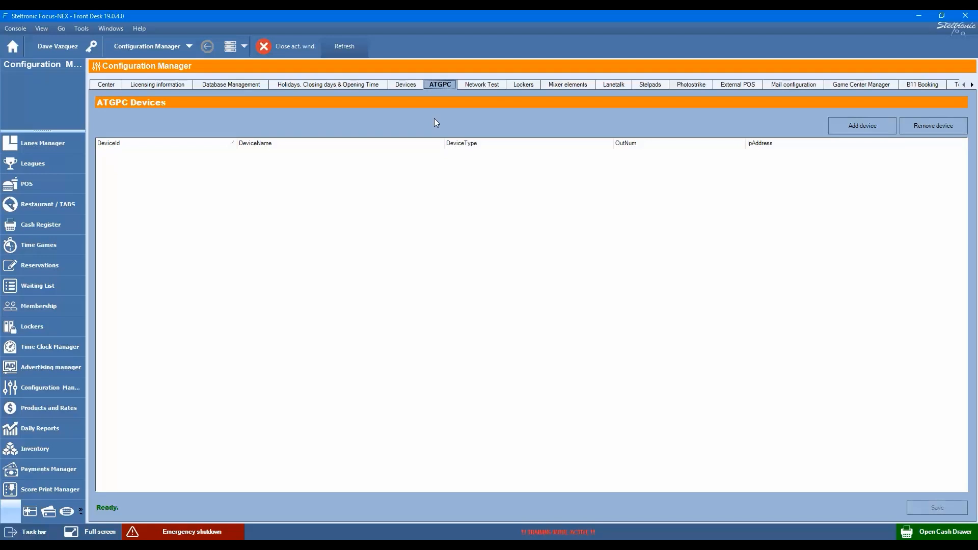
pyautogui.click(481, 87)
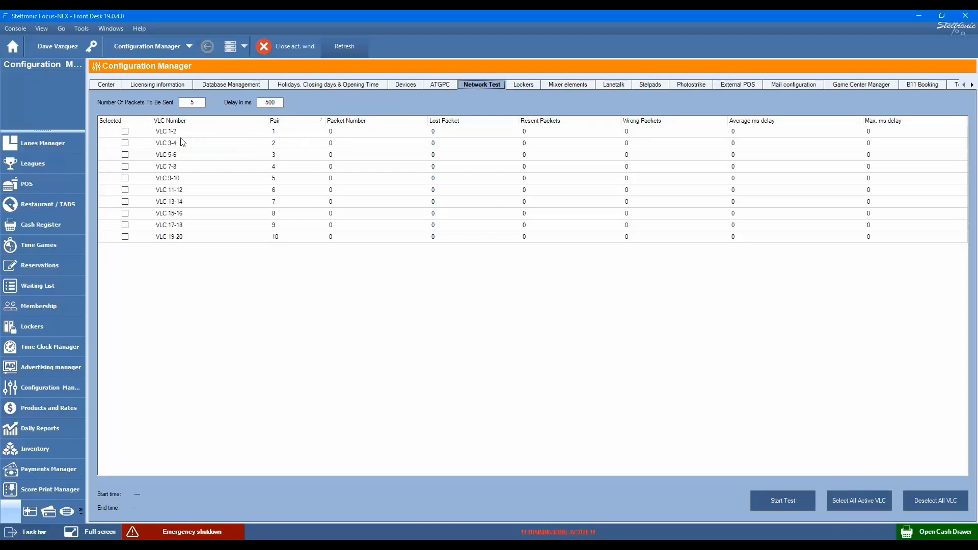
# Step: Run the network test on VLC 1-2 only
pyautogui.click(125, 132)
pyautogui.click(128, 133)
pyautogui.click(790, 498)
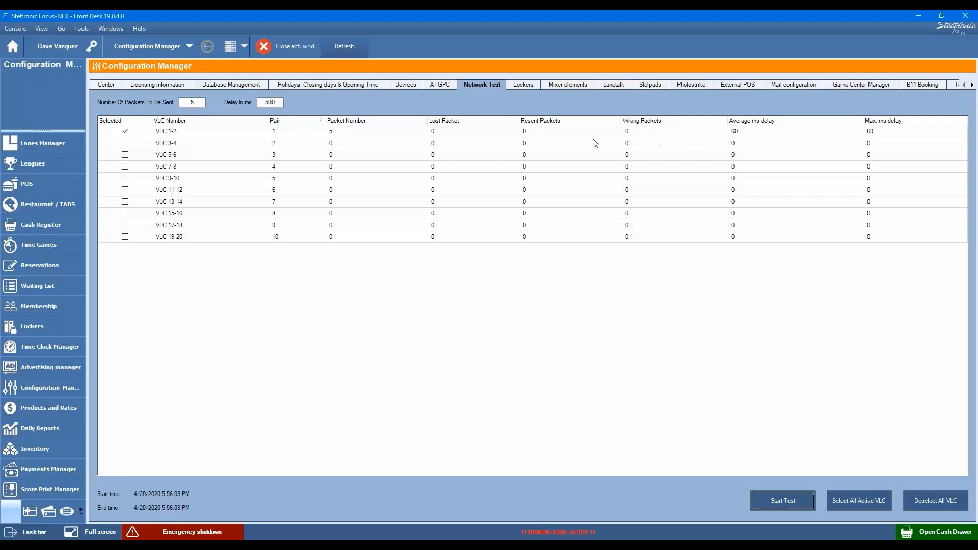
# Step: In the lockers printouts setup, delete the misplaced "o" from "emplyoees" in the reminder text and save the setup
pyautogui.click(524, 83)
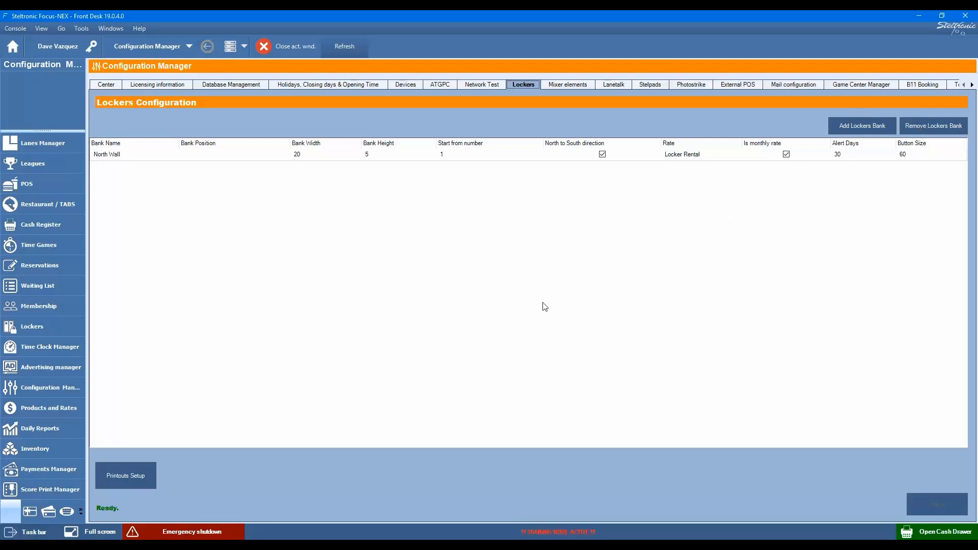
pyautogui.click(117, 477)
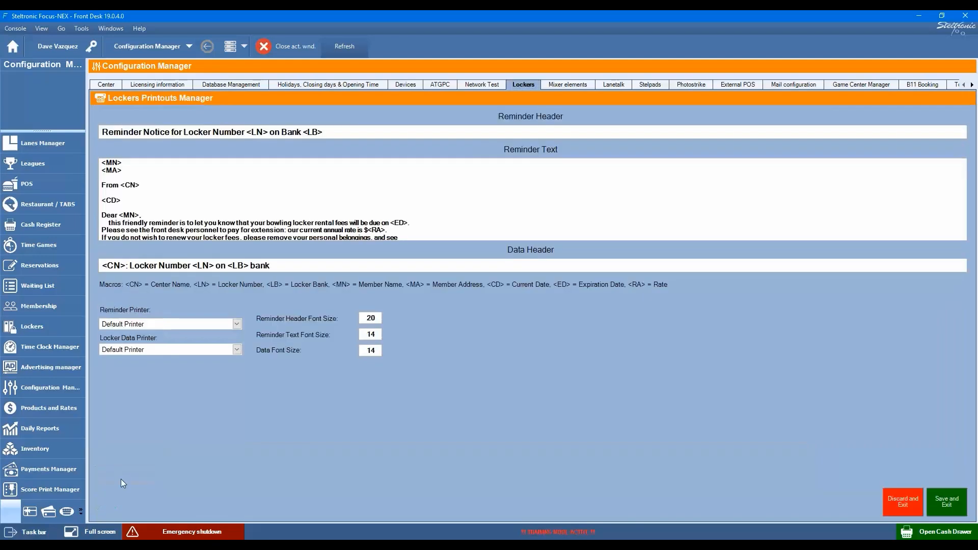
pyautogui.click(187, 200)
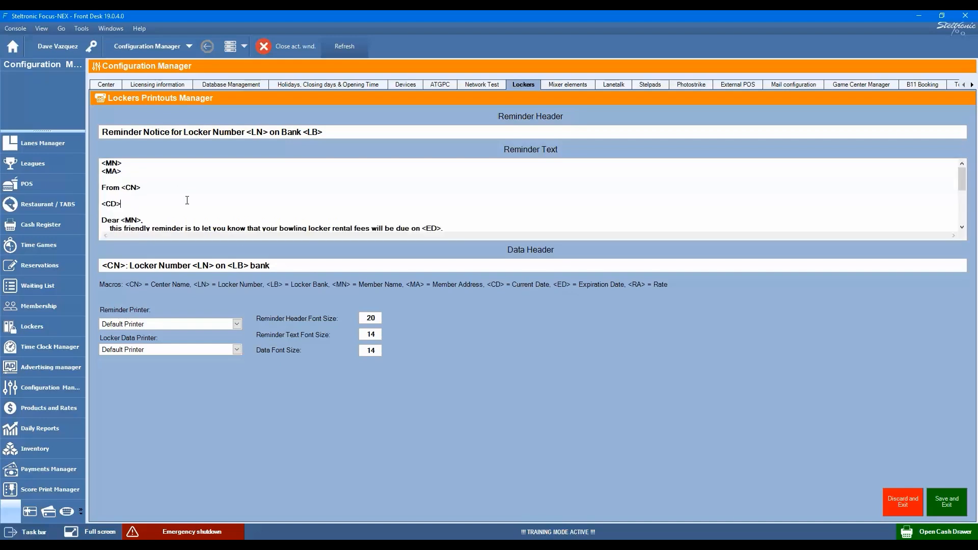
pyautogui.scroll(-1, 187, 199)
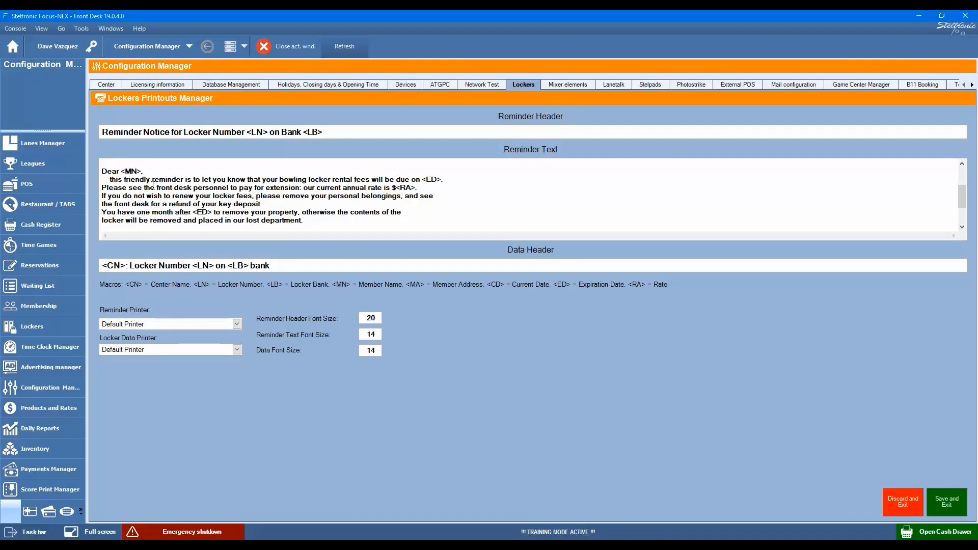
pyautogui.scroll(-1, 153, 185)
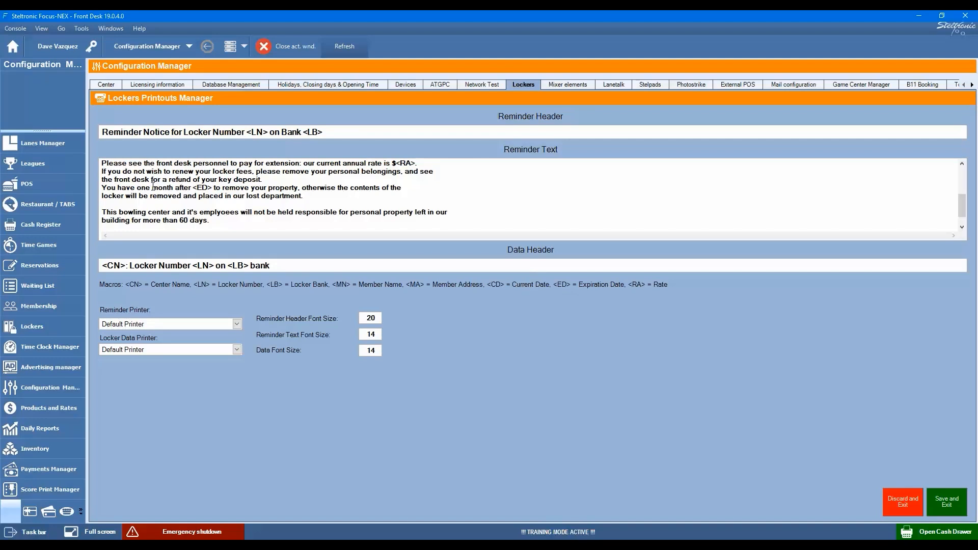
pyautogui.scroll(-1, 153, 186)
pyautogui.scroll(1, 153, 186)
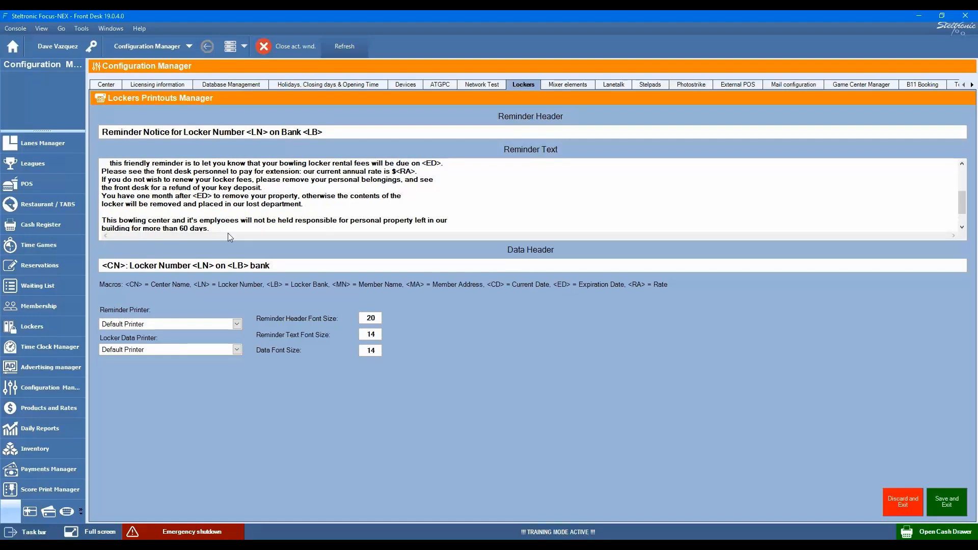
pyautogui.press('BackSpace')
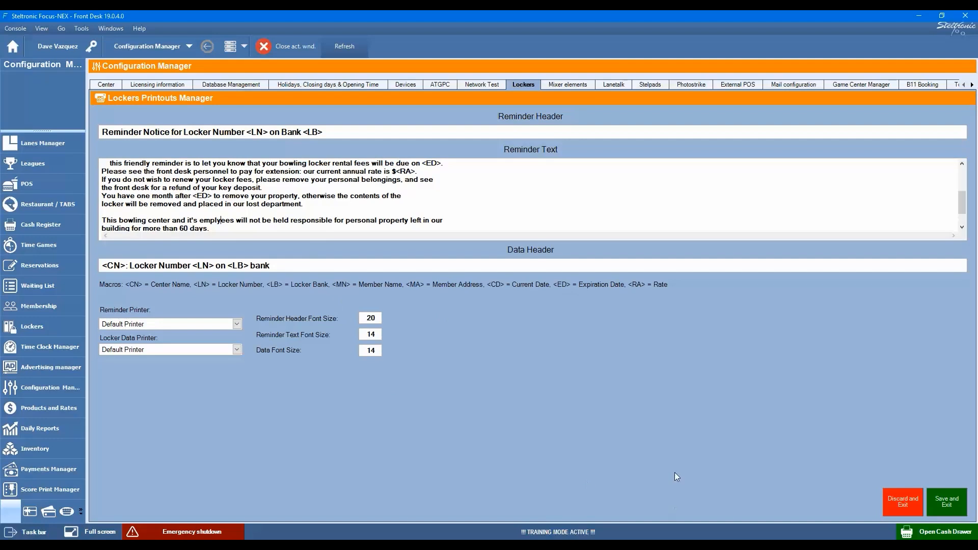
pyautogui.click(948, 503)
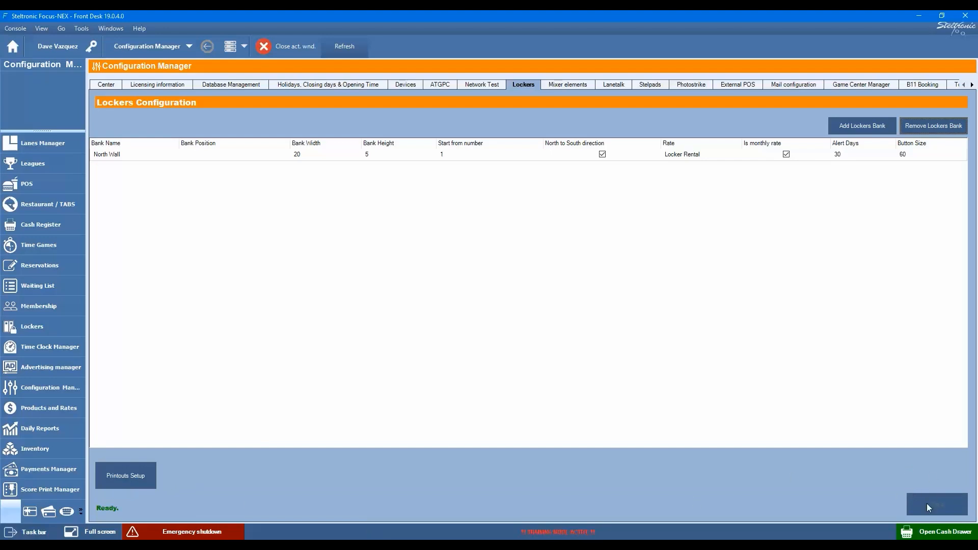
# Step: Add and save a Cranberry Juice mixer element priced at 0.50, and open the Lanetalk settings
pyautogui.click(570, 83)
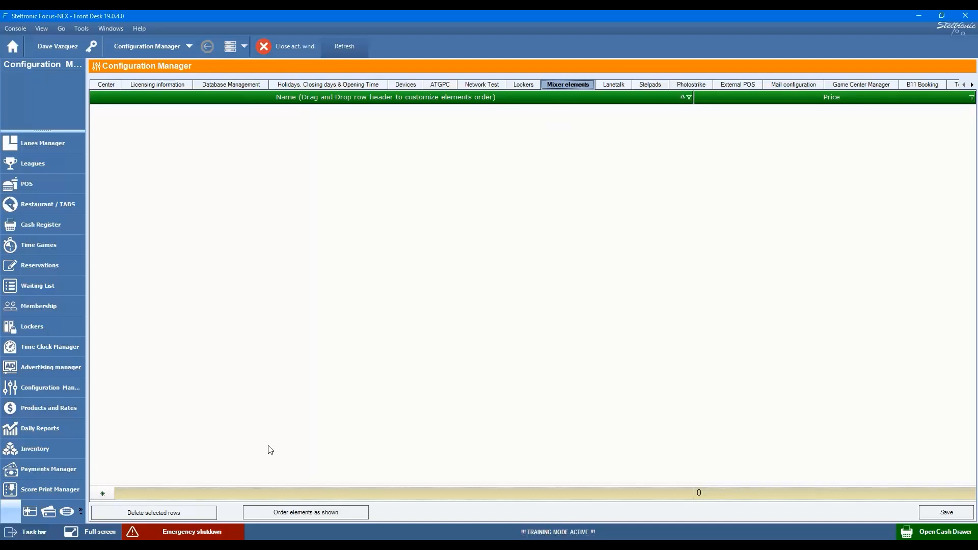
pyautogui.click(253, 492)
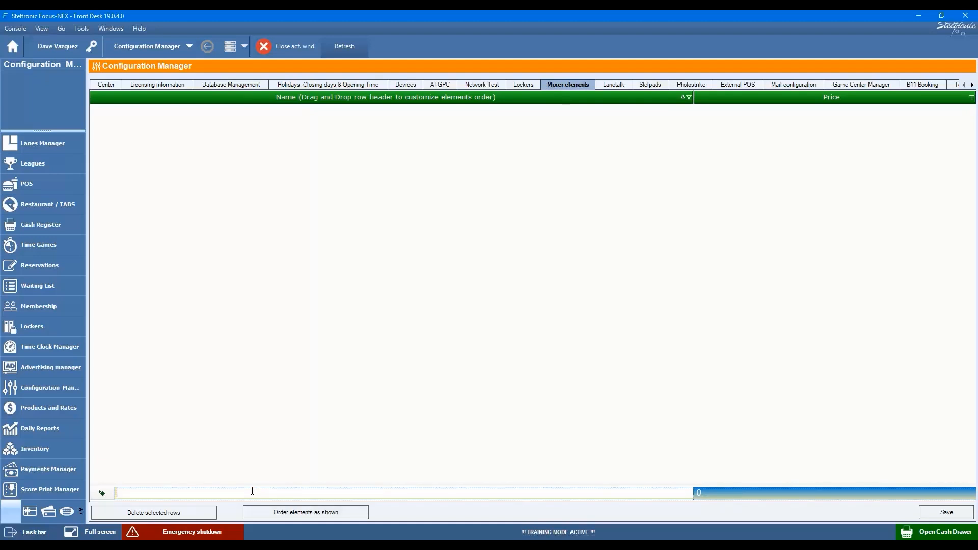
pyautogui.write('Cranberr')
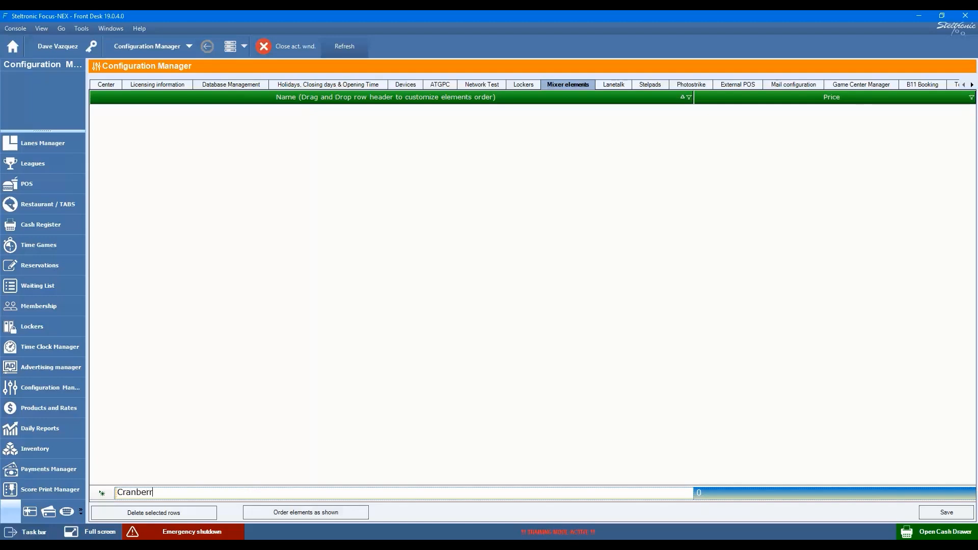
pyautogui.write('y Juice')
pyautogui.press('Tab')
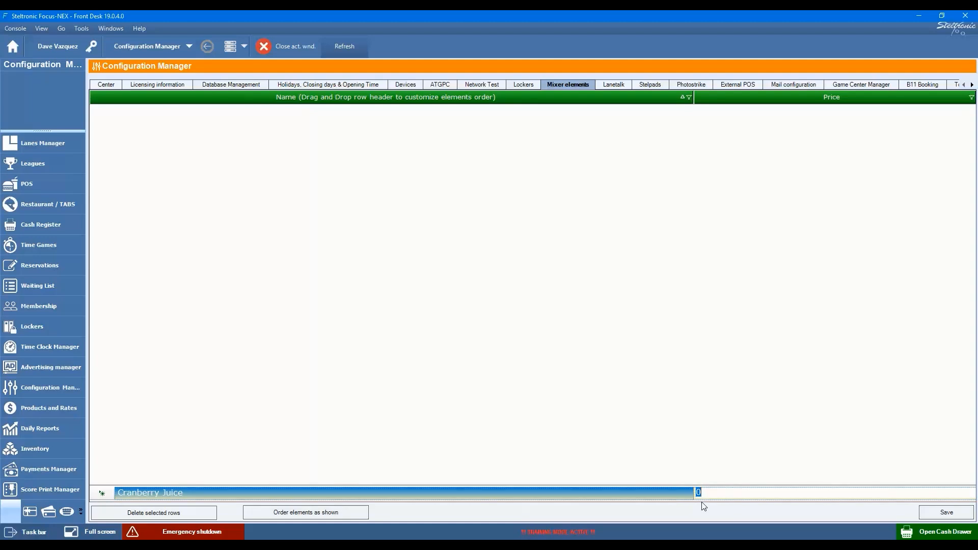
pyautogui.write('5')
pyautogui.press('BackSpace')
pyautogui.write('.50')
pyautogui.press('Return')
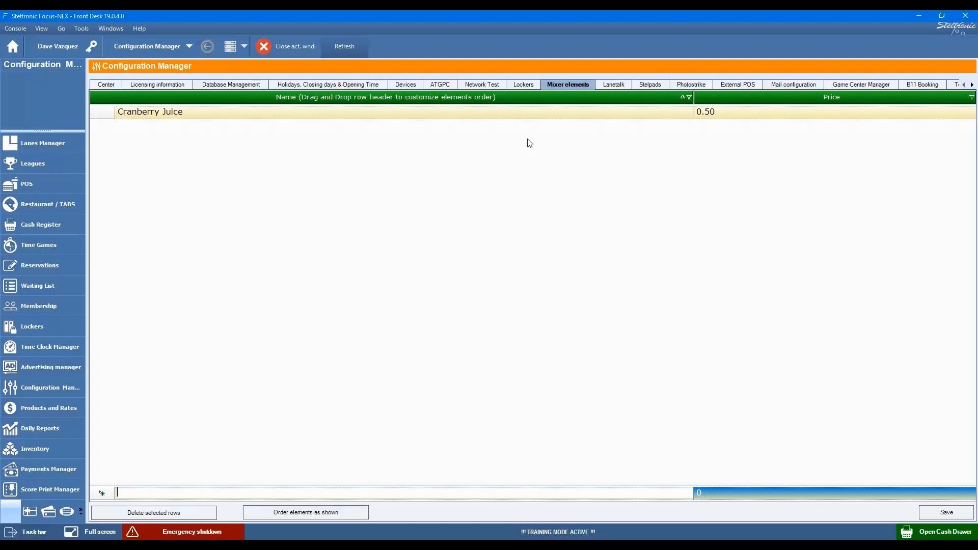
pyautogui.click(610, 85)
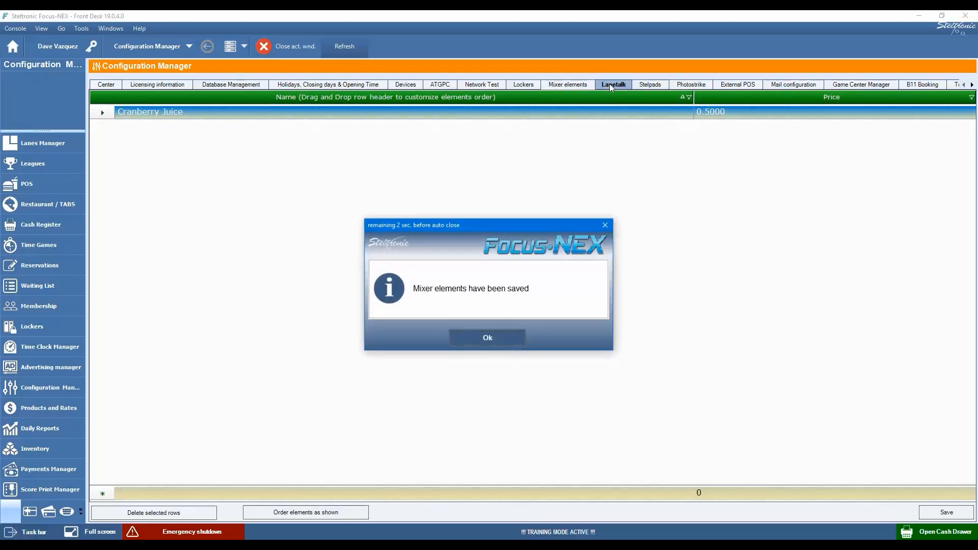
pyautogui.click(500, 338)
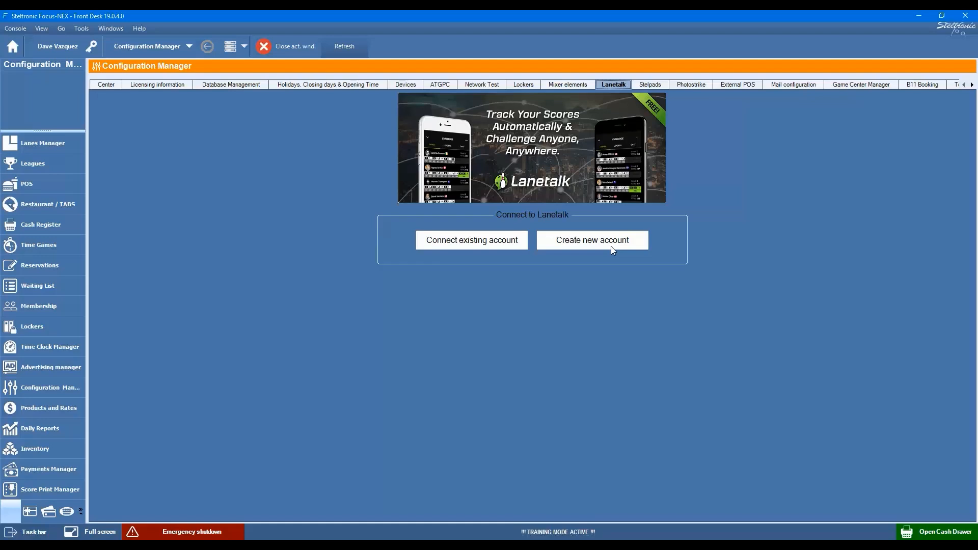
# Step: Review the Stelpads, Photostrike, External POS, mail and Game Center Manager settings
pyautogui.click(658, 87)
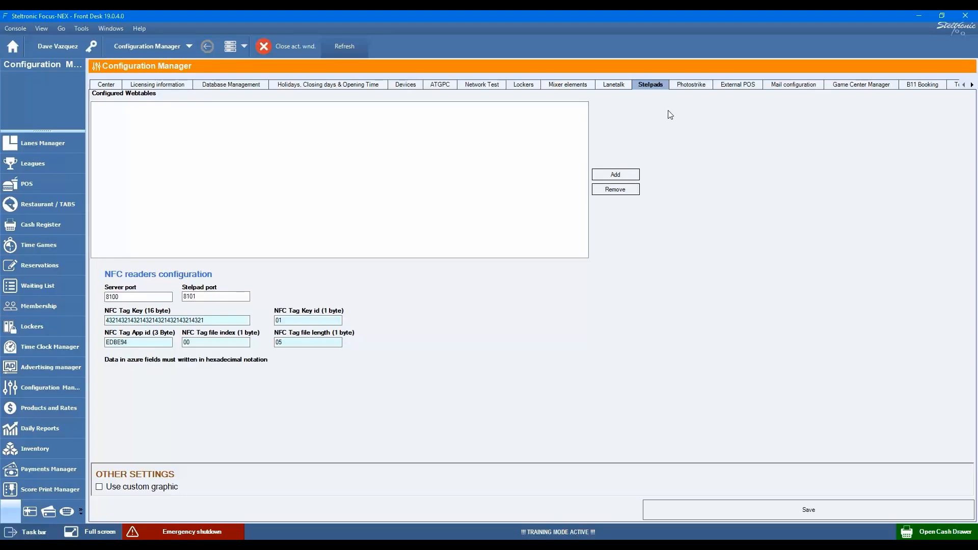
pyautogui.click(696, 87)
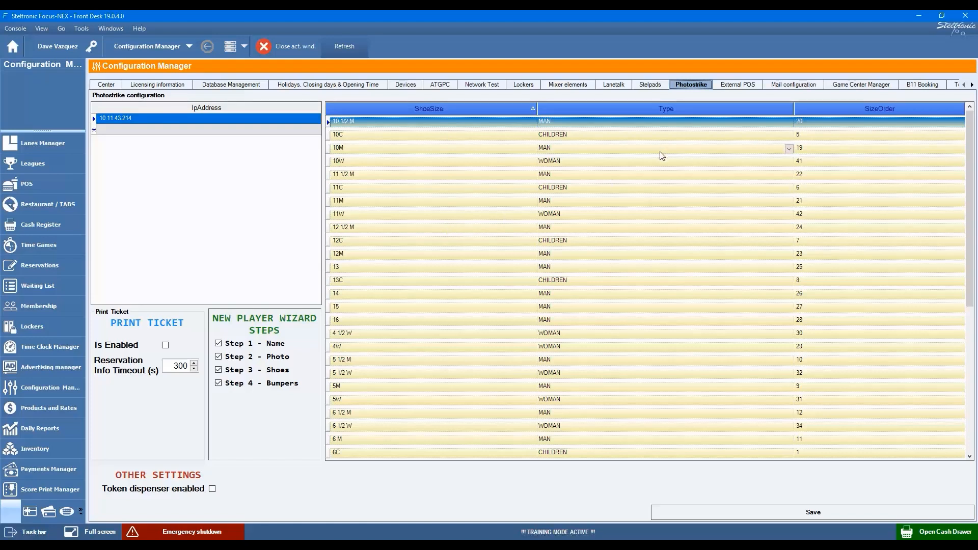
pyautogui.click(727, 87)
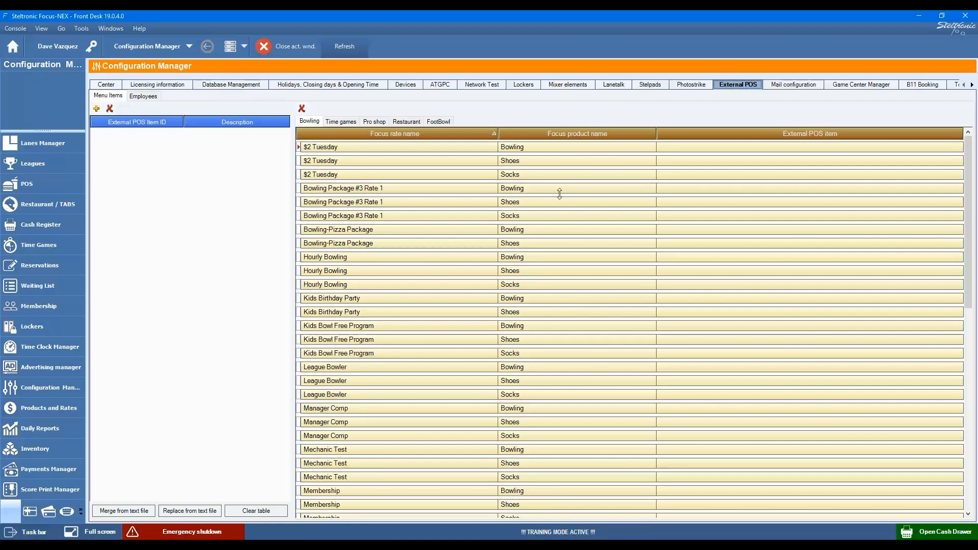
pyautogui.click(778, 86)
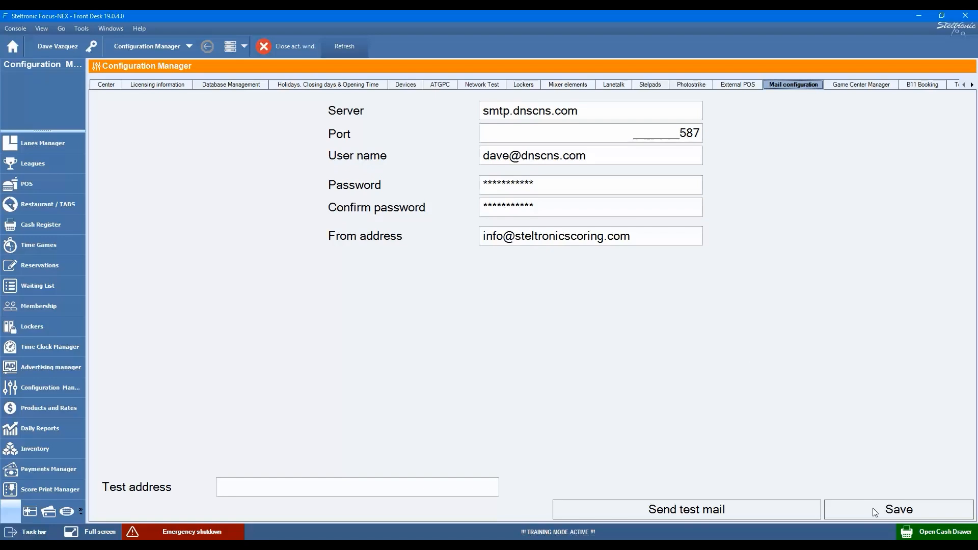
pyautogui.click(866, 89)
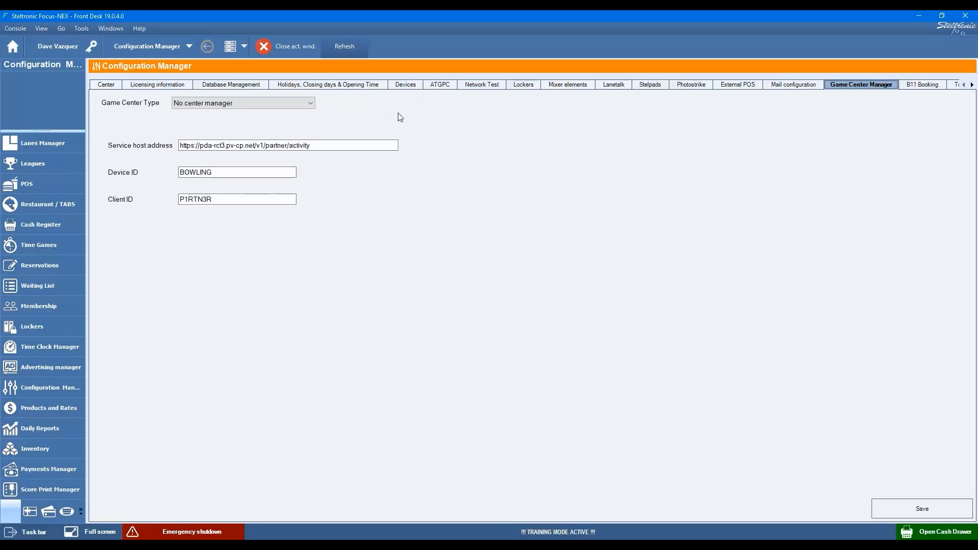
# Step: Review the B11 bowling booking types and add a new type named Birthday Party
pyautogui.click(916, 87)
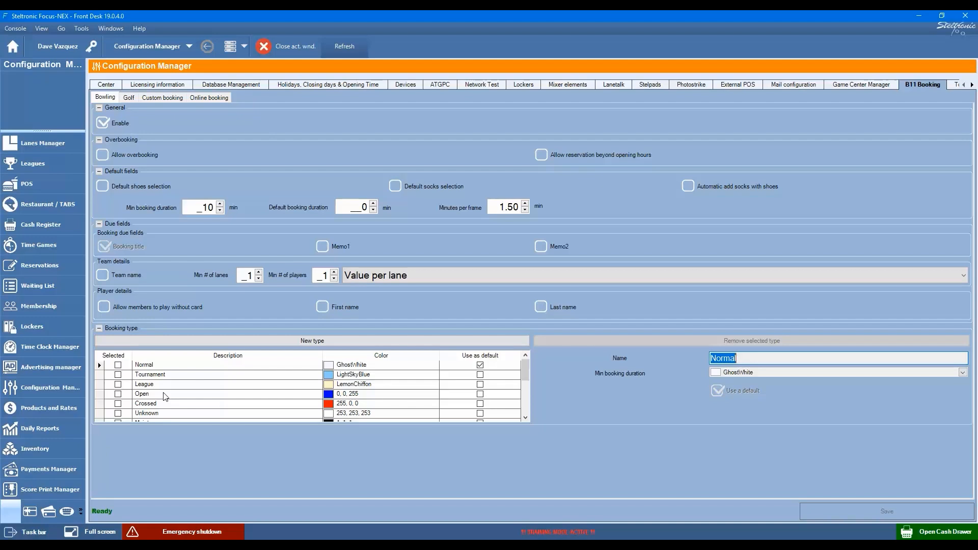
pyautogui.scroll(-1, 164, 397)
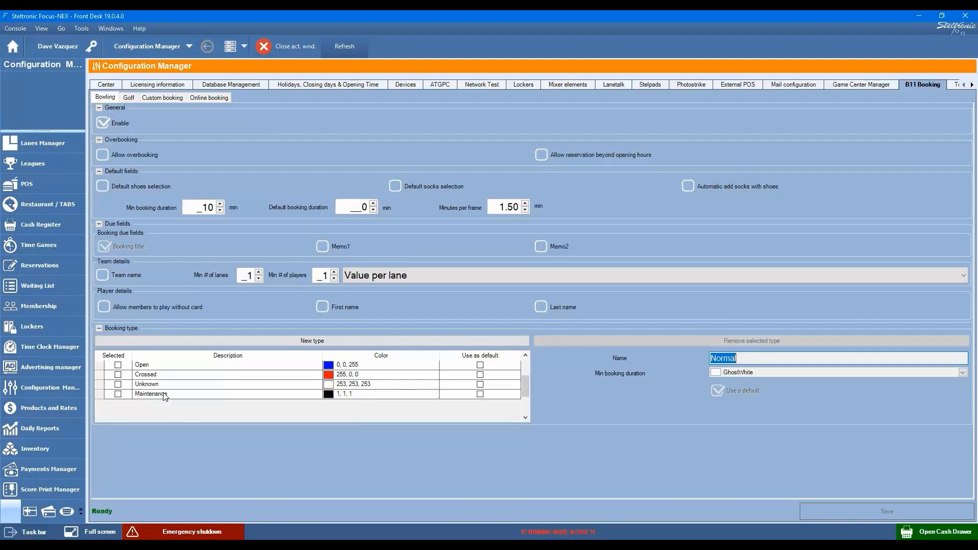
pyautogui.scroll(1, 169, 390)
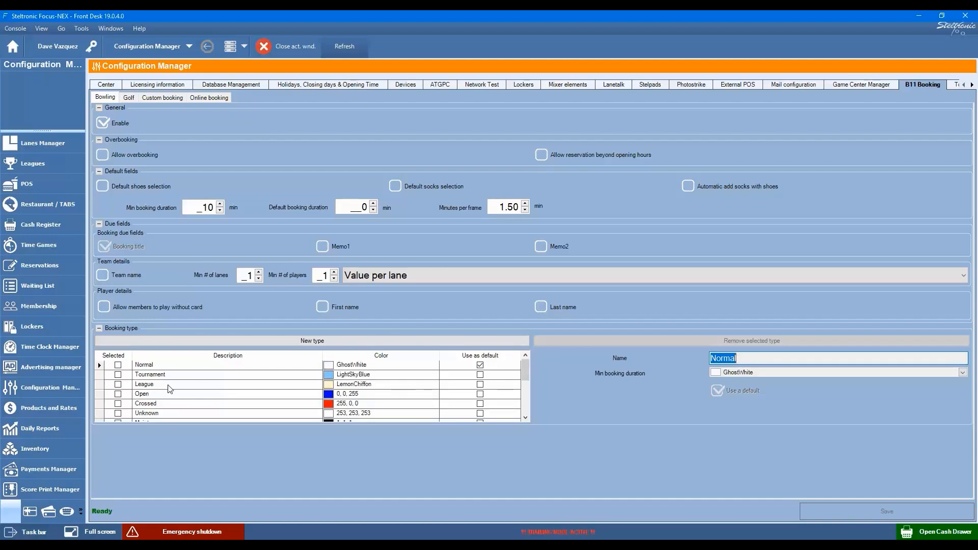
pyautogui.click(429, 341)
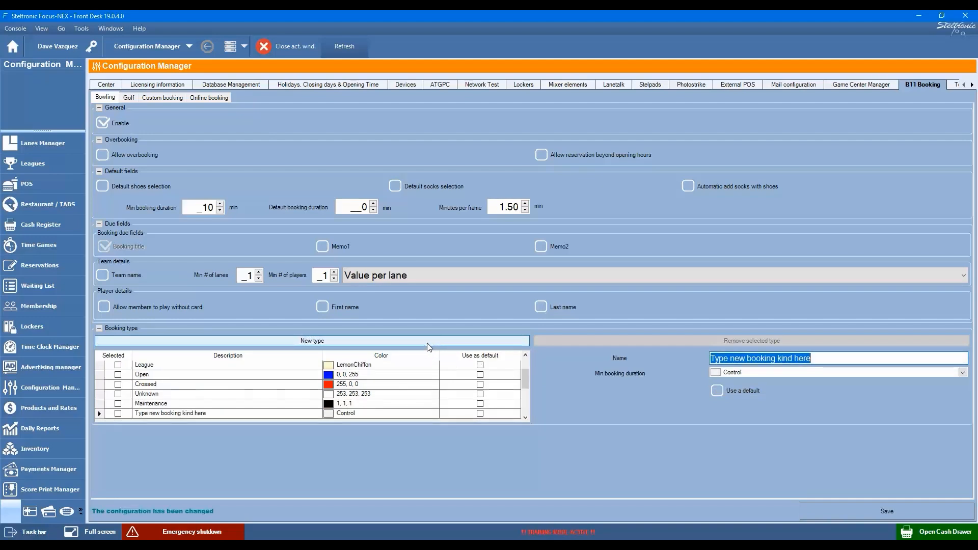
pyautogui.write('B')
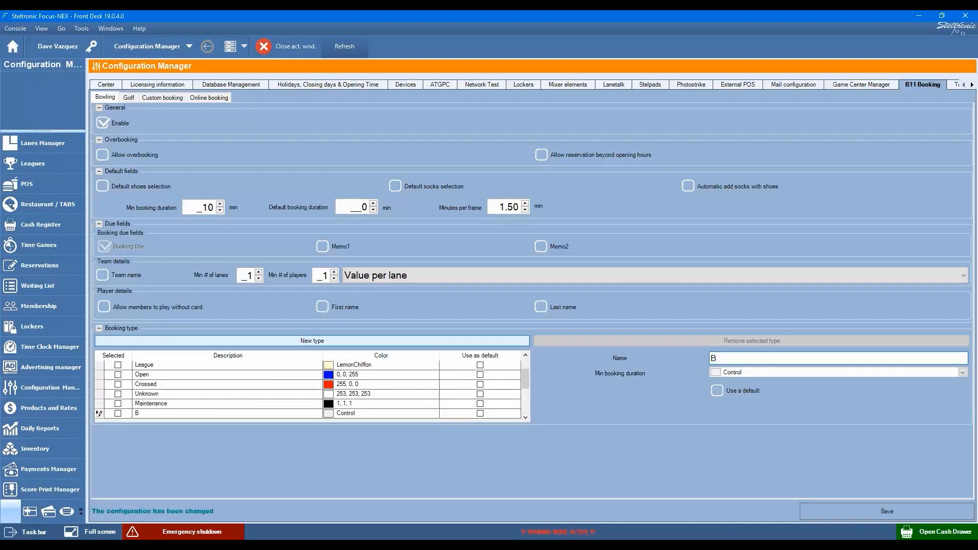
pyautogui.write('irthday Party')
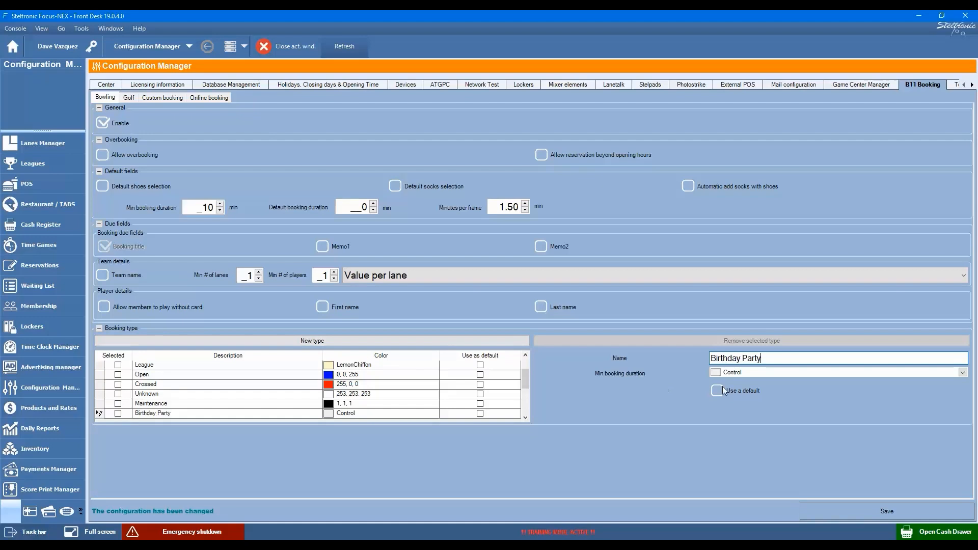
# Step: Set the Birthday Party booking type's color to the web color Yellow, make it the default, and save the booking configuration
pyautogui.click(736, 373)
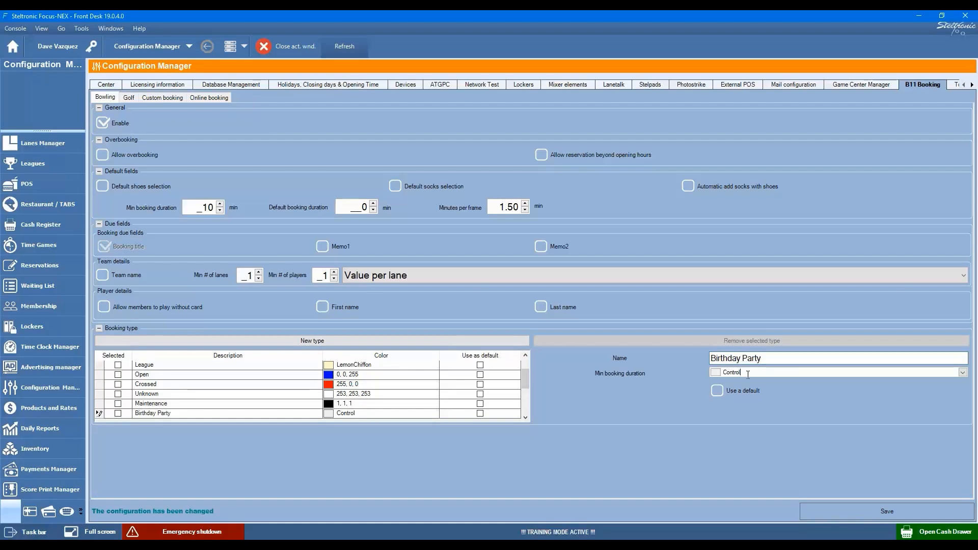
pyautogui.click(962, 373)
pyautogui.click(898, 389)
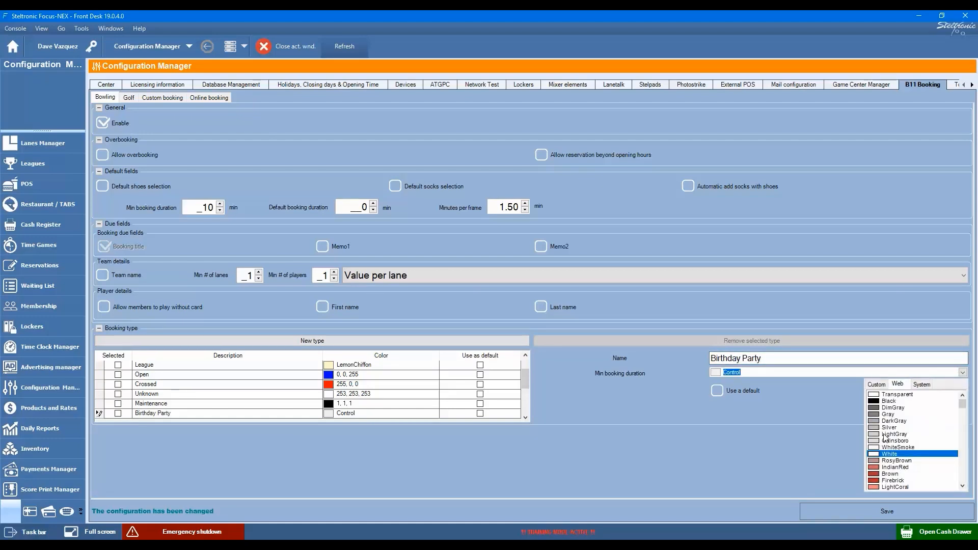
pyautogui.scroll(-9, 889, 429)
pyautogui.scroll(-5, 889, 429)
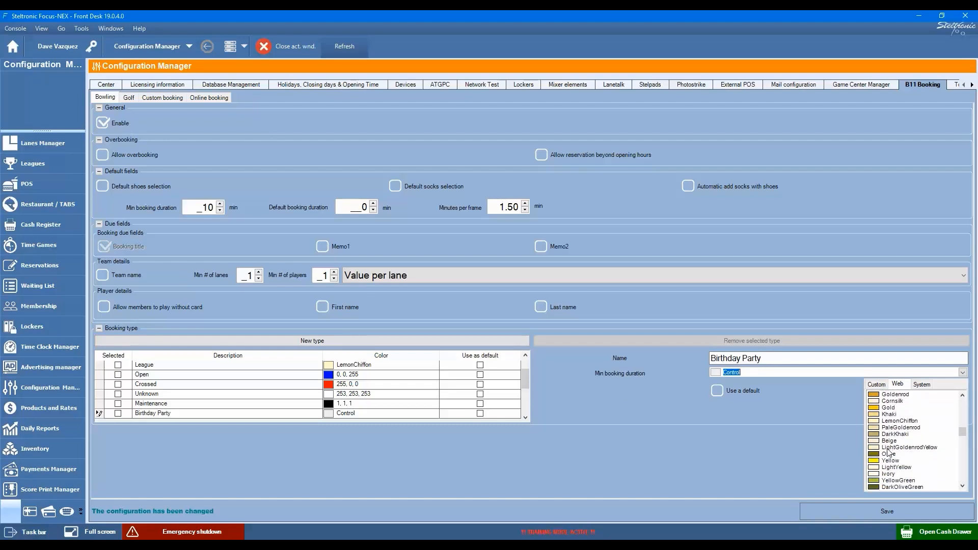
pyautogui.click(890, 464)
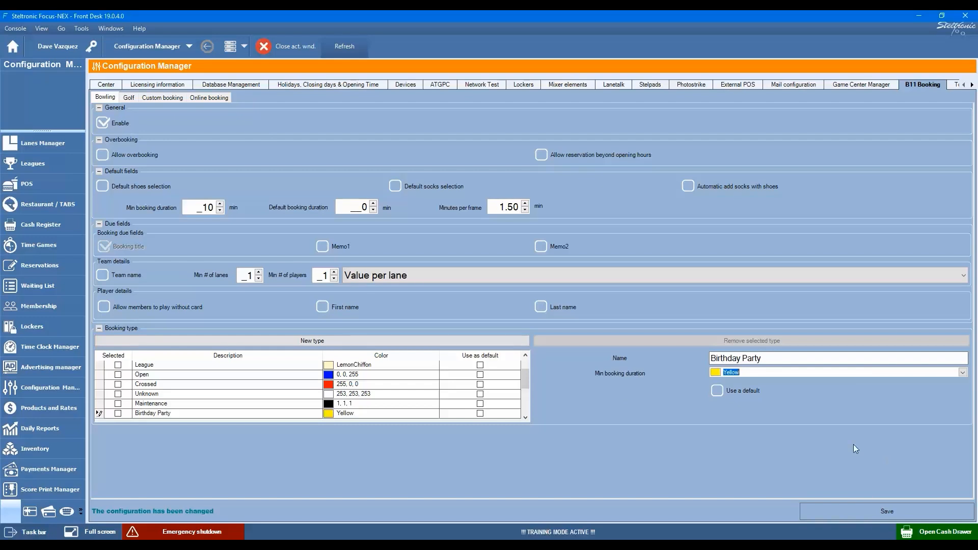
pyautogui.click(717, 391)
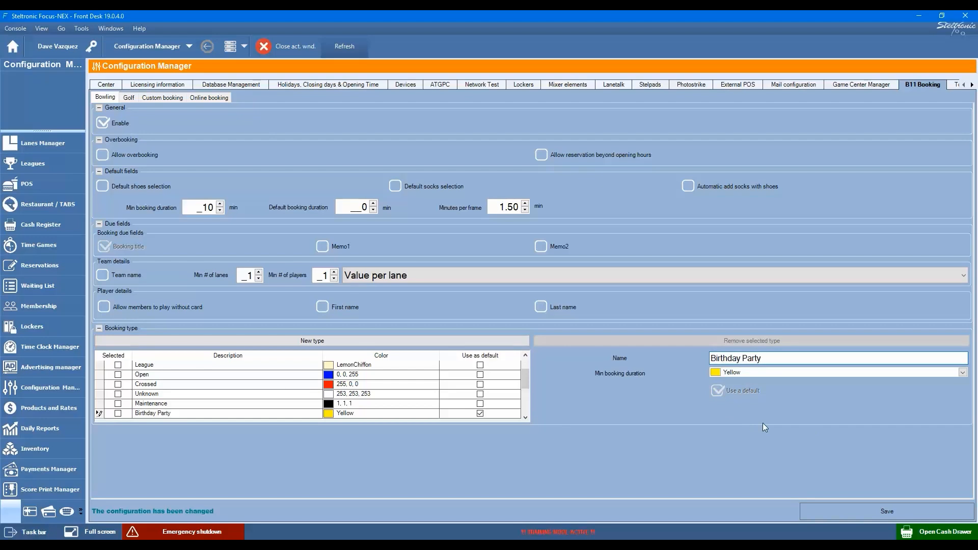
pyautogui.click(817, 506)
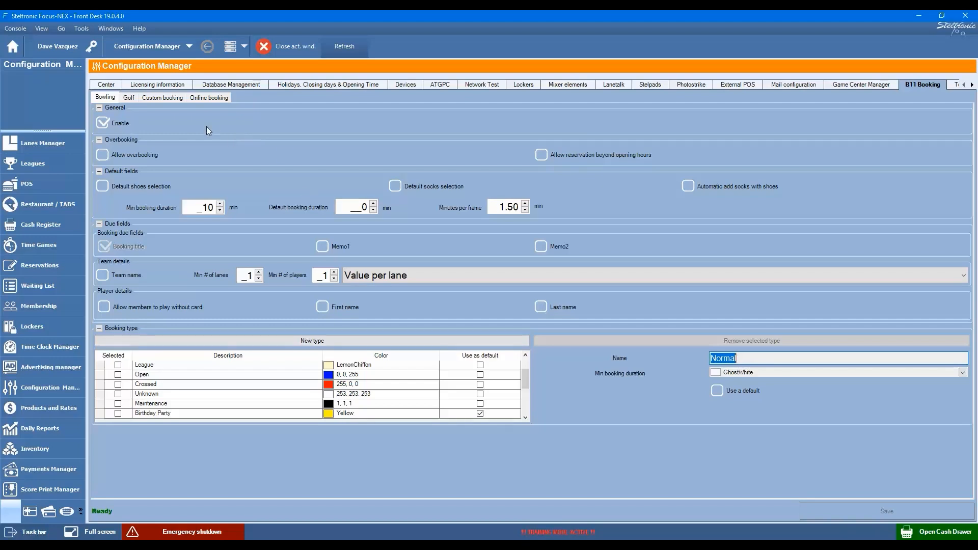
# Step: View the golf and custom booking settings of B11 Booking
pyautogui.click(132, 99)
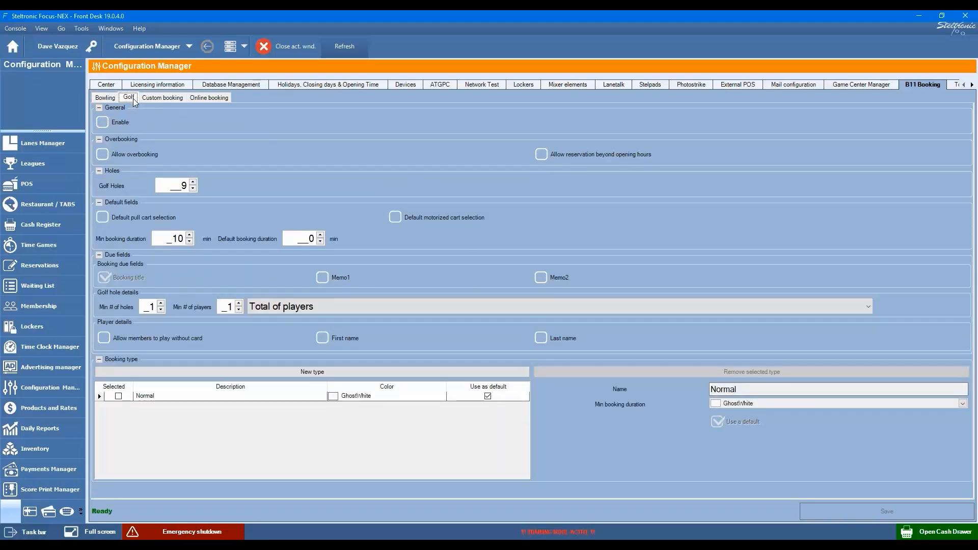
pyautogui.click(153, 98)
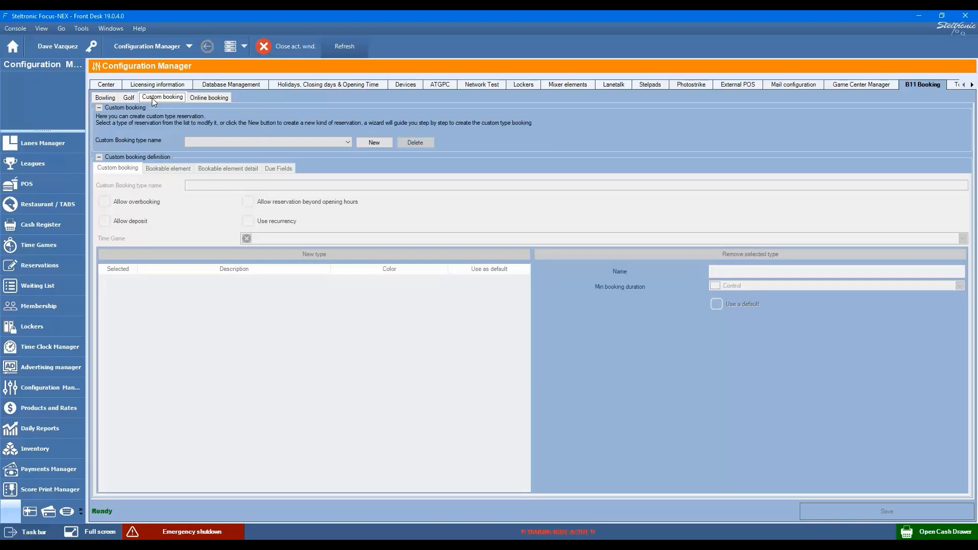
# Step: Review the online package settings and the lanes available for online booking in B11 Booking
pyautogui.click(219, 98)
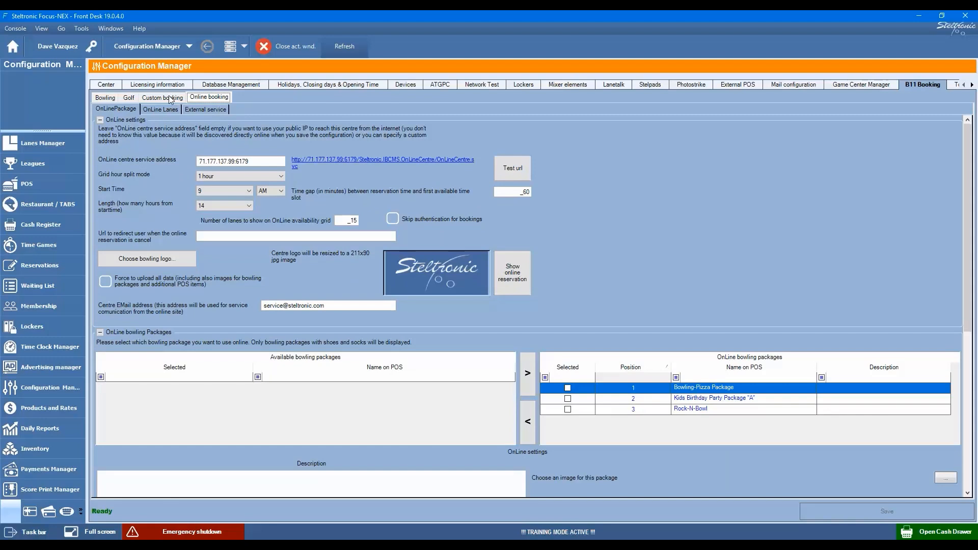
pyautogui.click(168, 98)
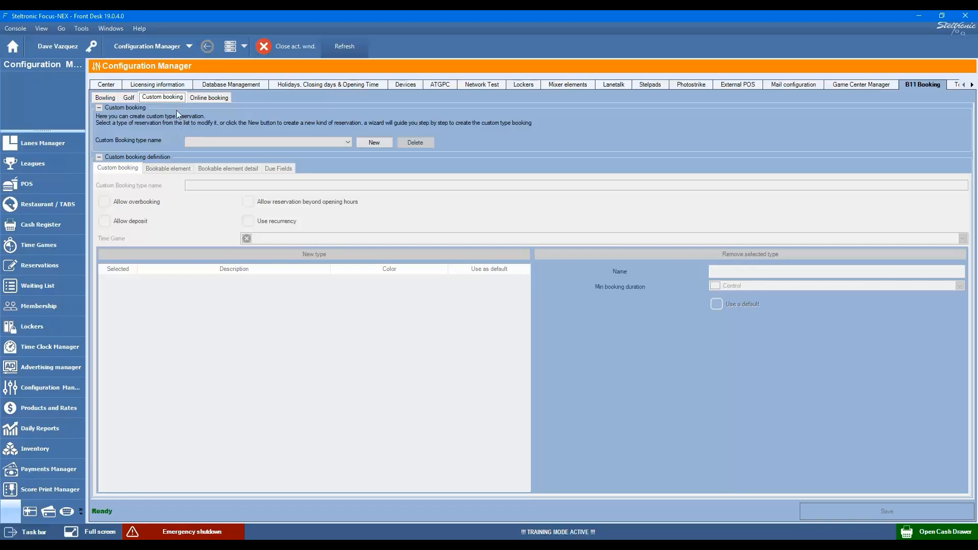
pyautogui.click(209, 97)
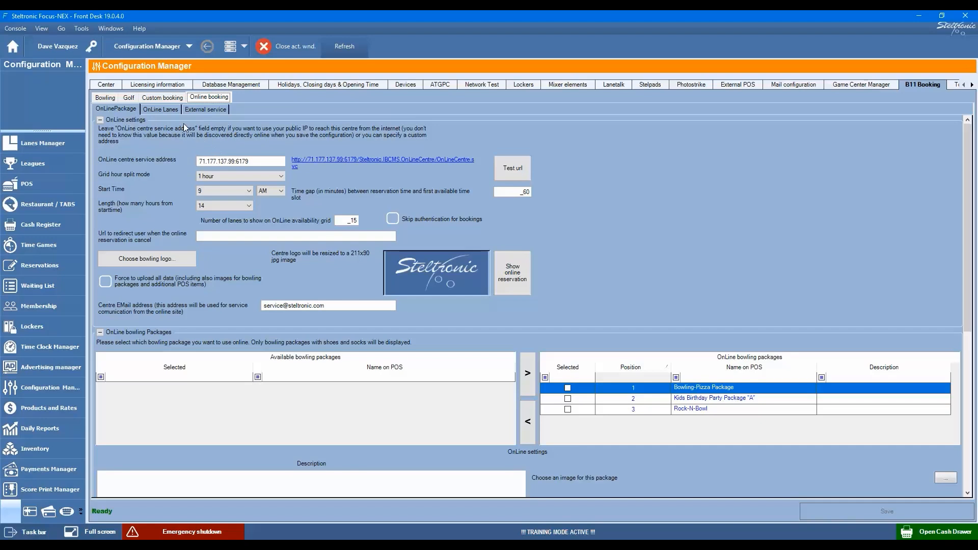
pyautogui.click(151, 110)
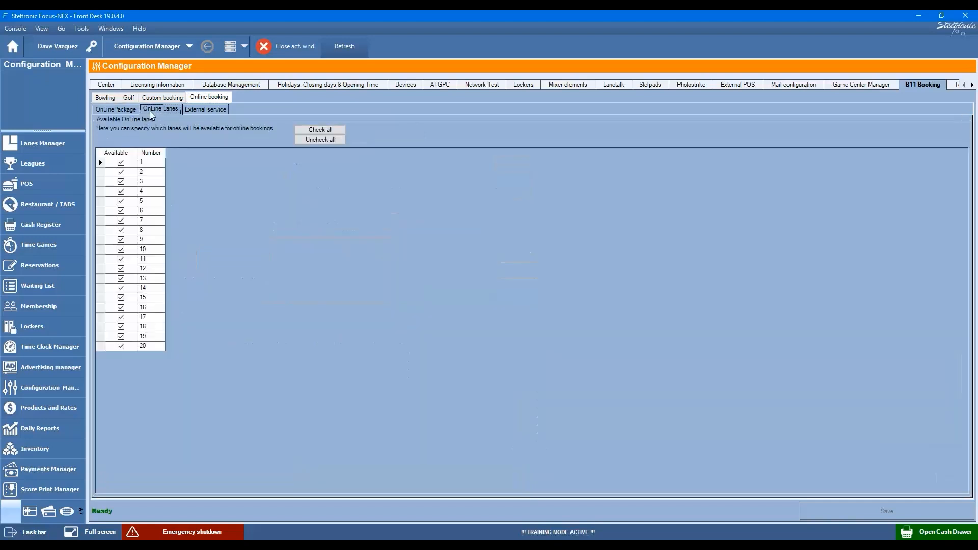
pyautogui.click(202, 111)
# Step: Make lanes 11 through 20 unavailable for online bookings
pyautogui.click(121, 258)
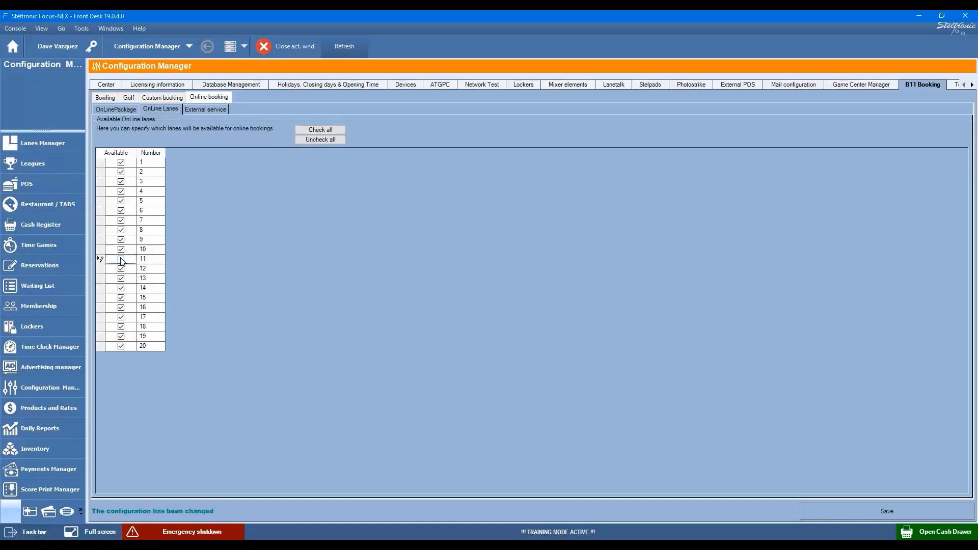
pyautogui.click(121, 268)
pyautogui.click(121, 278)
pyautogui.click(121, 287)
pyautogui.click(121, 297)
pyautogui.click(121, 307)
pyautogui.click(122, 317)
pyautogui.click(121, 327)
pyautogui.click(121, 337)
pyautogui.click(121, 346)
# Step: Review the external service settings for online booking and the external services that can be chosen
pyautogui.click(207, 110)
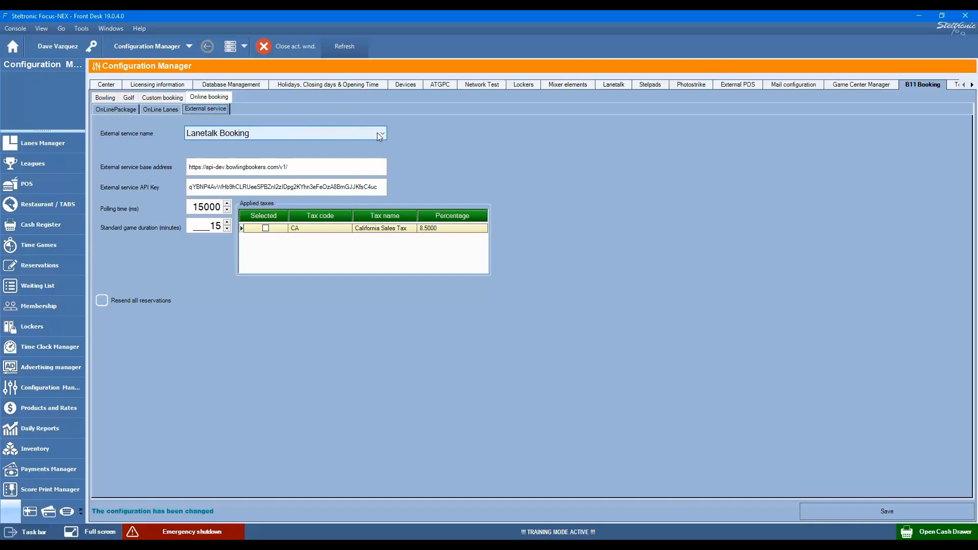
pyautogui.click(292, 135)
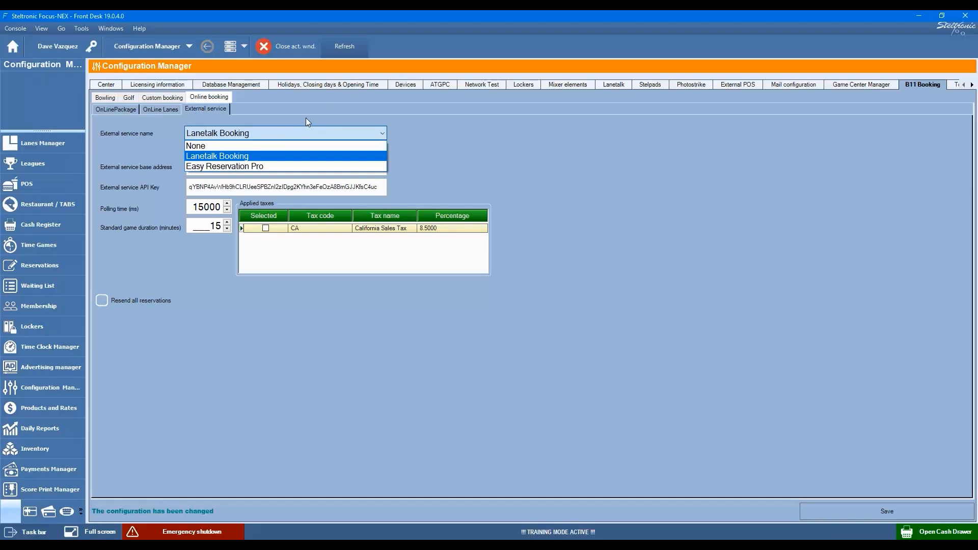
pyautogui.click(305, 118)
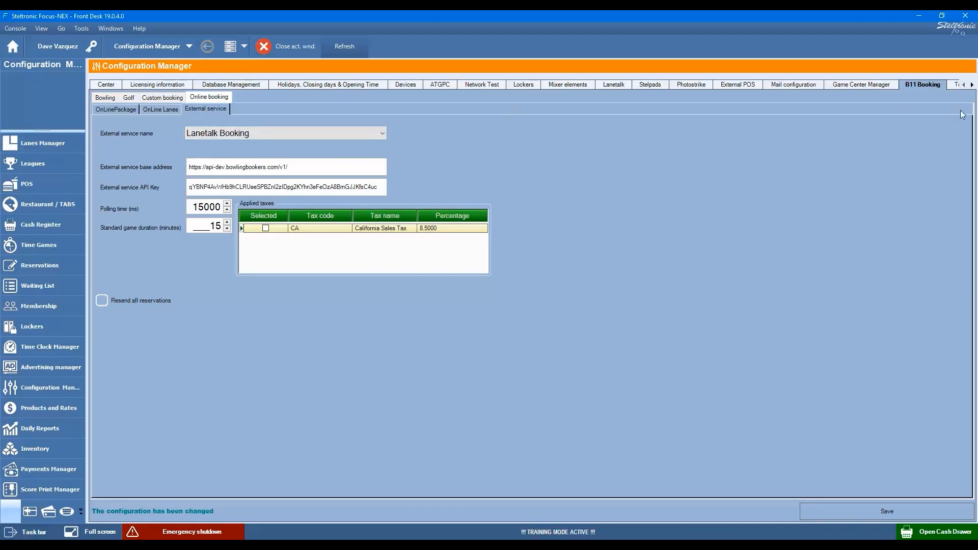
# Step: Review the Tournaments import settings with their automation time units, and the Gift Card receipt and time template settings
pyautogui.click(972, 85)
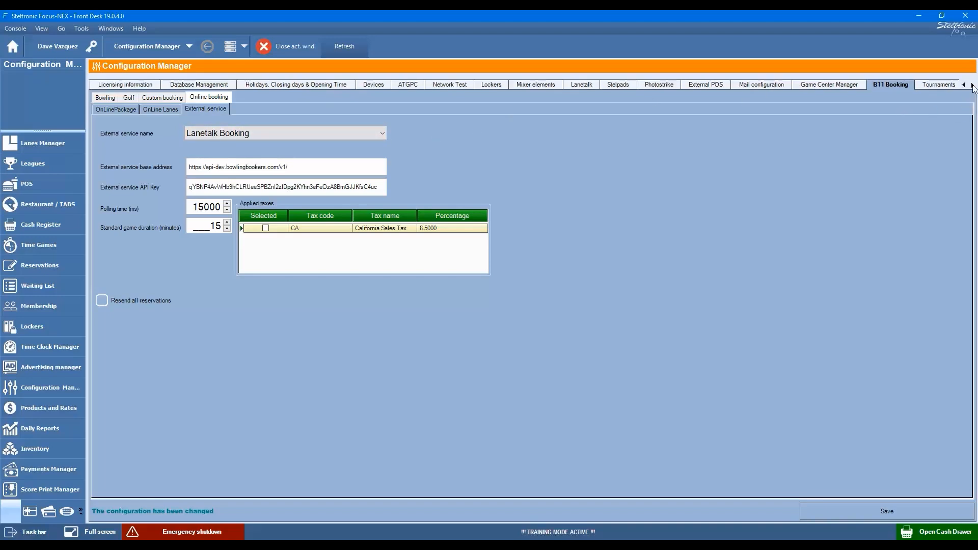
pyautogui.click(972, 85)
pyautogui.click(972, 85)
pyautogui.click(972, 85)
pyautogui.click(972, 85)
pyautogui.click(972, 85)
pyautogui.click(972, 85)
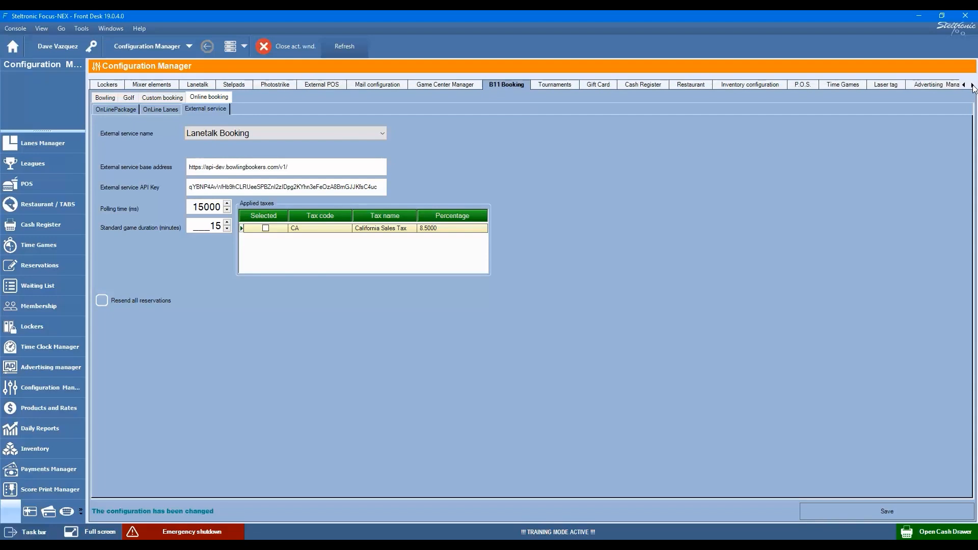
pyautogui.click(972, 85)
pyautogui.click(972, 85)
pyautogui.click(972, 85)
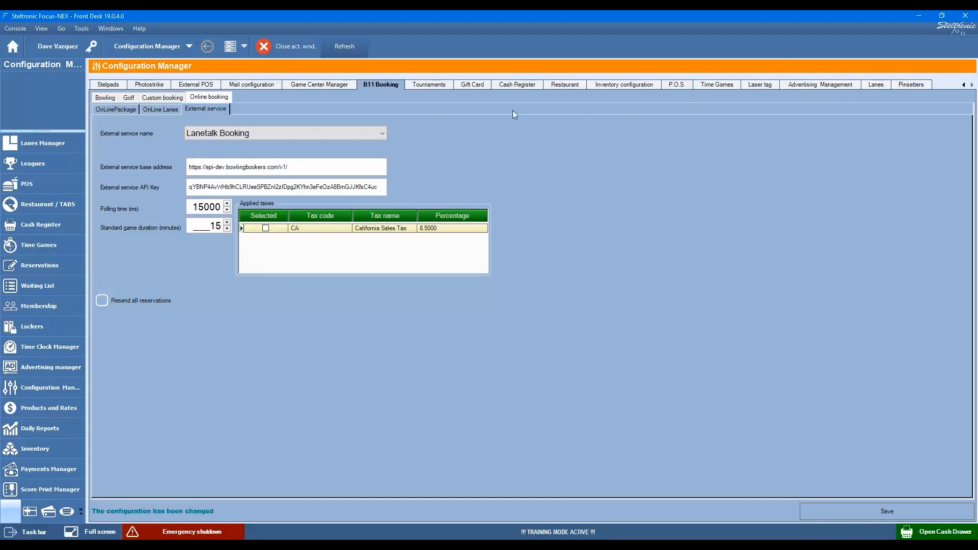
pyautogui.click(440, 86)
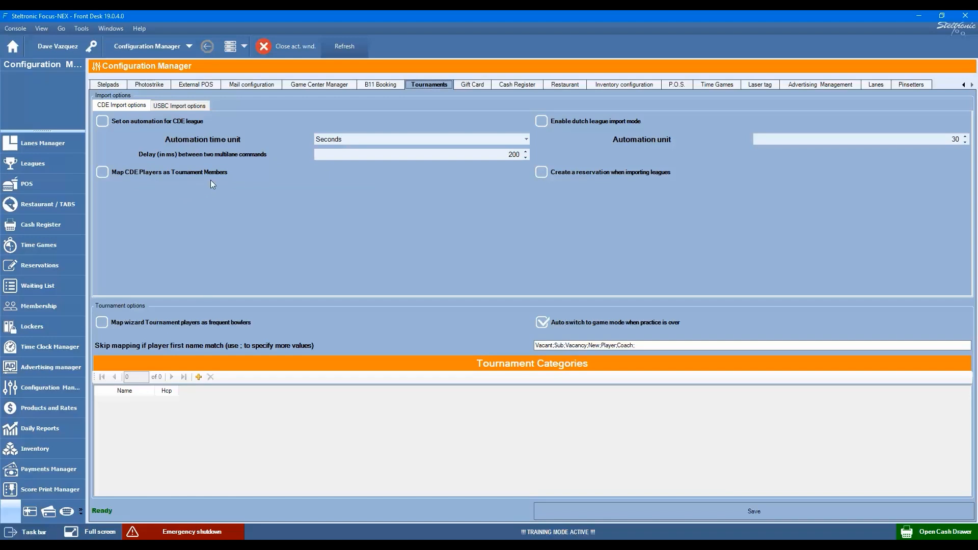
pyautogui.click(263, 152)
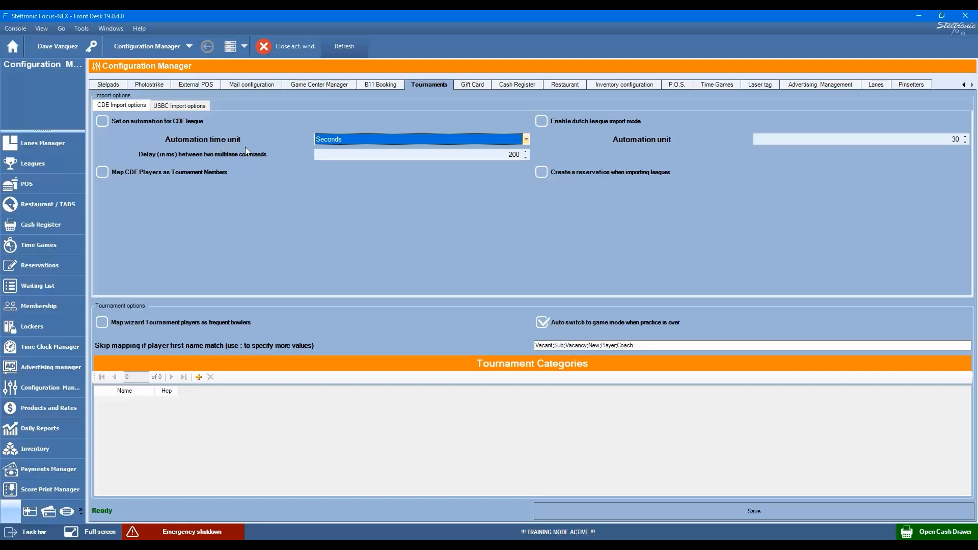
pyautogui.click(525, 138)
pyautogui.click(525, 139)
pyautogui.click(568, 329)
pyautogui.click(479, 83)
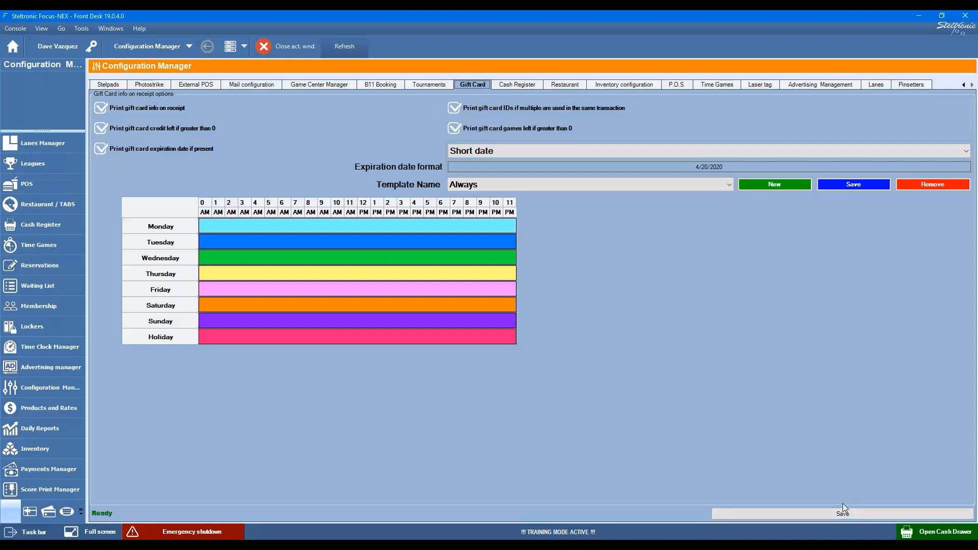
# Step: Set Print Sale Receipt to Never for the IBCMS cash register and save the configuration
pyautogui.click(528, 90)
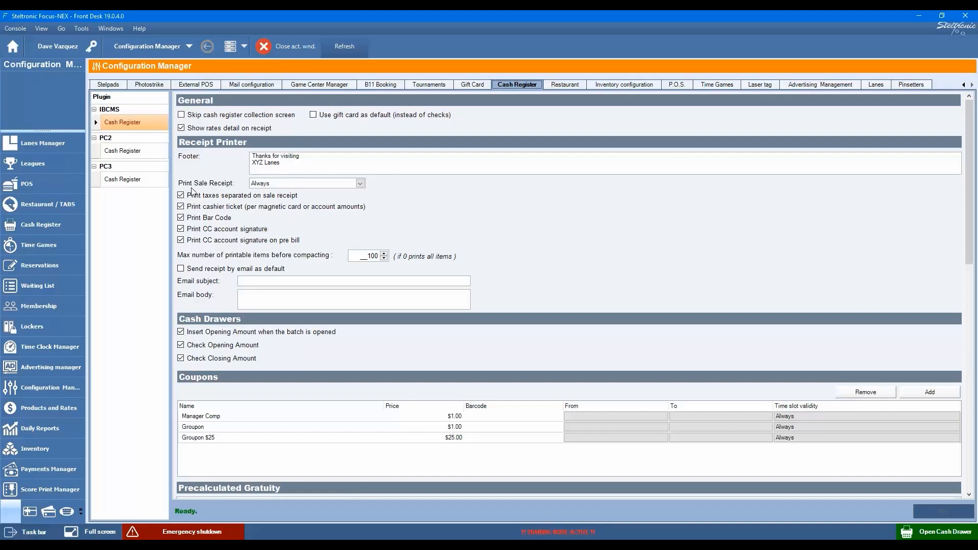
pyautogui.click(360, 184)
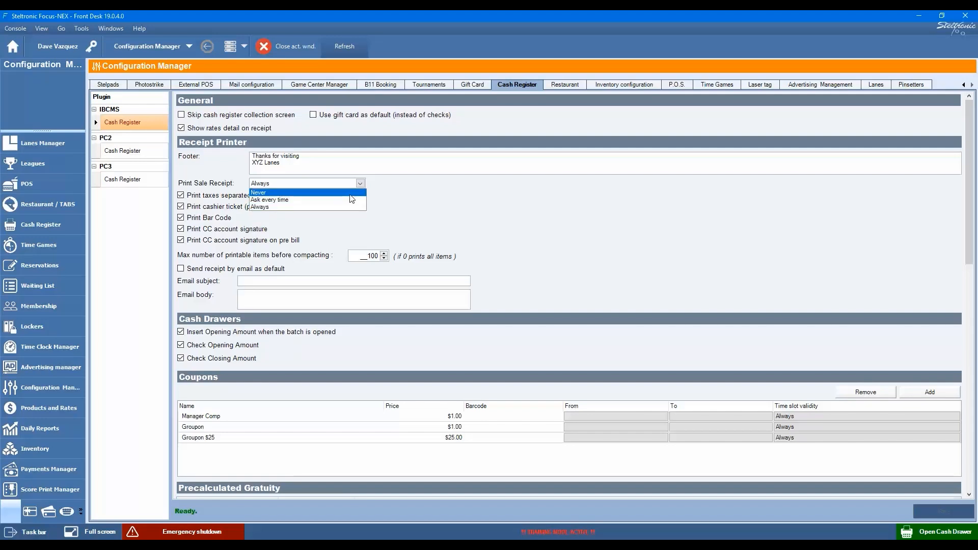
pyautogui.click(350, 193)
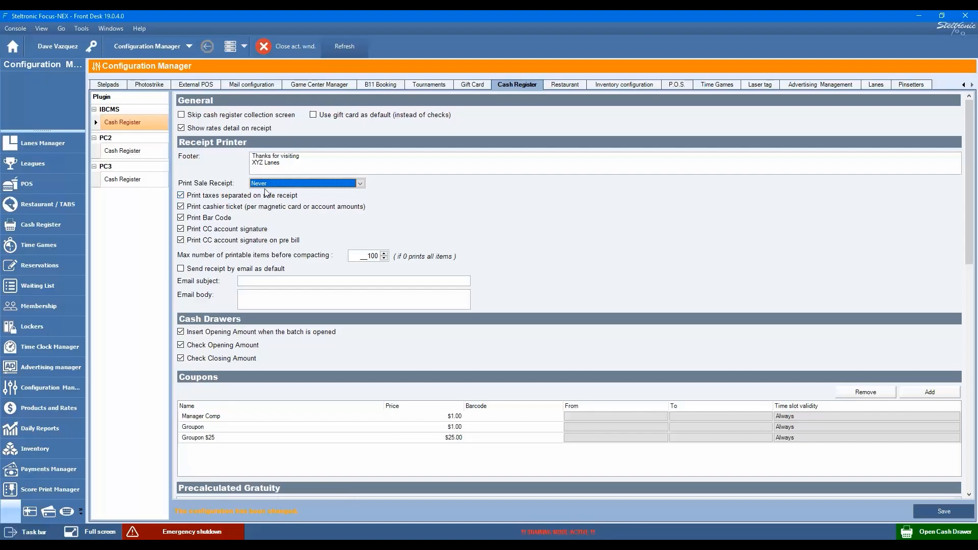
pyautogui.click(948, 512)
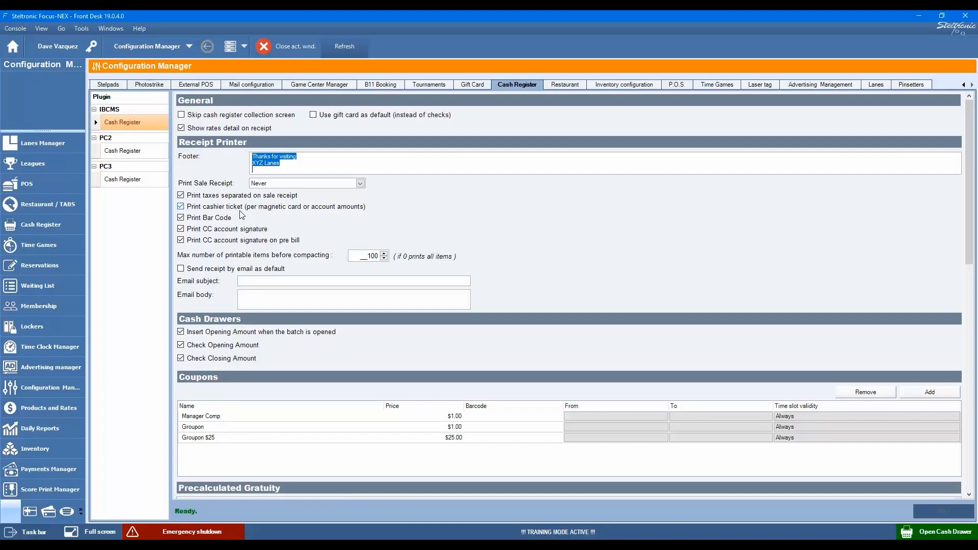
# Step: Turn off bar code printing and the CC account signature on the pre bill for the IBCMS cash register
pyautogui.click(181, 218)
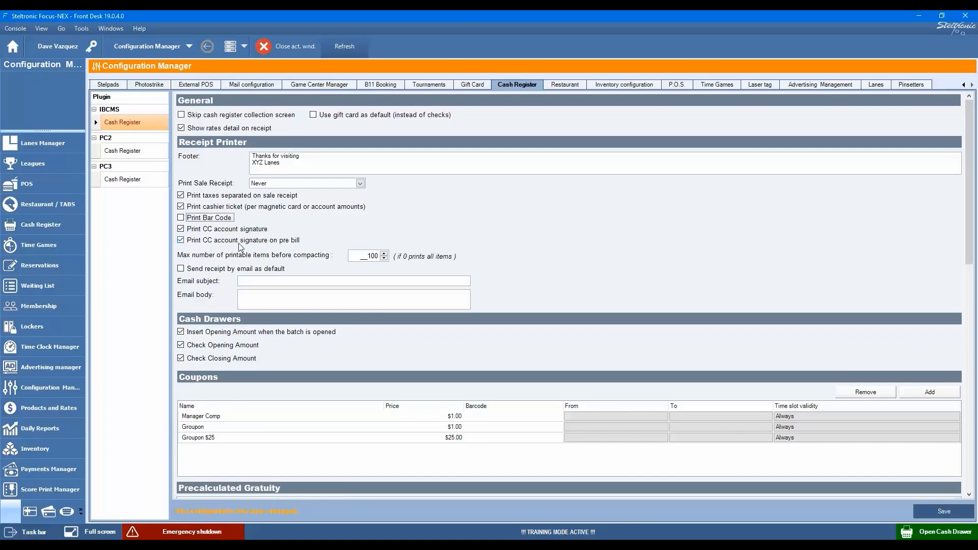
pyautogui.click(181, 241)
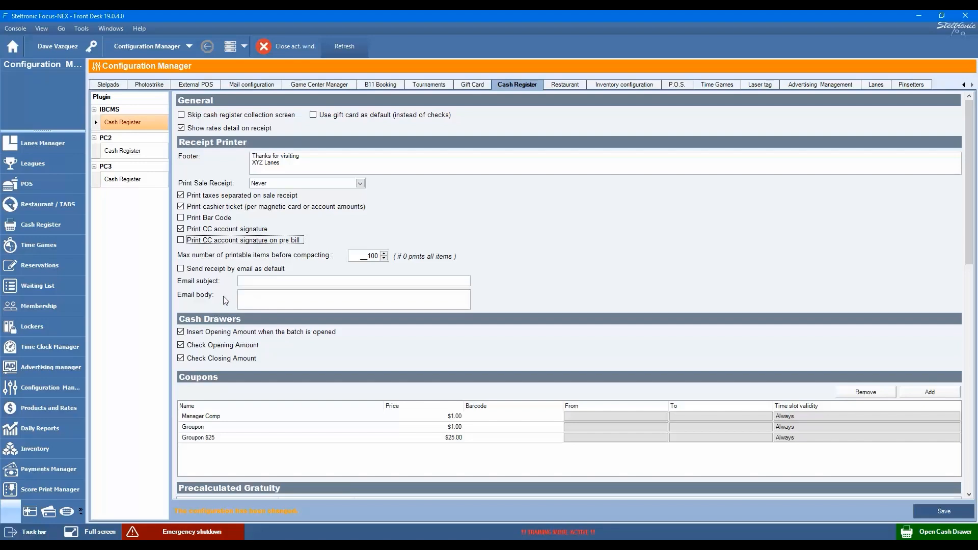
# Step: View the validity dates and time slots of the Manager Comp coupon, leaving without saving
pyautogui.scroll(-2, 223, 301)
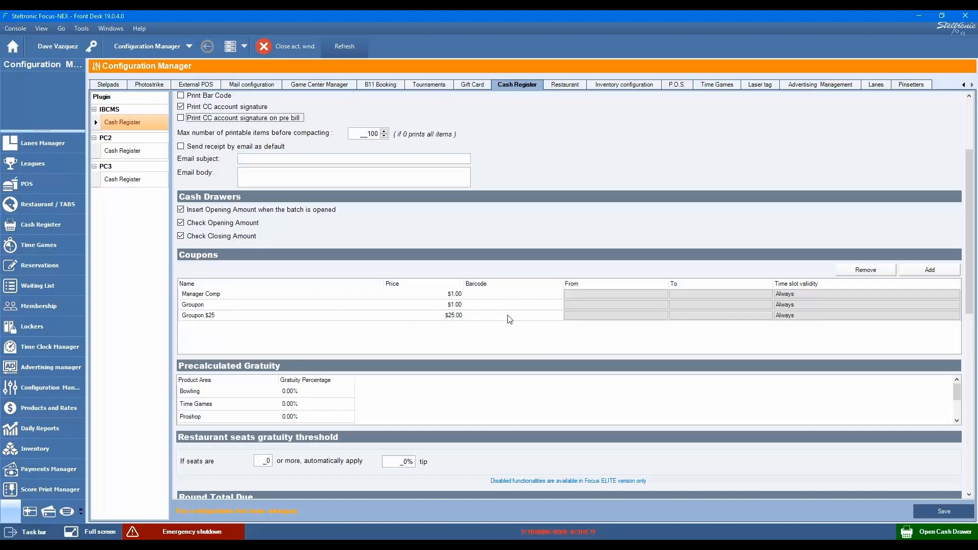
pyautogui.click(602, 295)
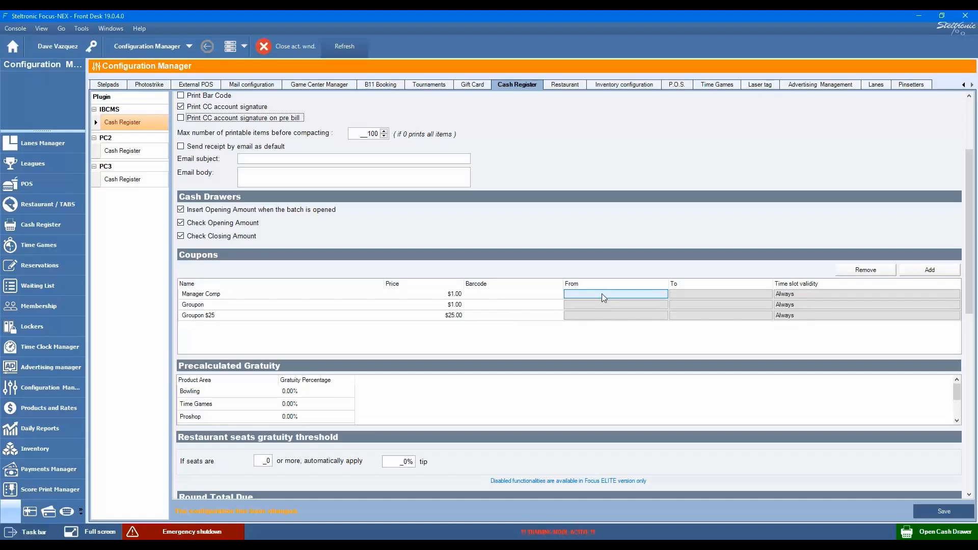
pyautogui.click(601, 294)
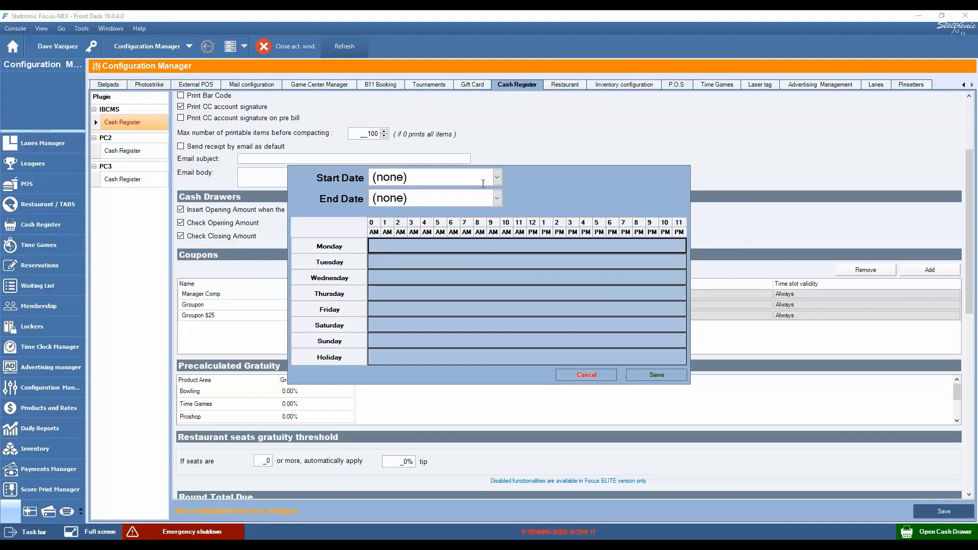
pyautogui.click(599, 373)
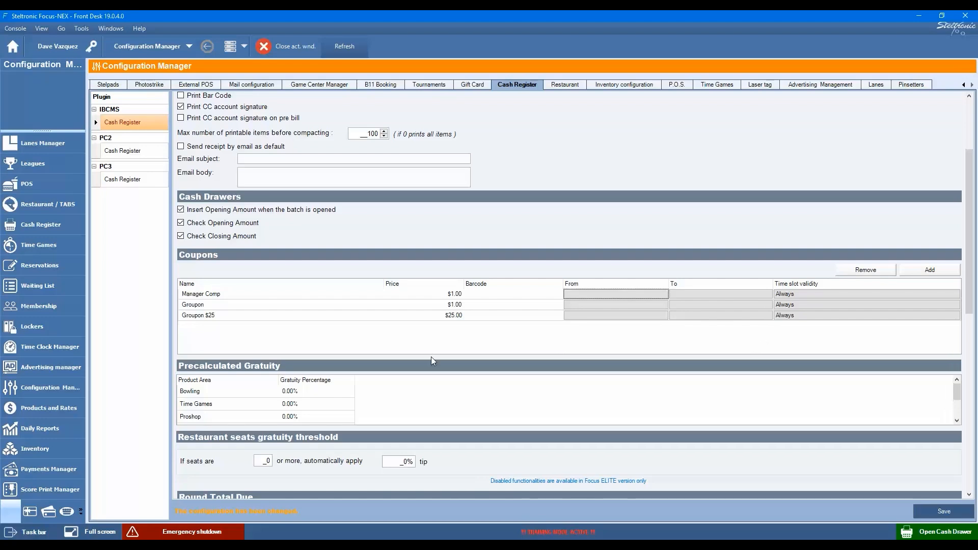
# Step: Review the cash register's precalculated gratuity, restaurant seats gratuity threshold and total due rounding types
pyautogui.scroll(-1, 433, 354)
pyautogui.scroll(-1, 443, 323)
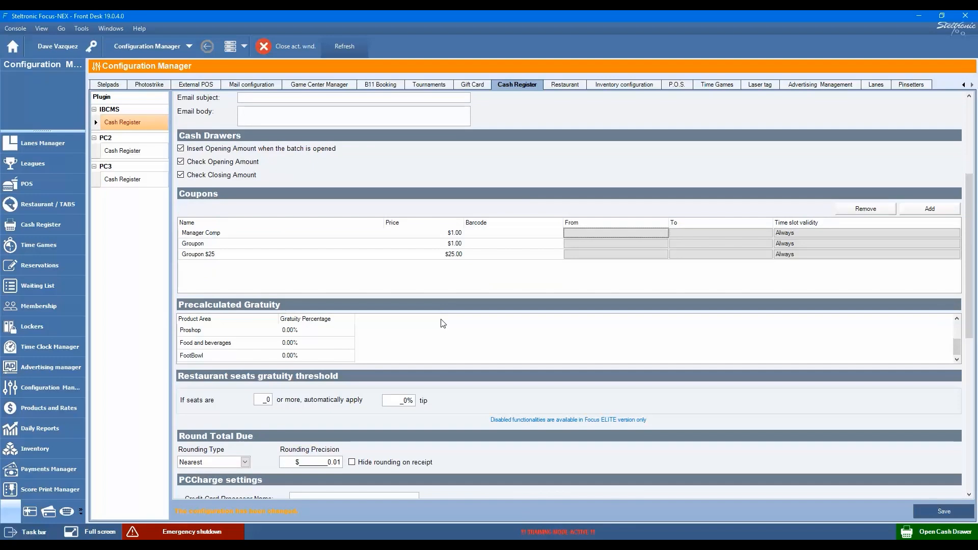
pyautogui.scroll(1, 373, 344)
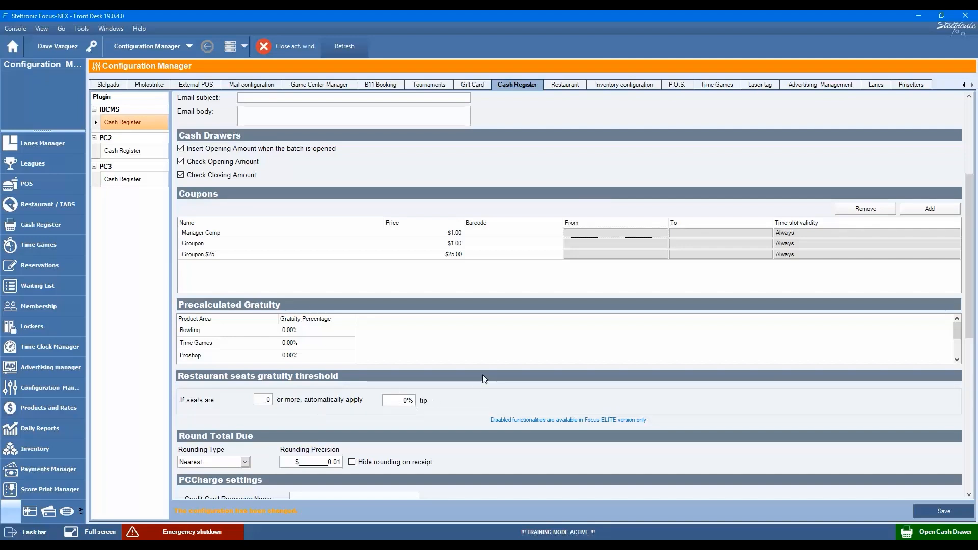
pyautogui.scroll(-1, 483, 377)
pyautogui.scroll(-1, 483, 377)
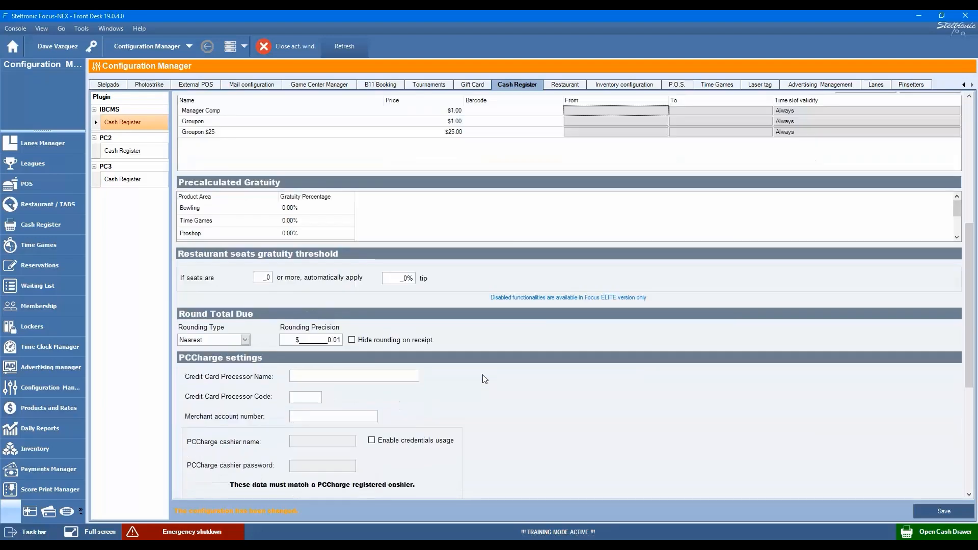
pyautogui.scroll(-1, 484, 378)
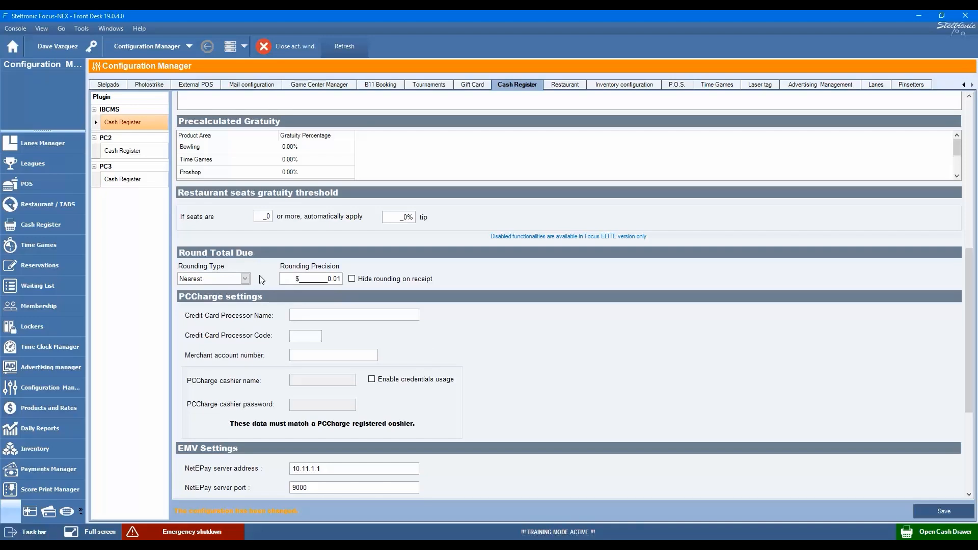
pyautogui.click(245, 279)
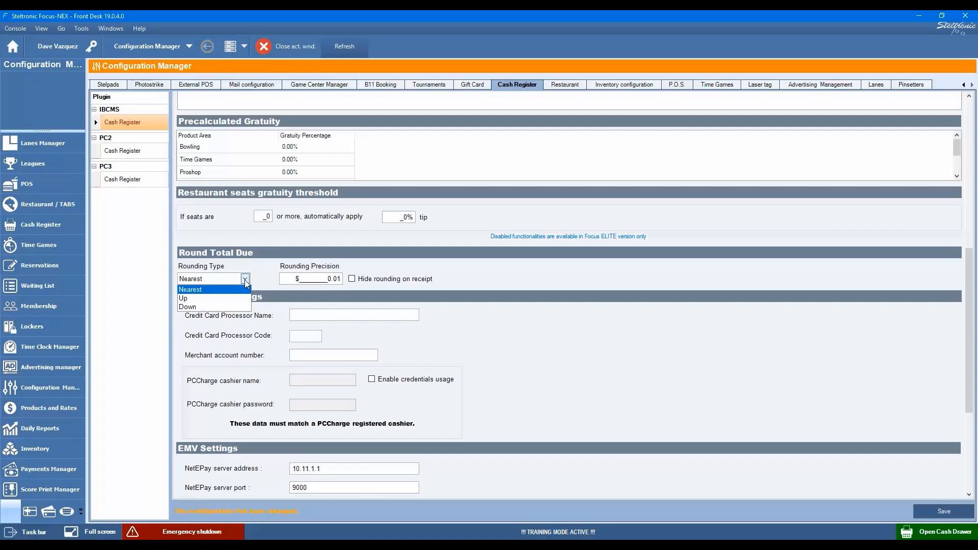
pyautogui.click(245, 279)
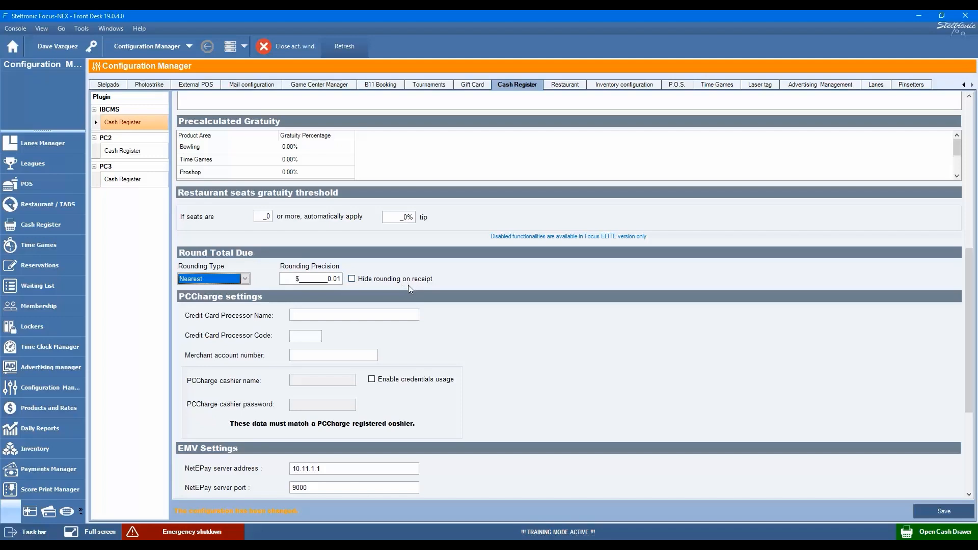
# Step: Review the IBCMS cash register's PCCharge, EMV and External POS settings, including the available external POS choices
pyautogui.scroll(-1, 261, 321)
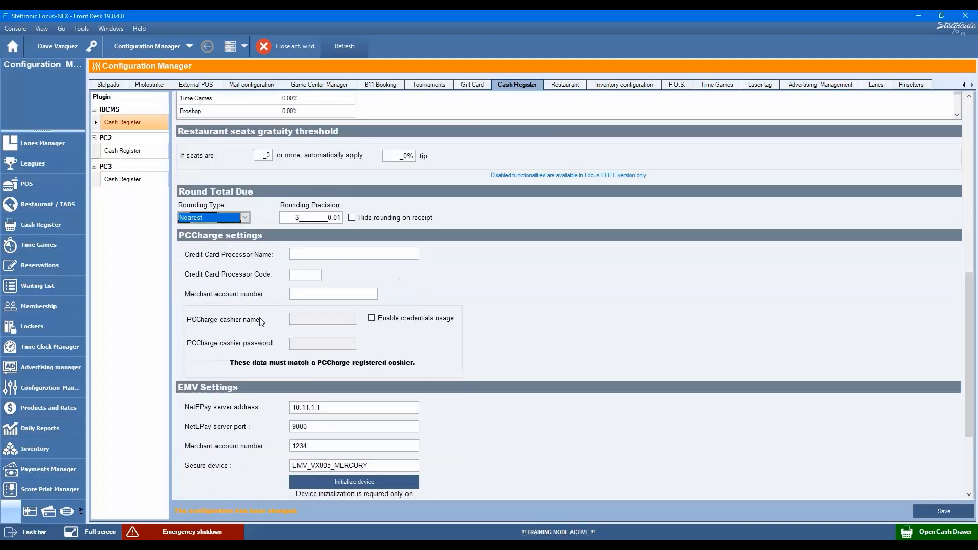
pyautogui.scroll(-1, 270, 264)
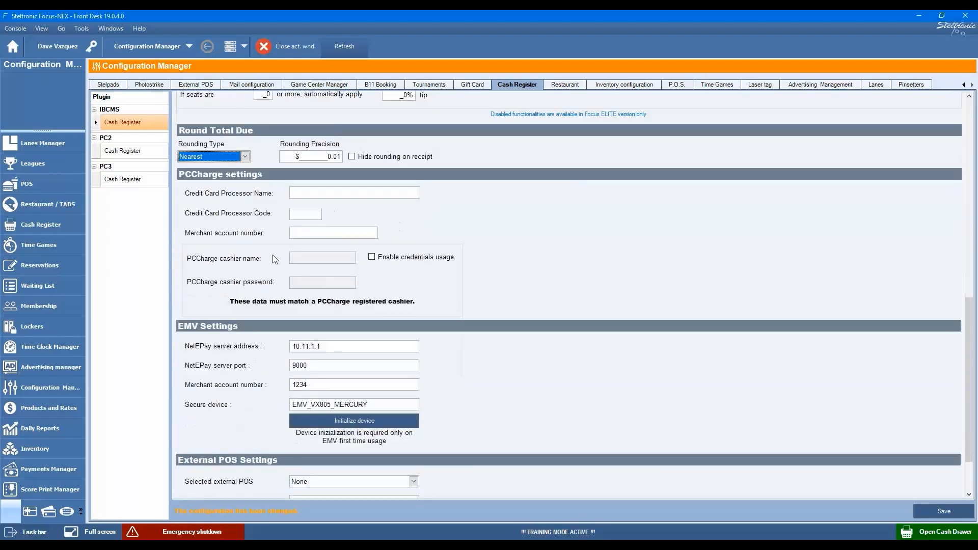
pyautogui.scroll(-1, 275, 260)
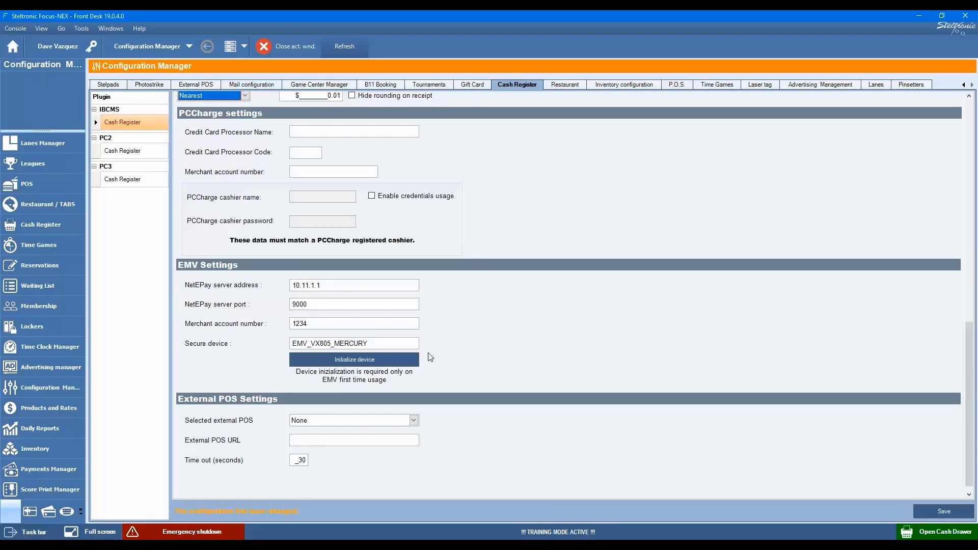
pyautogui.scroll(-1, 430, 357)
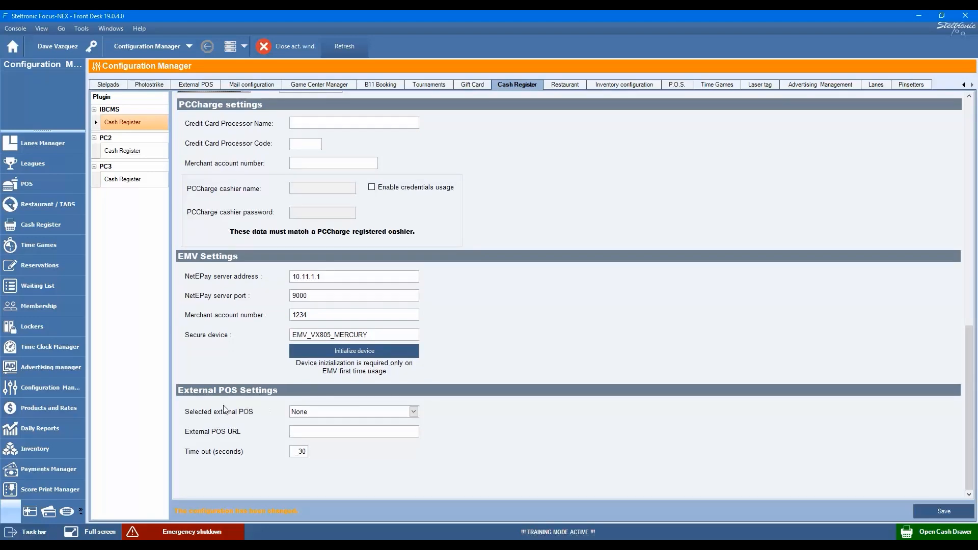
pyautogui.click(414, 411)
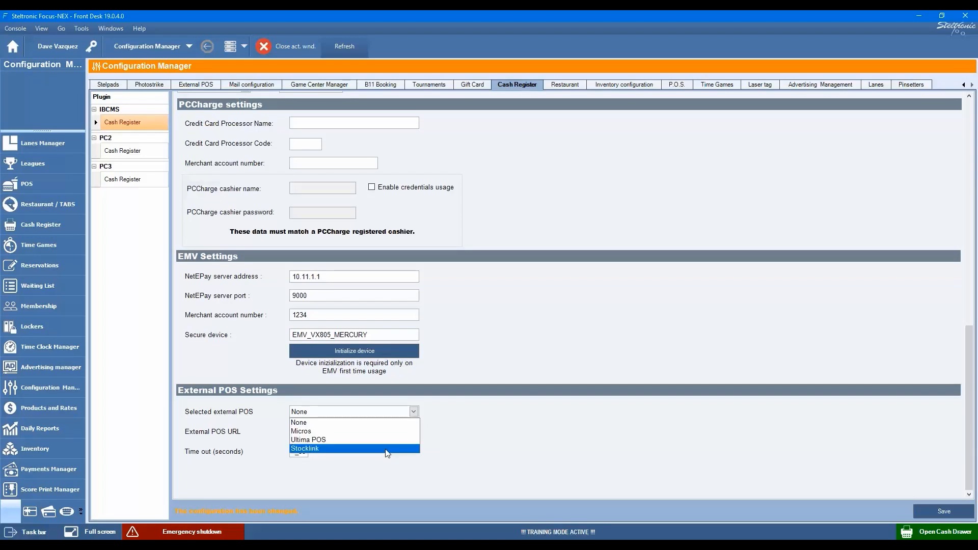
pyautogui.click(447, 413)
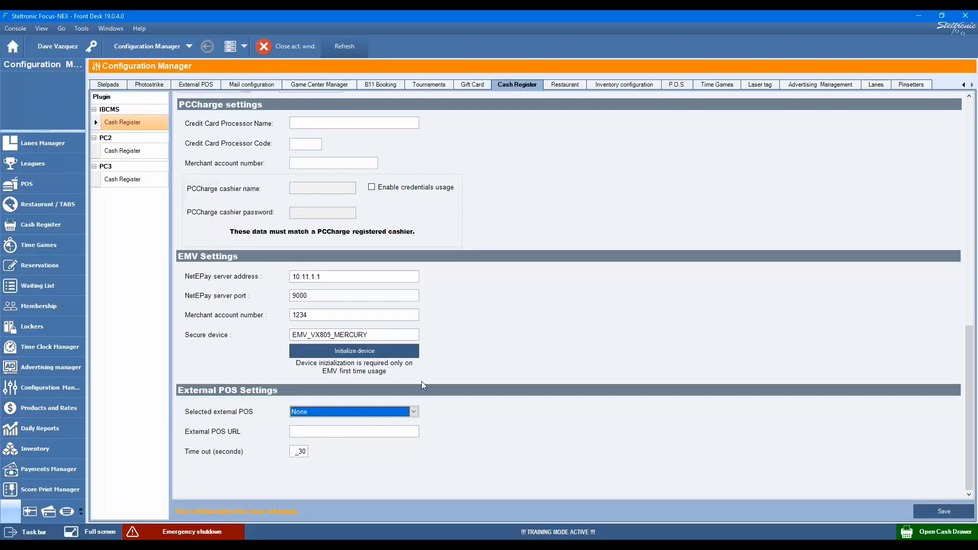
# Step: Disable the Party Tabs dining room in the restaurant configuration
pyautogui.click(566, 87)
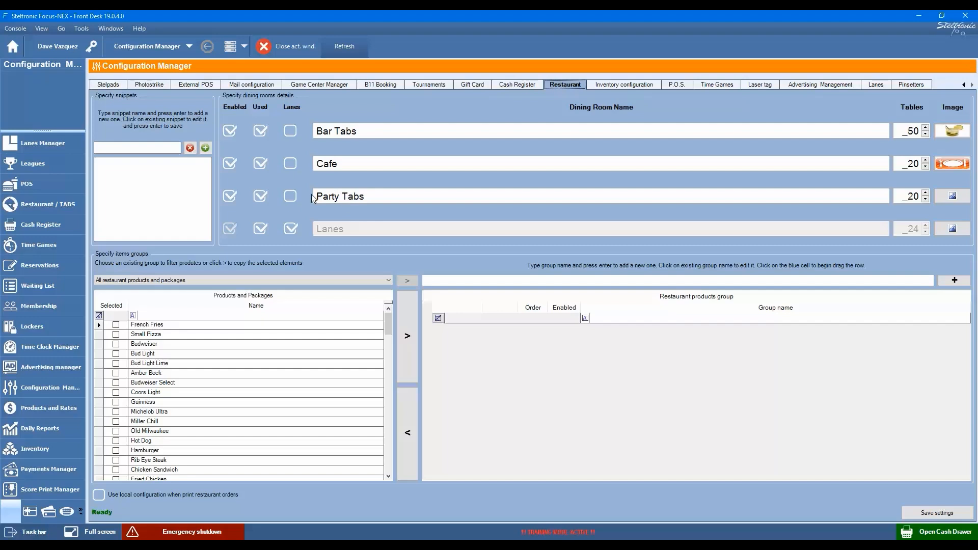
pyautogui.click(234, 198)
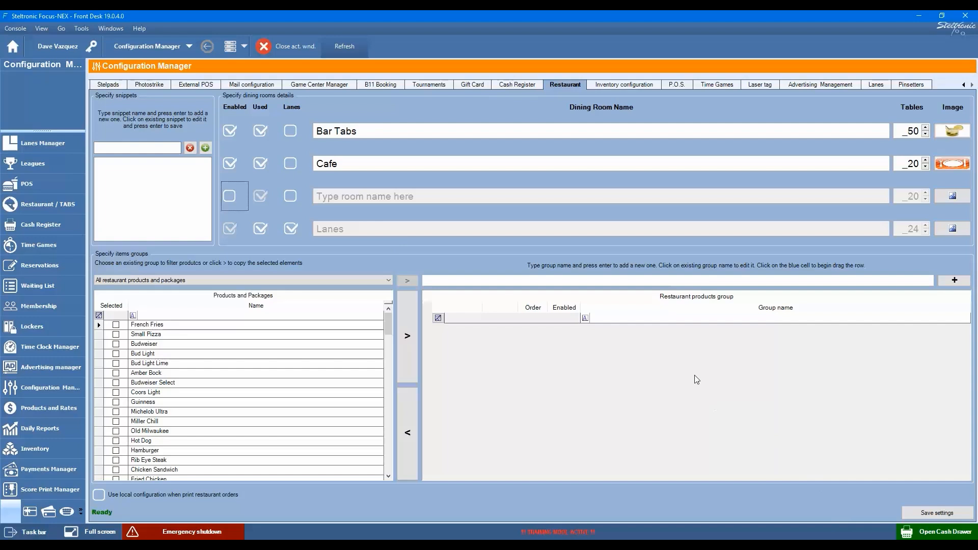
# Step: Review the inventory stock thresholds and the Combos, Beer, Soft Drinks and Snackbar pages of the IBCMS P.O.S. layout
pyautogui.click(619, 86)
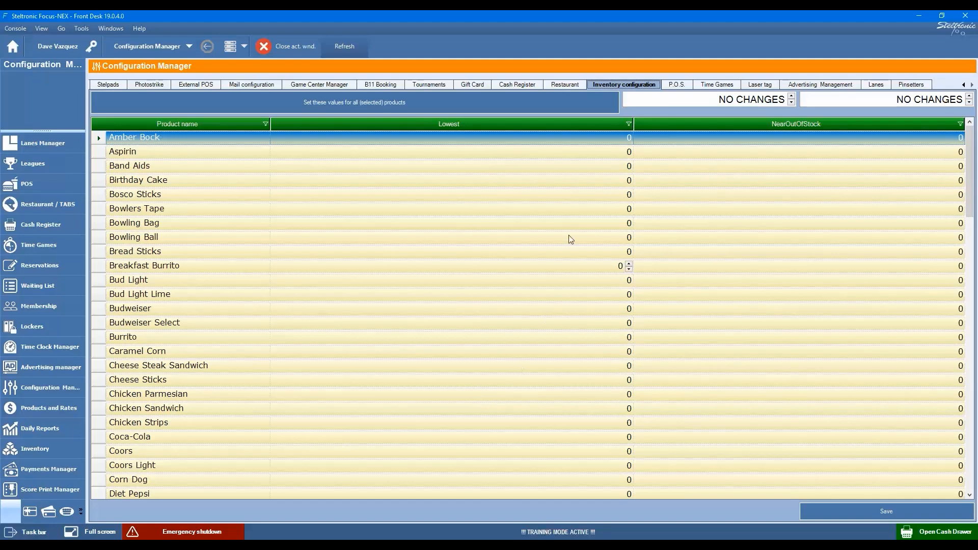
pyautogui.click(675, 87)
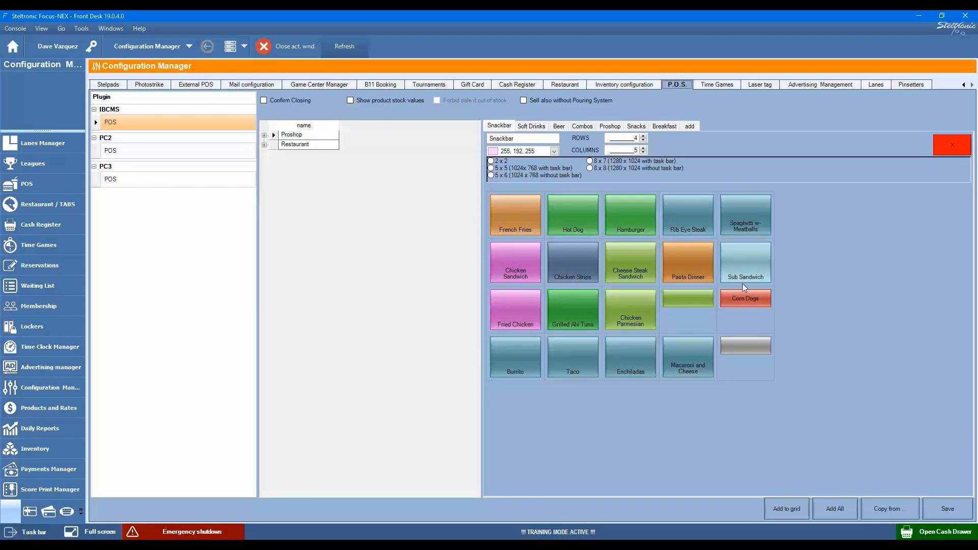
pyautogui.click(576, 126)
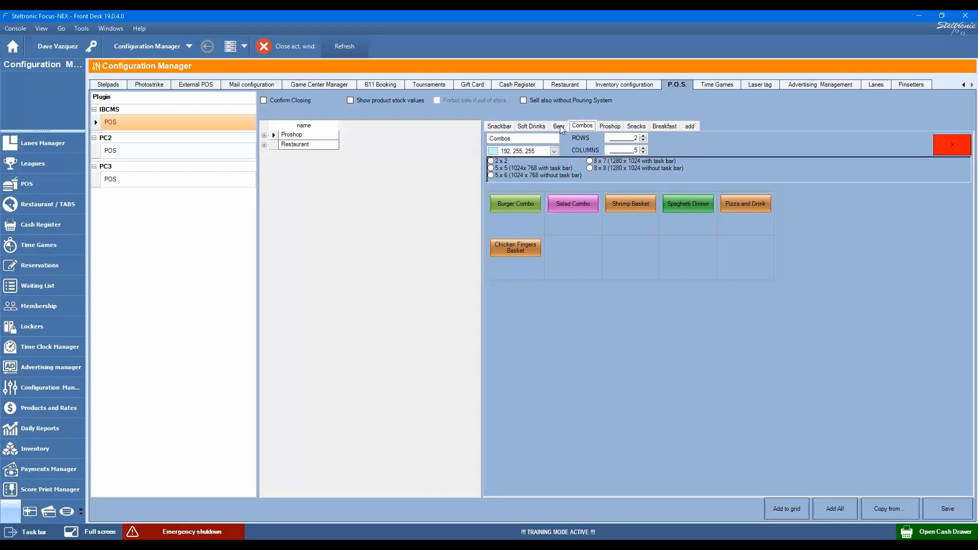
pyautogui.click(561, 125)
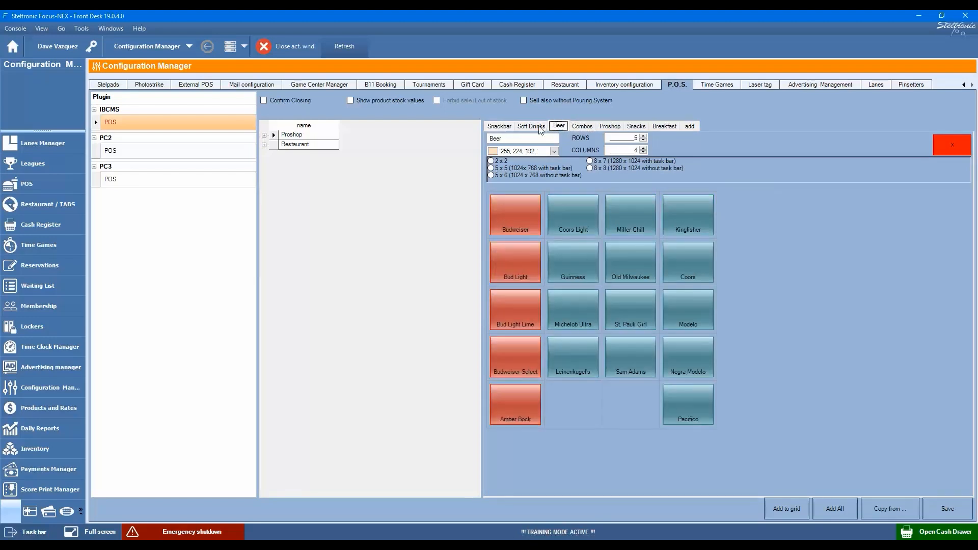
pyautogui.click(539, 127)
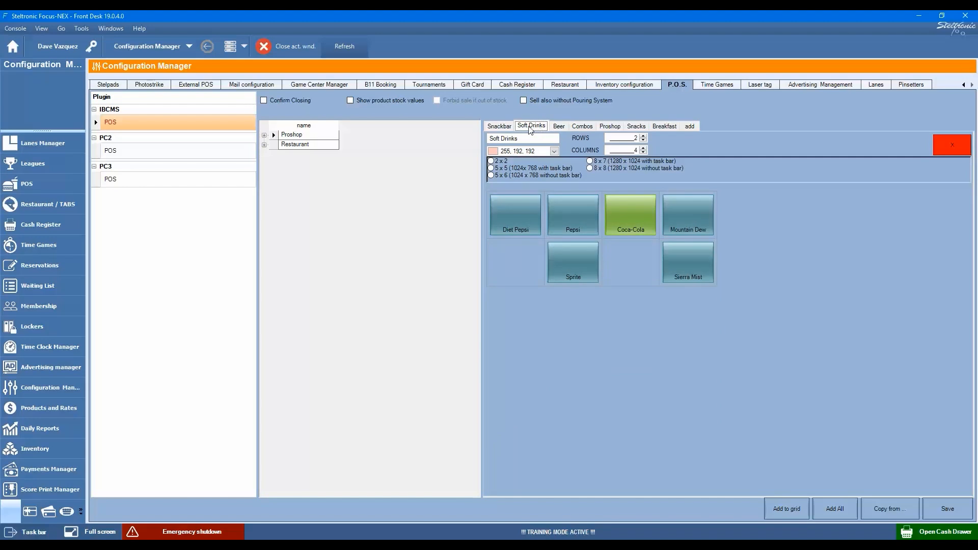
pyautogui.click(500, 128)
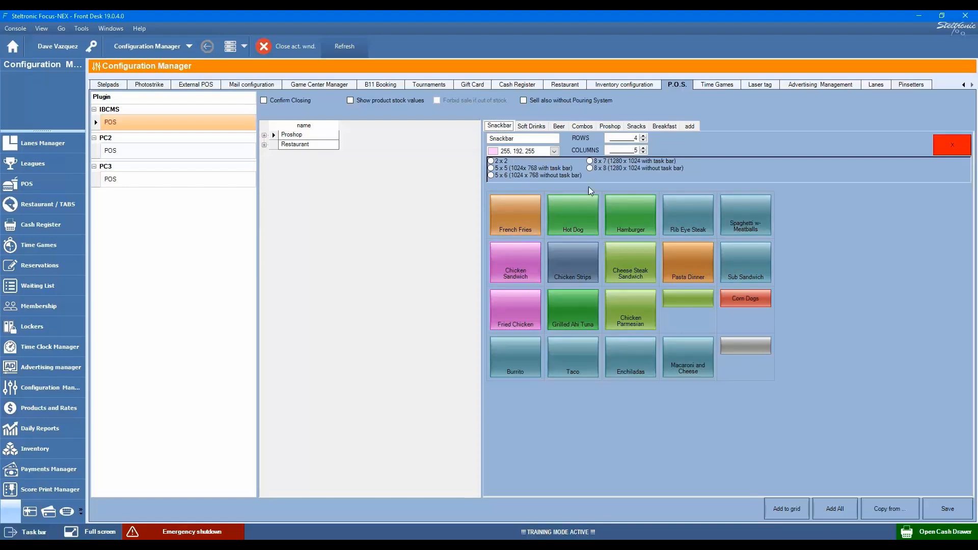
# Step: Enlarge the Snackbar page grid to 6 rows and 7 columns, keeping Macaroni and Cheese in its cell
pyautogui.click(645, 137)
pyautogui.click(644, 137)
pyautogui.click(644, 148)
pyautogui.click(644, 149)
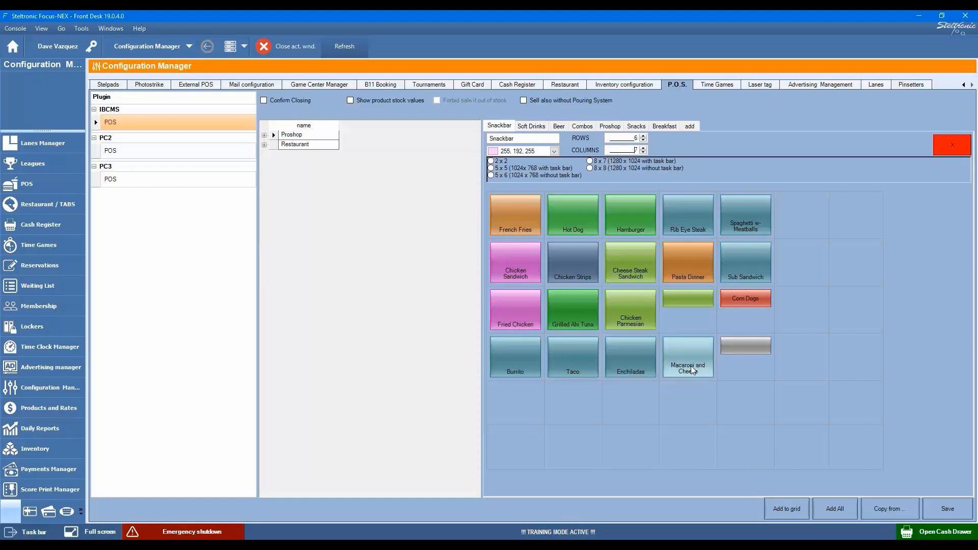
pyautogui.moveTo(691, 366)
pyautogui.mouseDown()
pyautogui.moveTo(747, 415)
pyautogui.moveTo(799, 410)
pyautogui.moveTo(687, 357)
pyautogui.mouseUp()
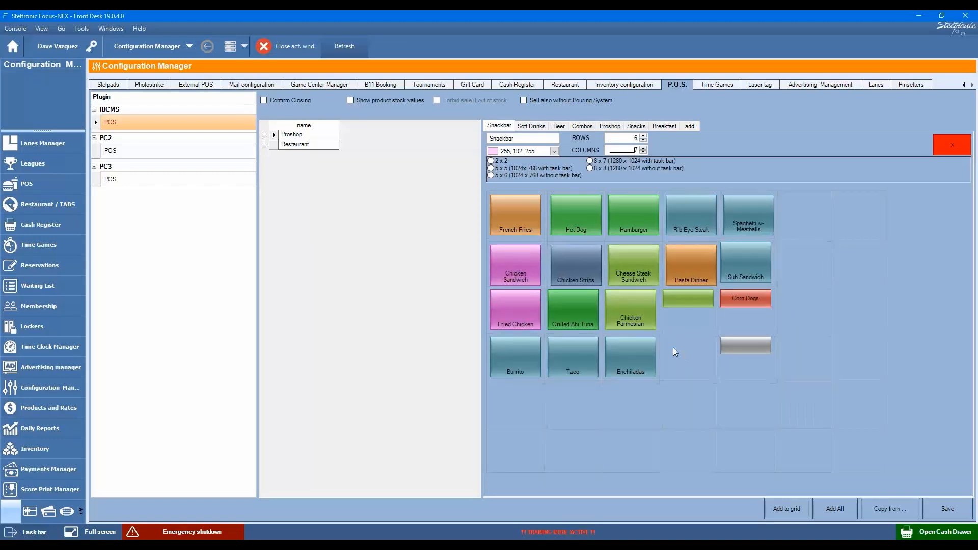
# Step: Place the Philly Cheesteak and Shrimp restaurant products on the Snackbar grid, in the row beneath Burrito and Taco
pyautogui.click(264, 145)
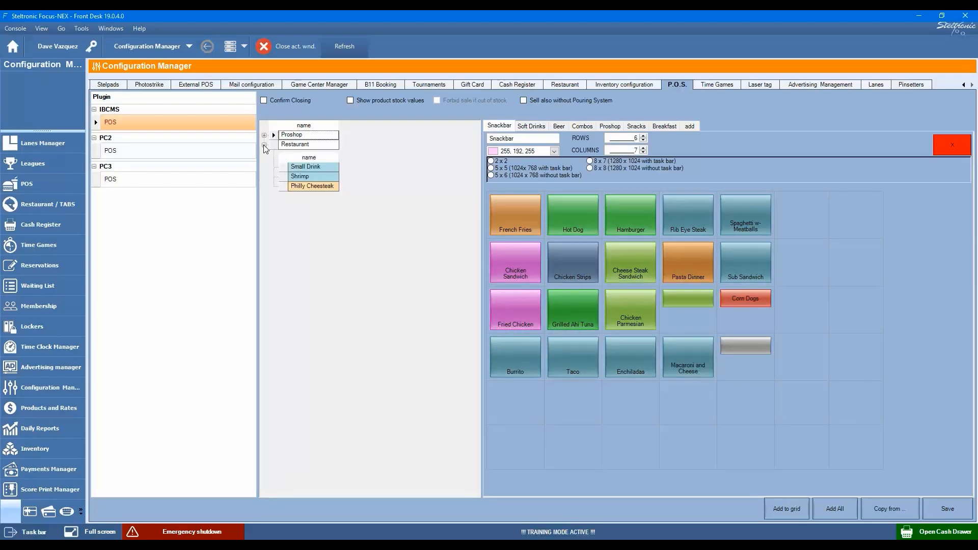
pyautogui.click(264, 135)
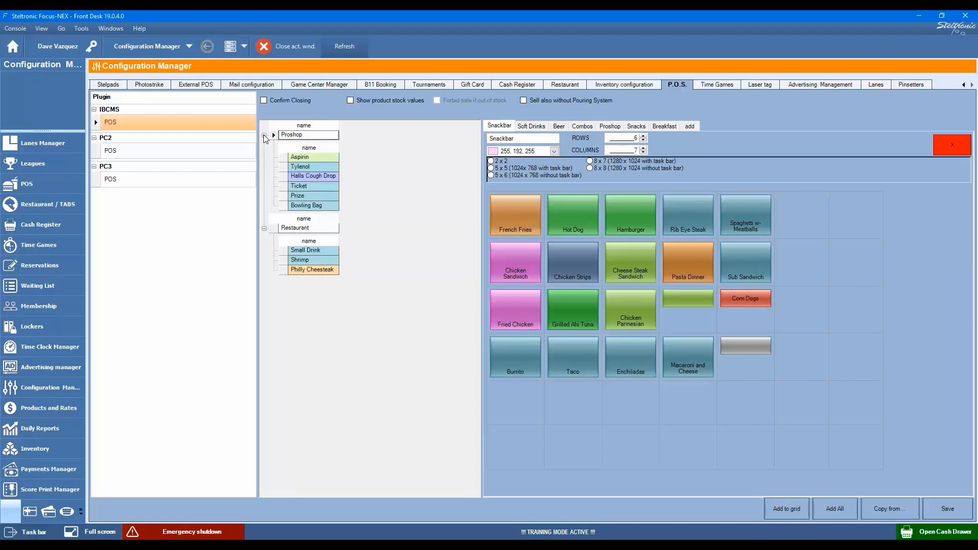
pyautogui.click(264, 136)
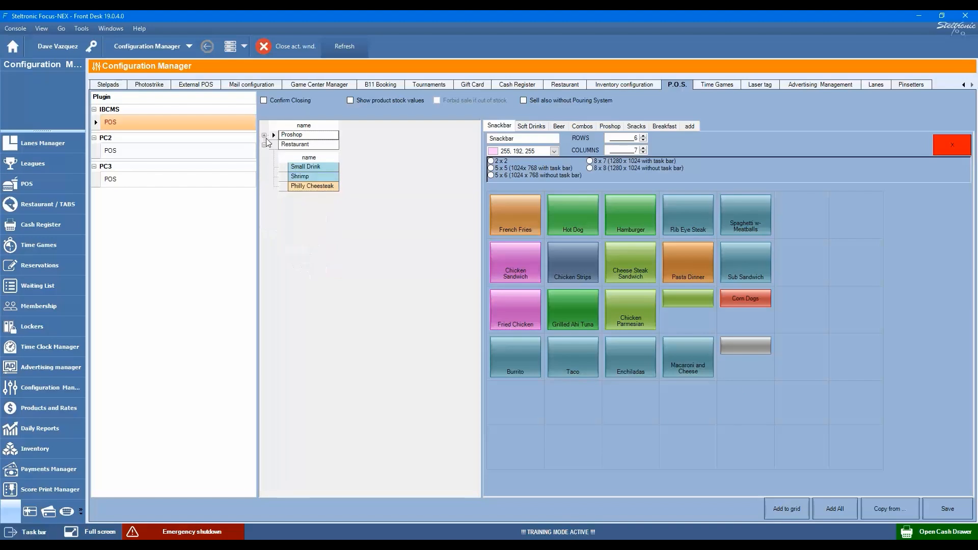
pyautogui.click(305, 186)
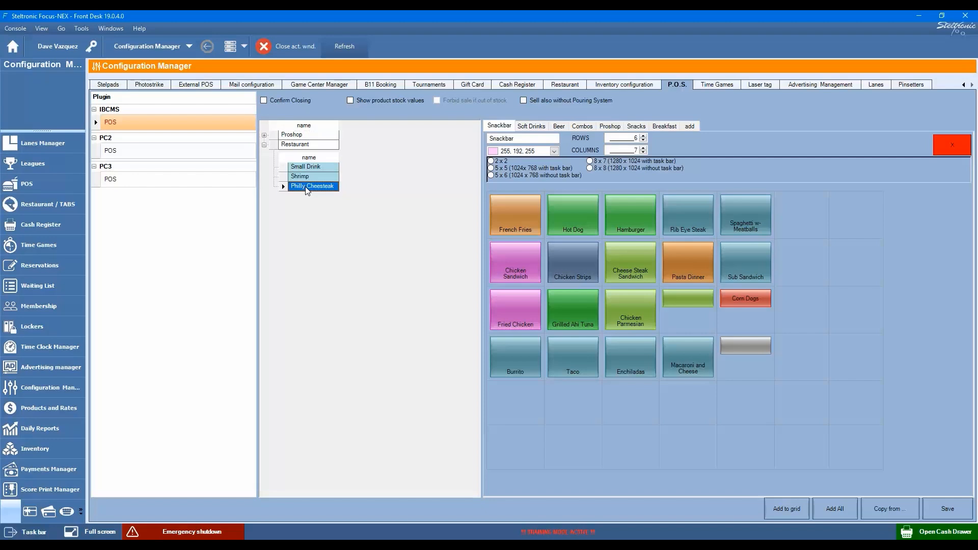
pyautogui.click(521, 408)
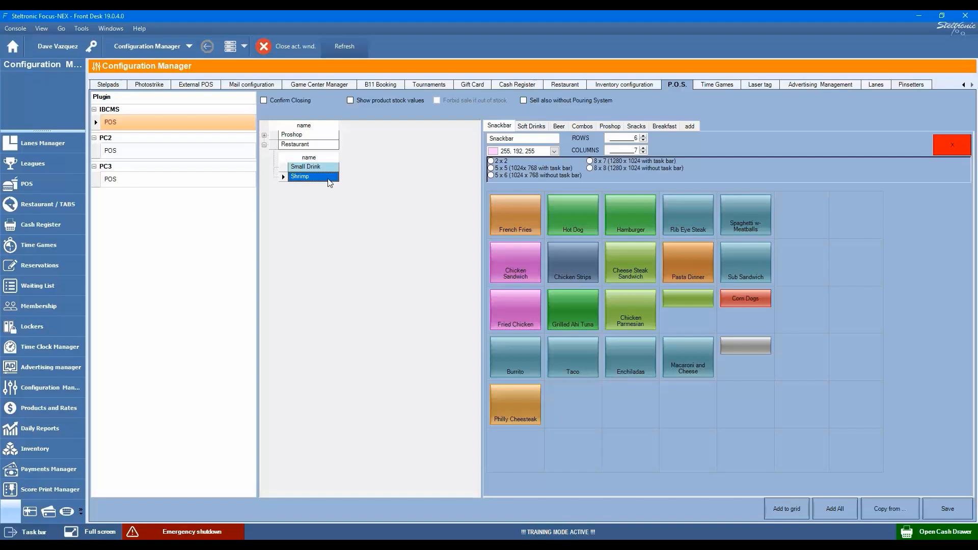
pyautogui.click(566, 396)
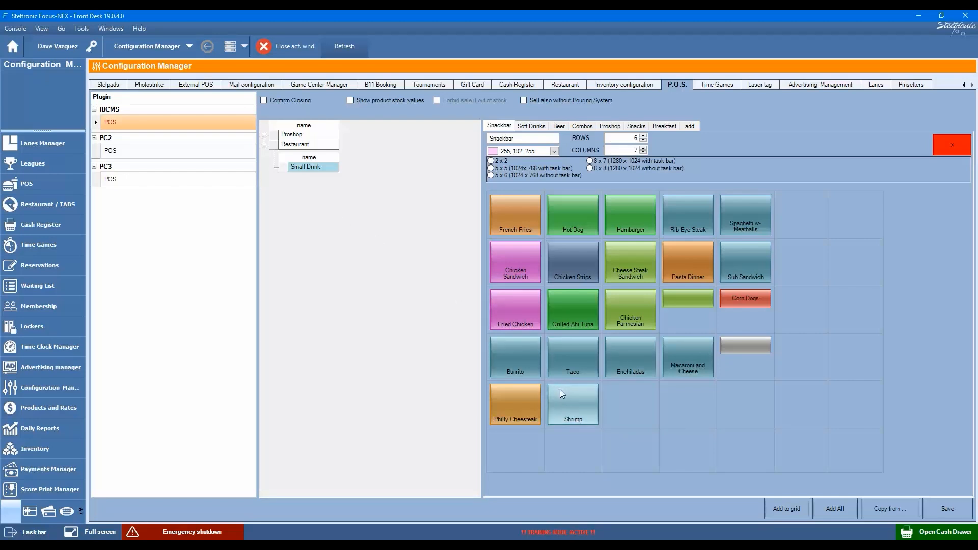
pyautogui.moveTo(562, 399)
pyautogui.mouseDown()
pyautogui.moveTo(705, 415)
pyautogui.moveTo(727, 407)
pyautogui.moveTo(580, 392)
pyautogui.mouseUp()
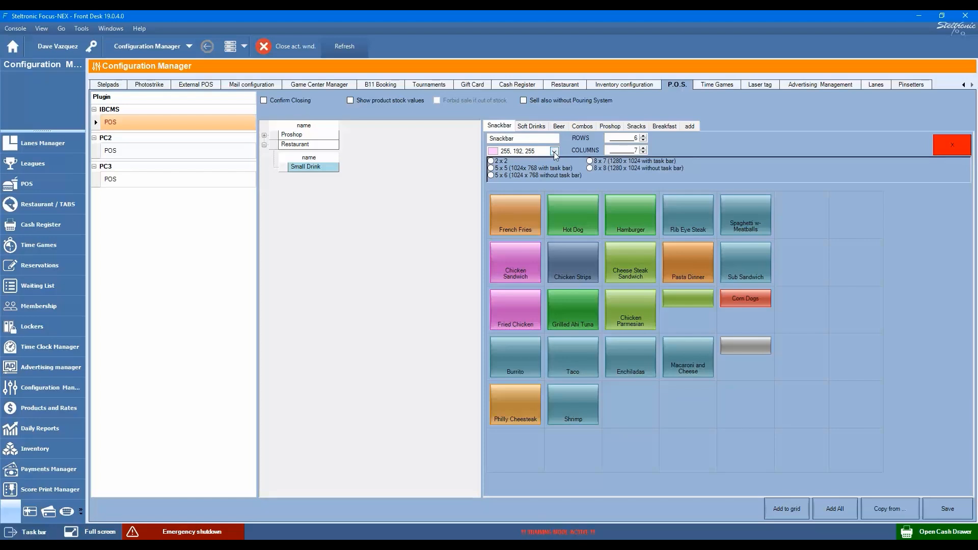
# Step: Add a new page to the IBCMS P.O.S. layout and name it Leagues
pyautogui.click(531, 127)
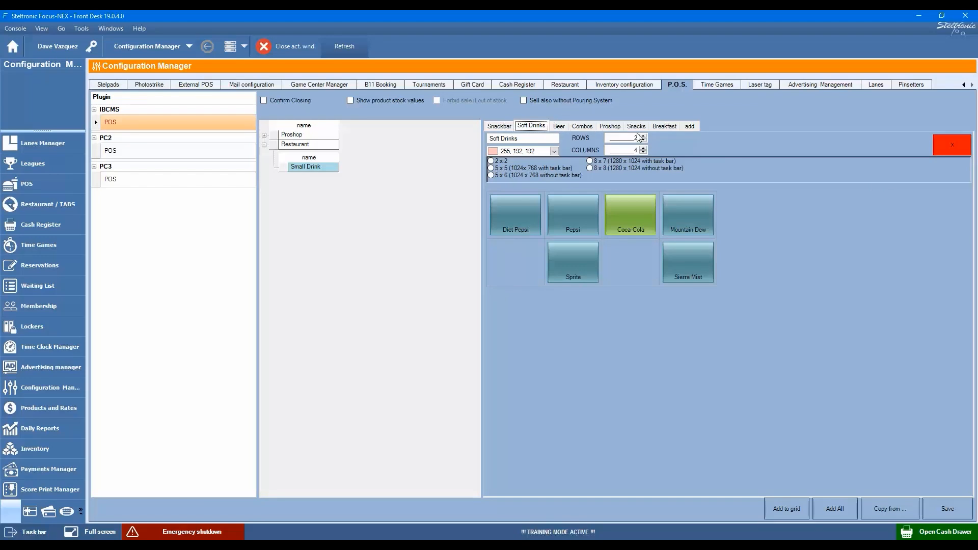
pyautogui.click(690, 126)
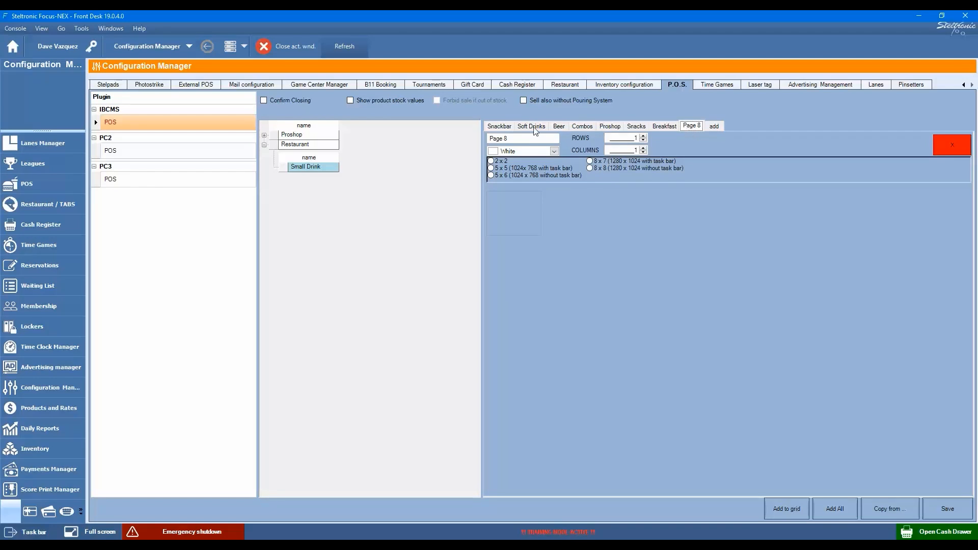
pyautogui.click(509, 138)
pyautogui.moveTo(509, 138); pyautogui.dragTo(468, 132)
pyautogui.write('Leagues')
# Step: Reorder the P.O.S. pages so Snacks and Breakfast come before Proshop, and save the settings
pyautogui.click(636, 127)
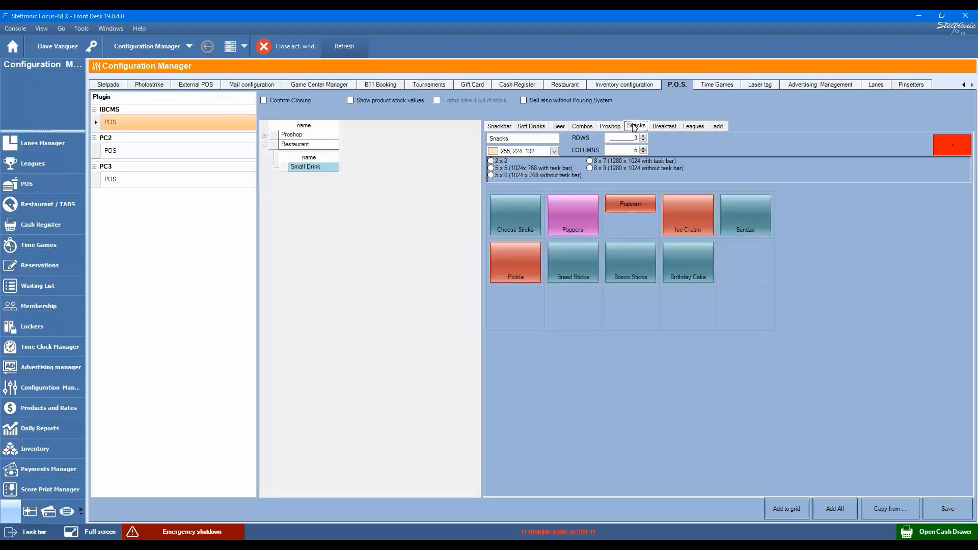
pyautogui.moveTo(633, 127)
pyautogui.mouseDown()
pyautogui.moveTo(611, 127)
pyautogui.moveTo(638, 138)
pyautogui.mouseUp()
pyautogui.click(653, 128)
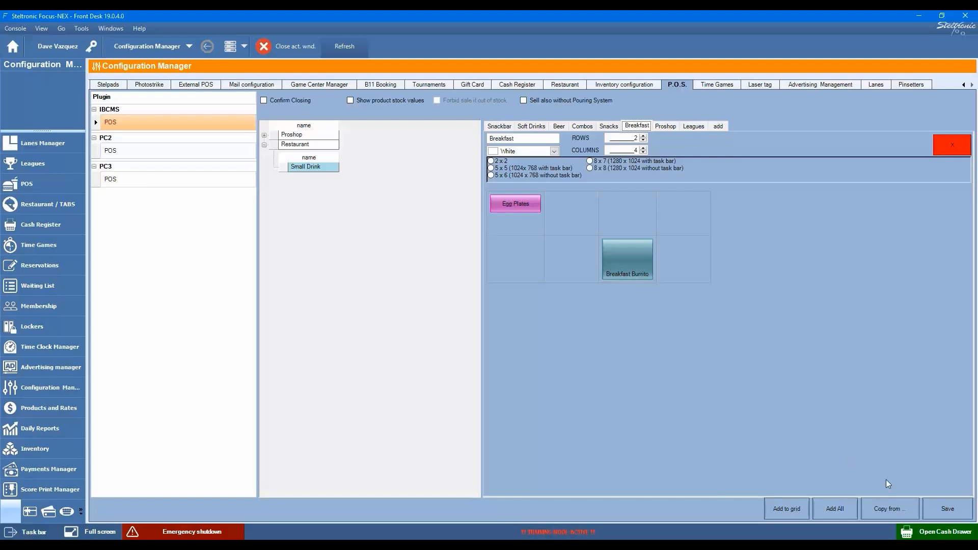
pyautogui.click(948, 508)
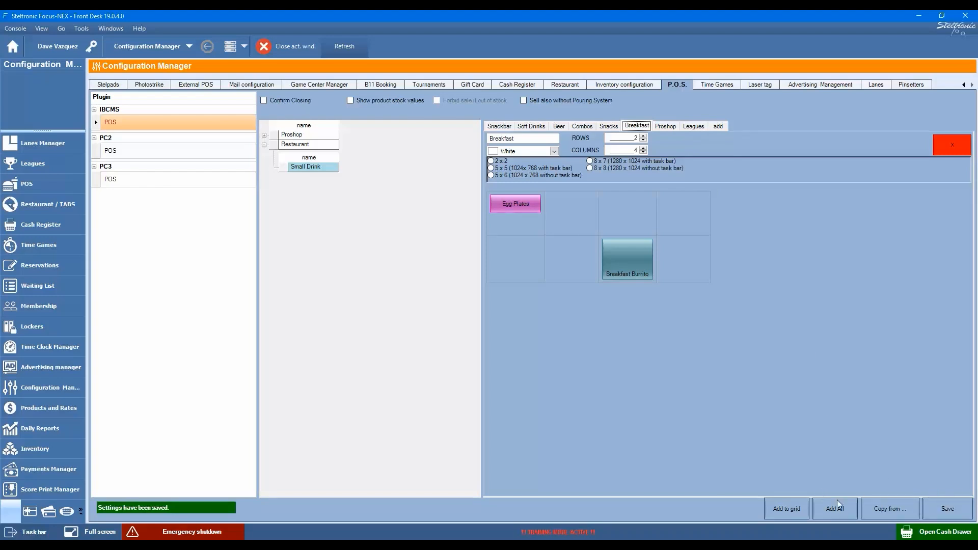
# Step: Check which POS stations the IBCMS layout can be copied from, without selecting one
pyautogui.click(887, 509)
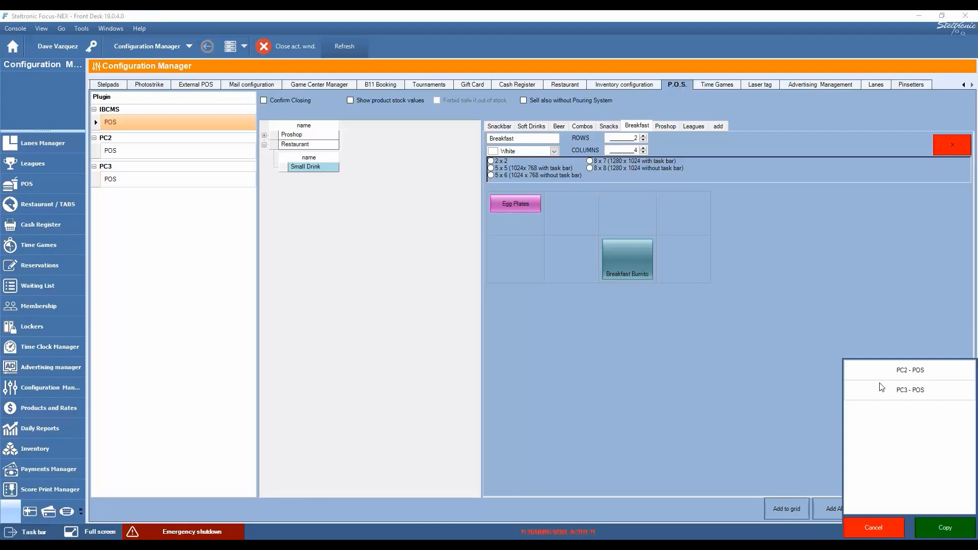
pyautogui.click(935, 527)
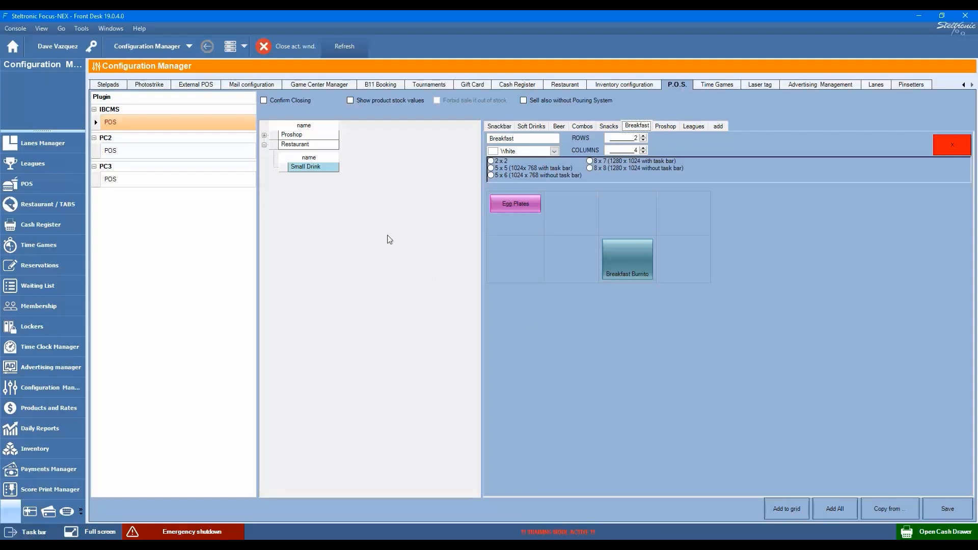
# Step: Try adding Small Drink to the Breakfast page grid and return it to the Restaurant product list
pyautogui.click(325, 168)
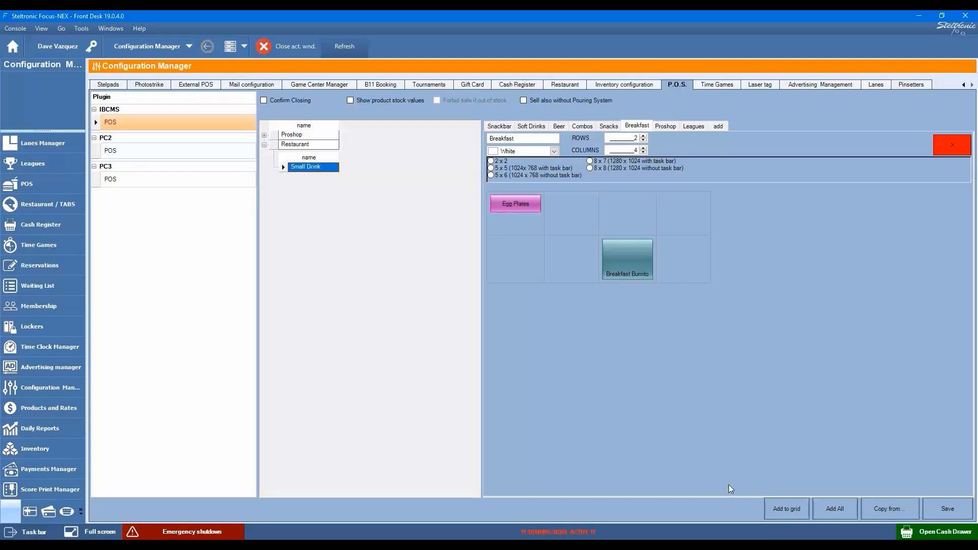
pyautogui.click(788, 509)
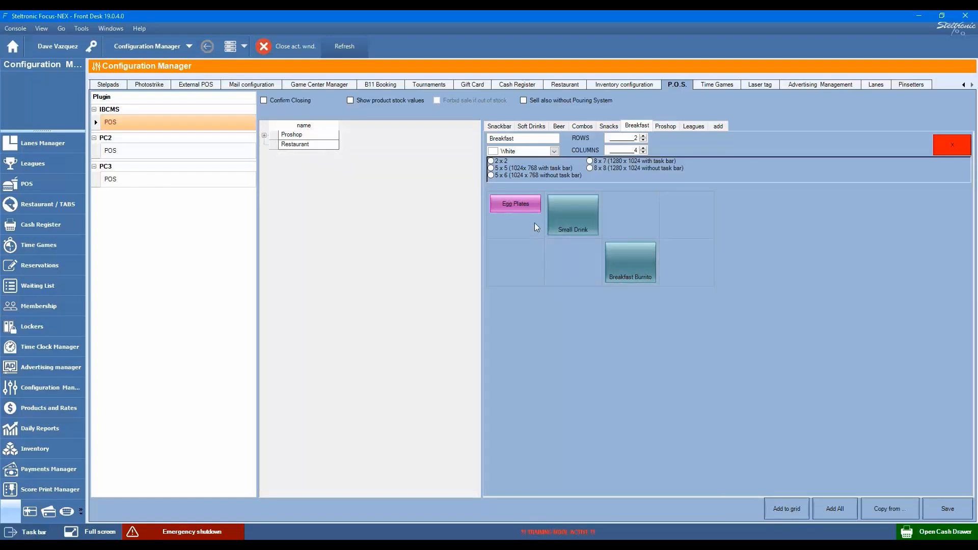
pyautogui.moveTo(530, 208); pyautogui.dragTo(427, 200)
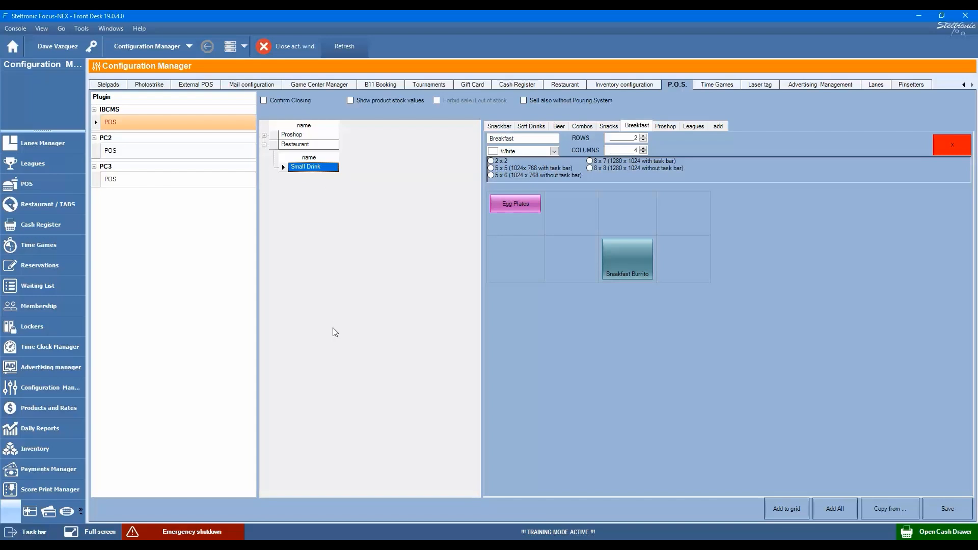
# Step: Show the advanced view of the time game types
pyautogui.click(712, 88)
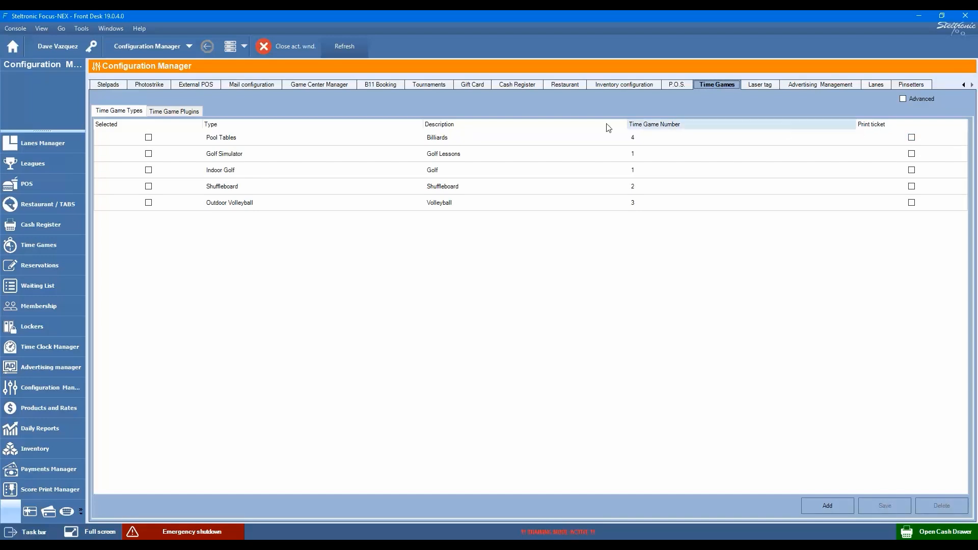
pyautogui.click(903, 98)
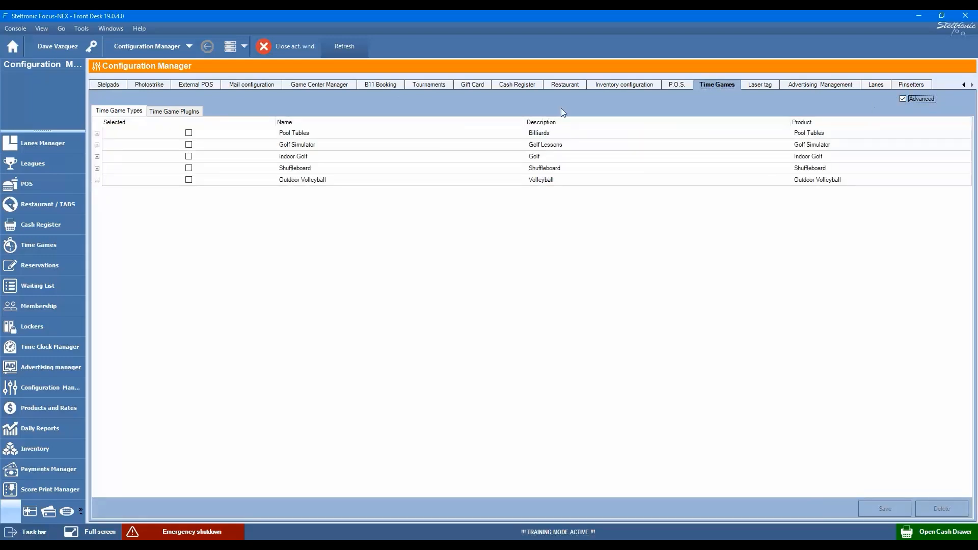
# Step: Examine the individual Pool Tables entries among the time game types and the IBCMS time game plugin settings
pyautogui.click(97, 133)
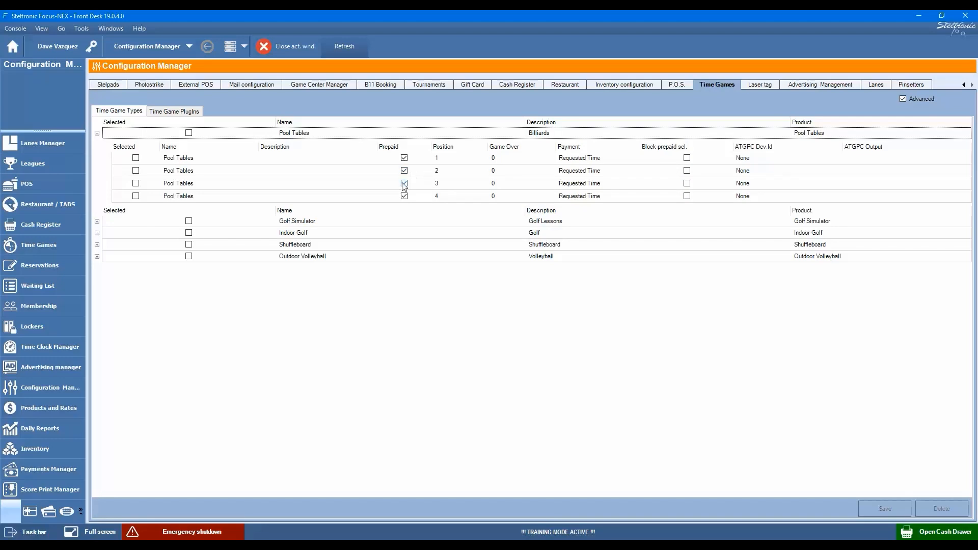
pyautogui.click(187, 112)
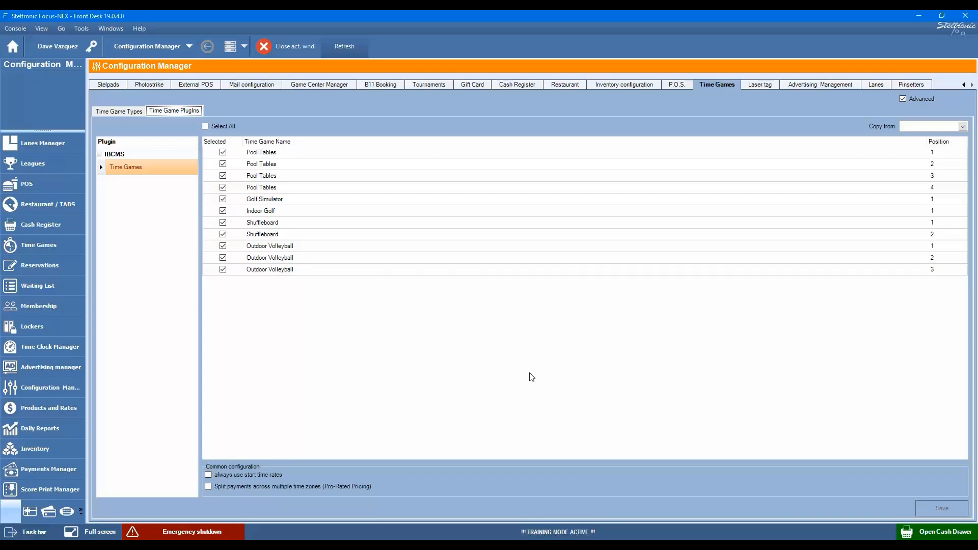
# Step: Look over the Laser tag room and schedule settings and the Advertising Management list options
pyautogui.click(749, 90)
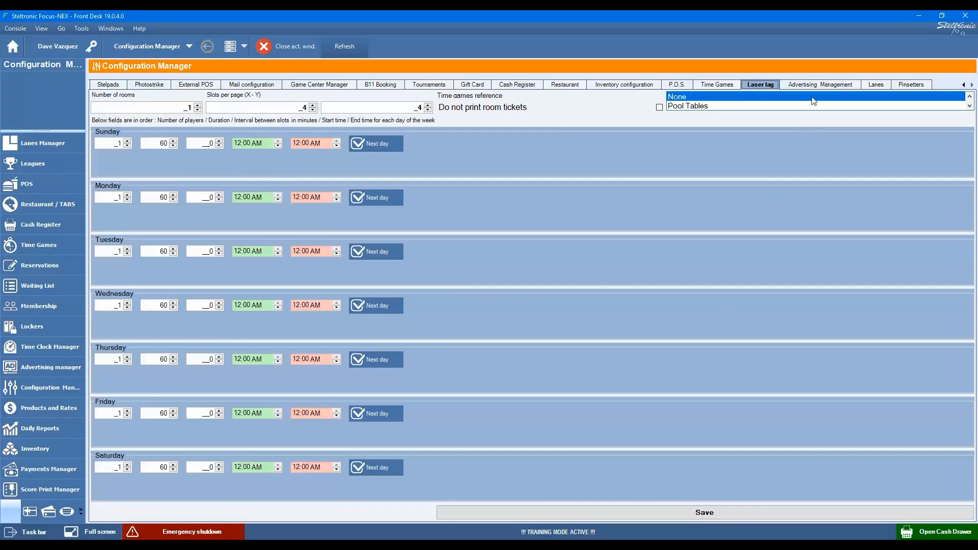
pyautogui.click(819, 85)
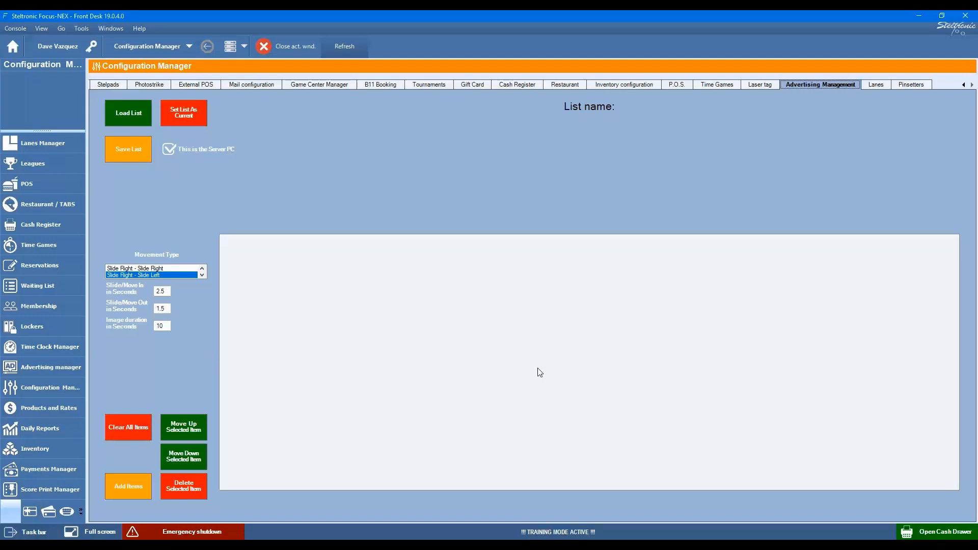
# Step: In the Lanes Manager plugin settings, try allowing members to play without card and switch the option back off
pyautogui.click(882, 87)
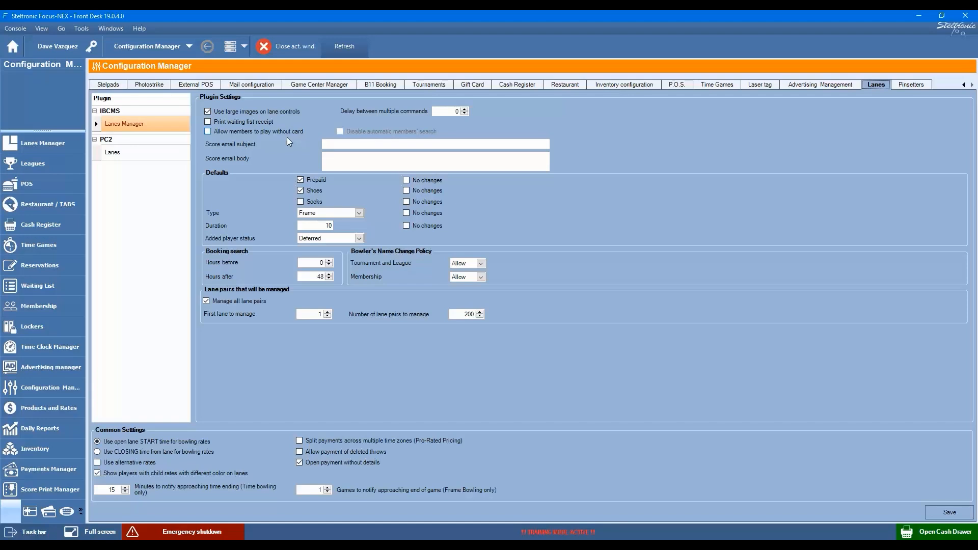
pyautogui.click(237, 131)
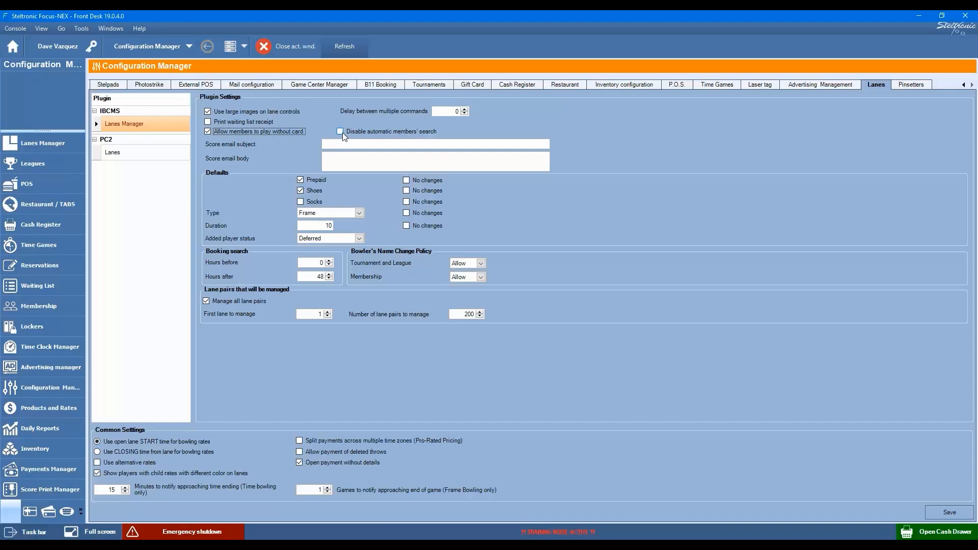
pyautogui.click(264, 132)
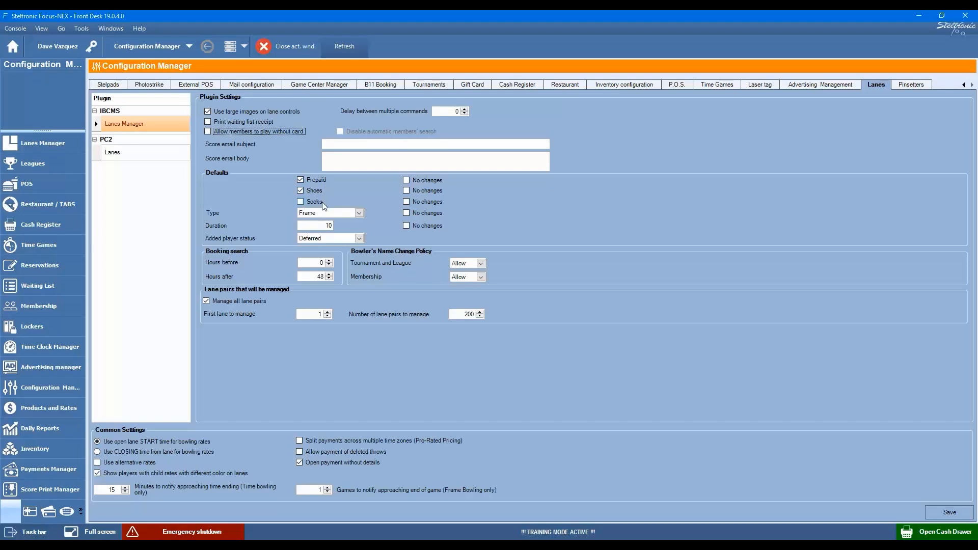
# Step: Check the available choices for the lanes' default Type and Added player status, without changing either one
pyautogui.click(359, 213)
pyautogui.click(360, 212)
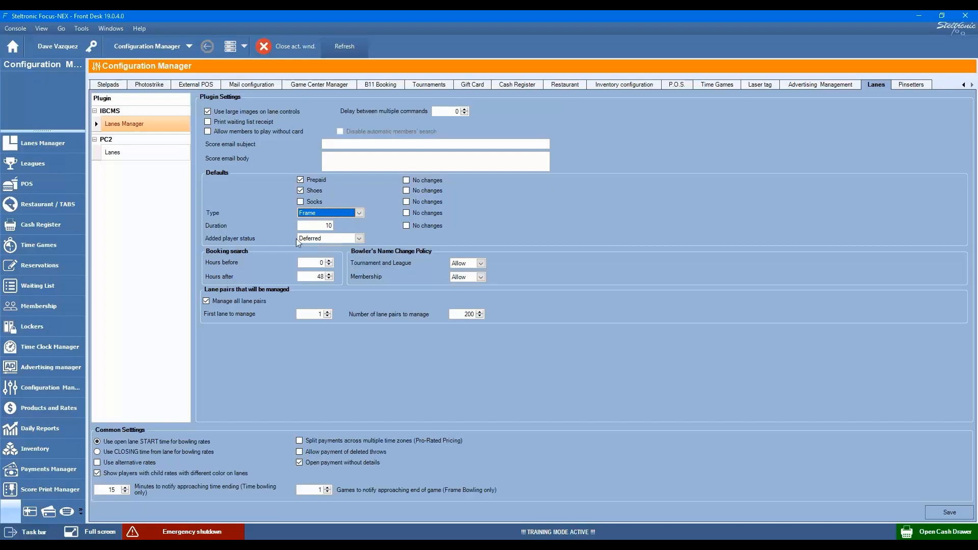
pyautogui.click(359, 239)
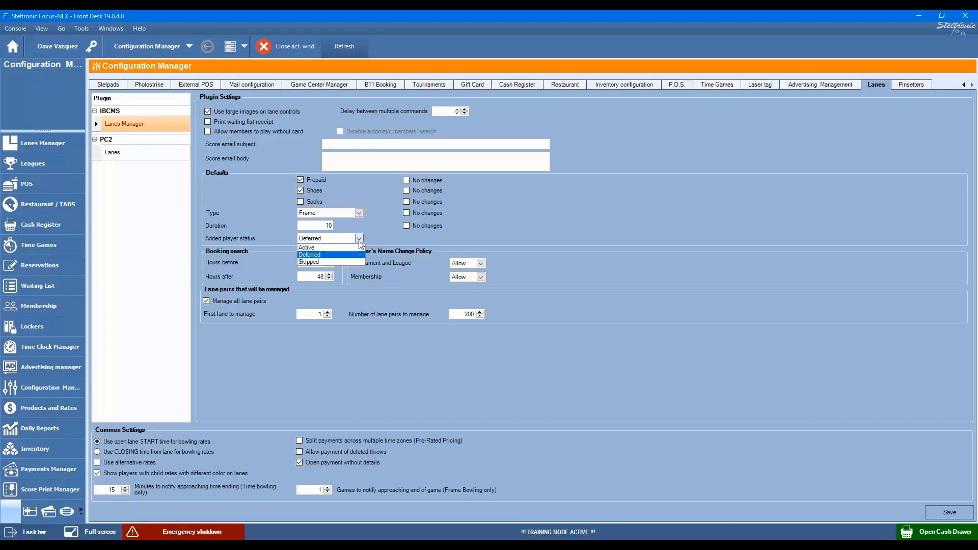
pyautogui.click(360, 242)
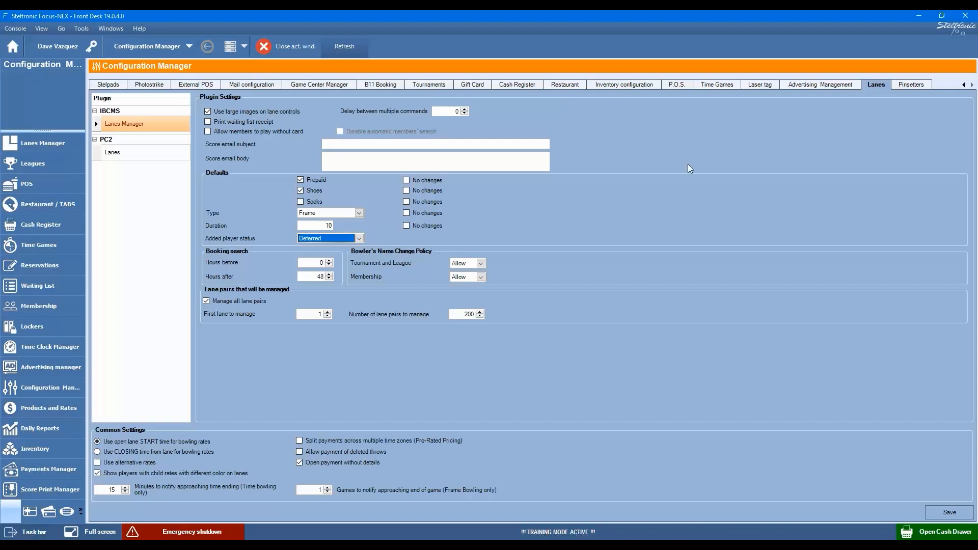
# Step: Show the Pinsetters parameter table and bring the first configuration sections, starting with Center, back into view
pyautogui.click(905, 84)
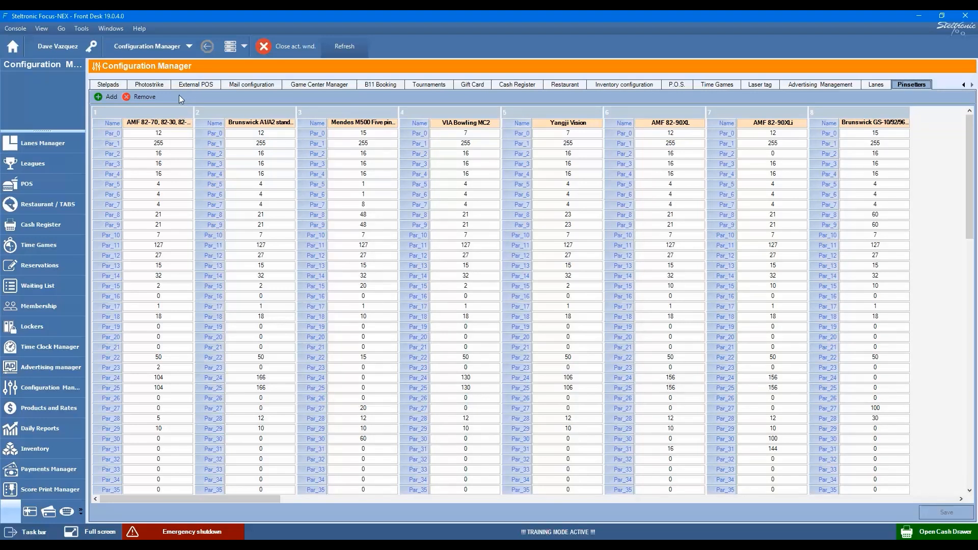
pyautogui.click(963, 85)
pyautogui.click(963, 85)
pyautogui.click(963, 85)
pyautogui.click(964, 85)
pyautogui.click(964, 85)
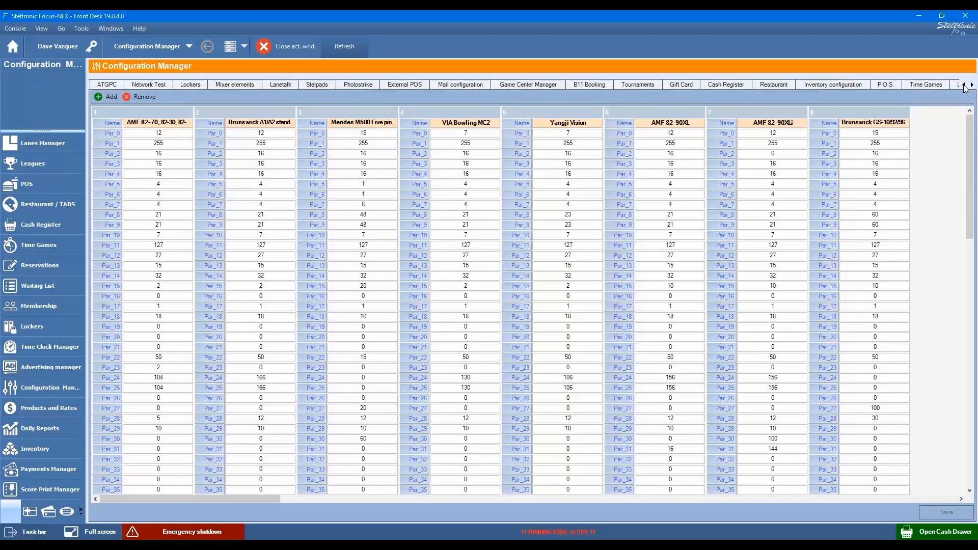
pyautogui.click(963, 85)
pyautogui.click(963, 85)
pyautogui.click(963, 85)
pyautogui.click(963, 85)
pyautogui.click(963, 85)
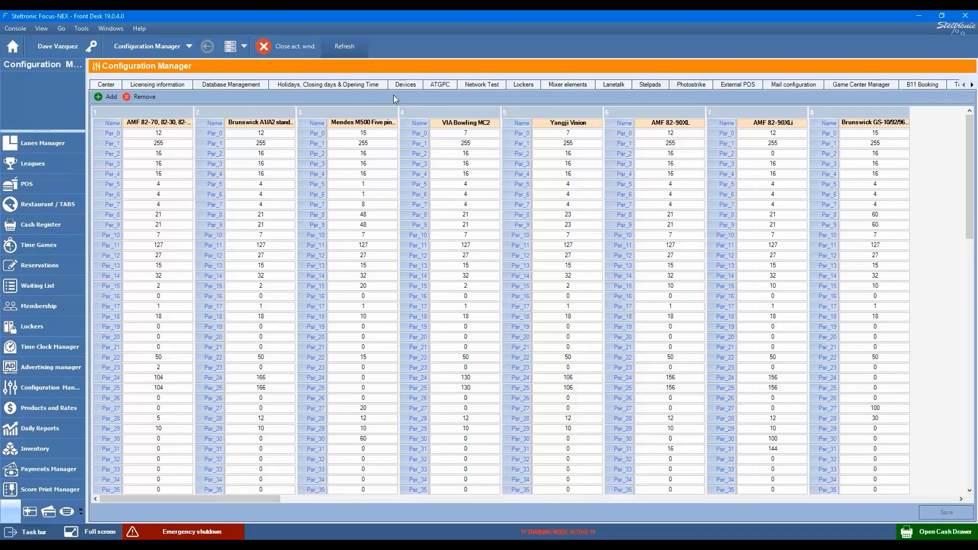